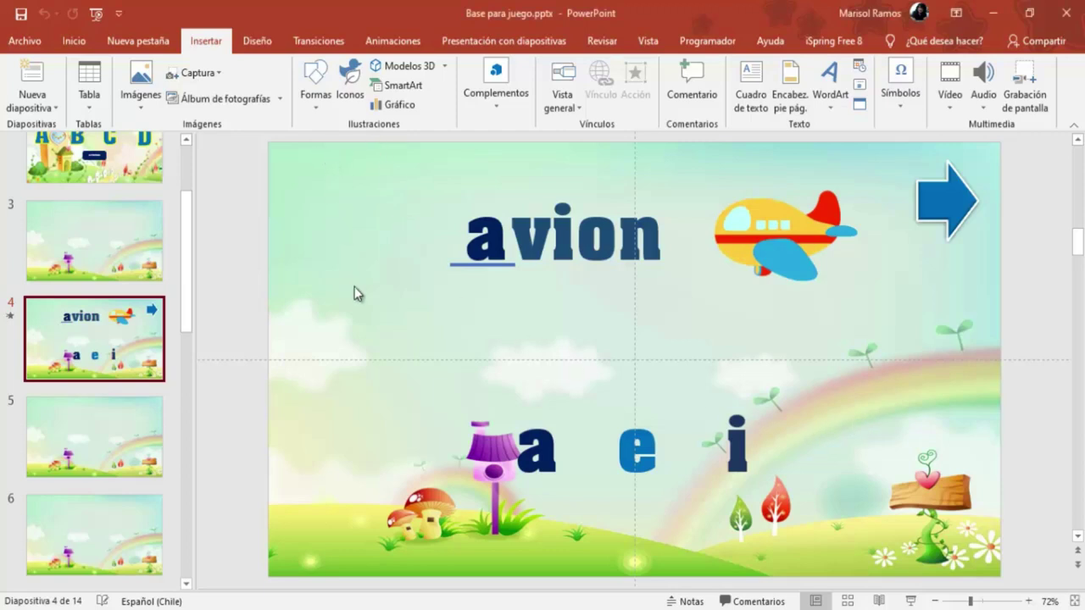
Copy all objects on slide 4: the word avion, the plane, the arrow and the vowels a, e, i
drag(363, 163, 1052, 592)
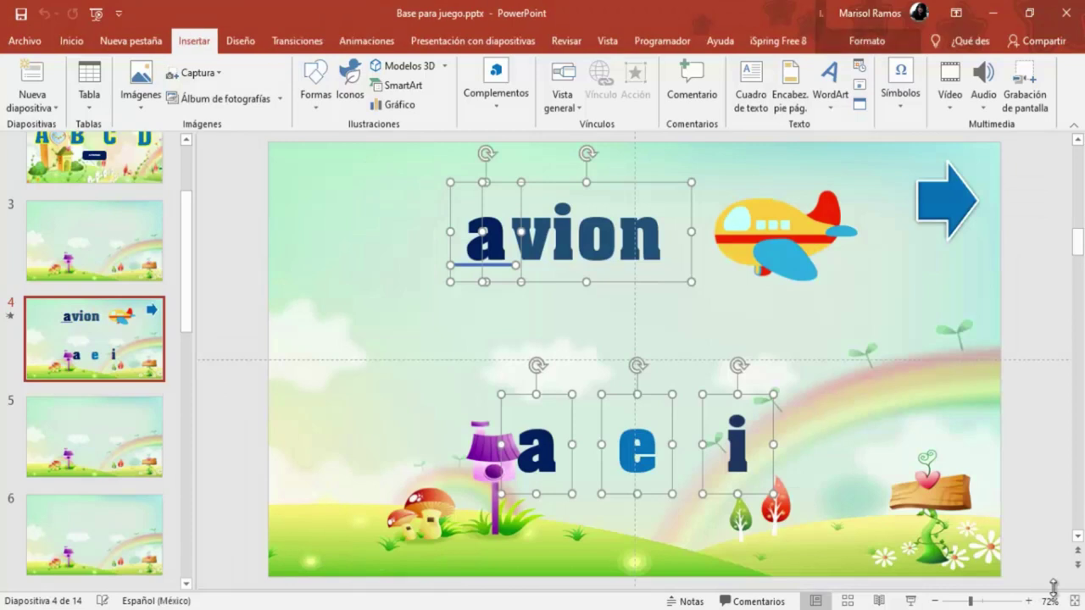
shift+click(784, 257)
shift+click(944, 192)
scroll(944, 192, down, 1)
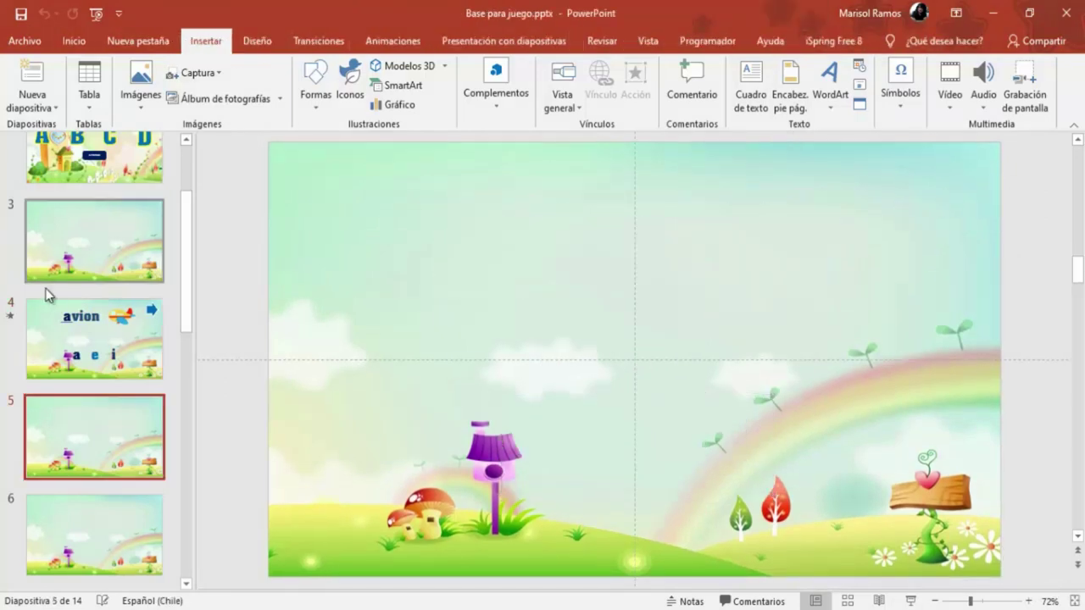
click(67, 323)
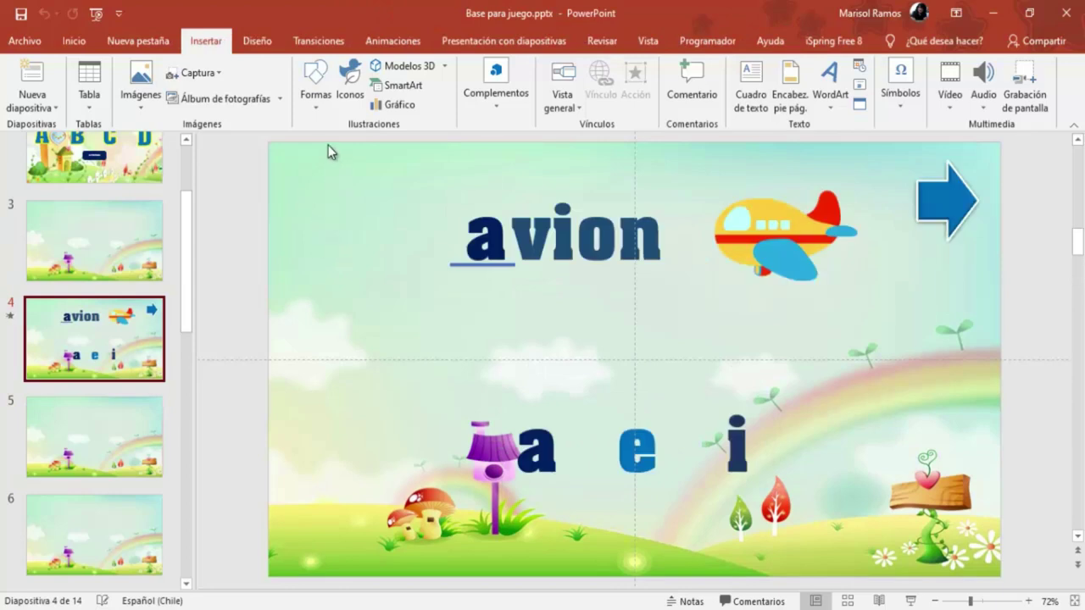
drag(326, 145, 1037, 587)
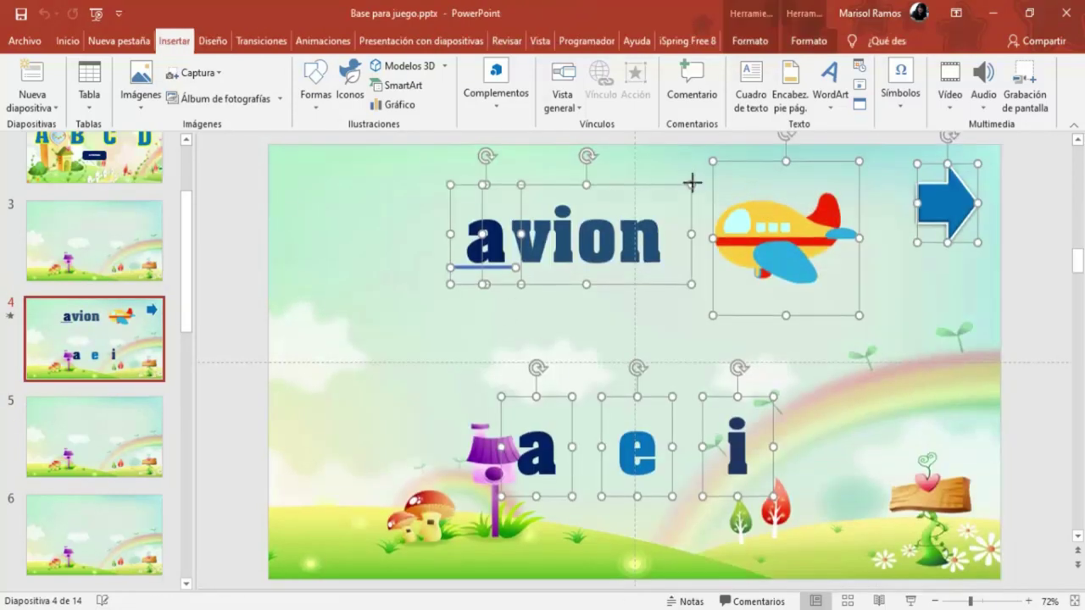
right_click(692, 182)
click(732, 213)
Paste the copied objects onto slides 6 and 8
click(49, 526)
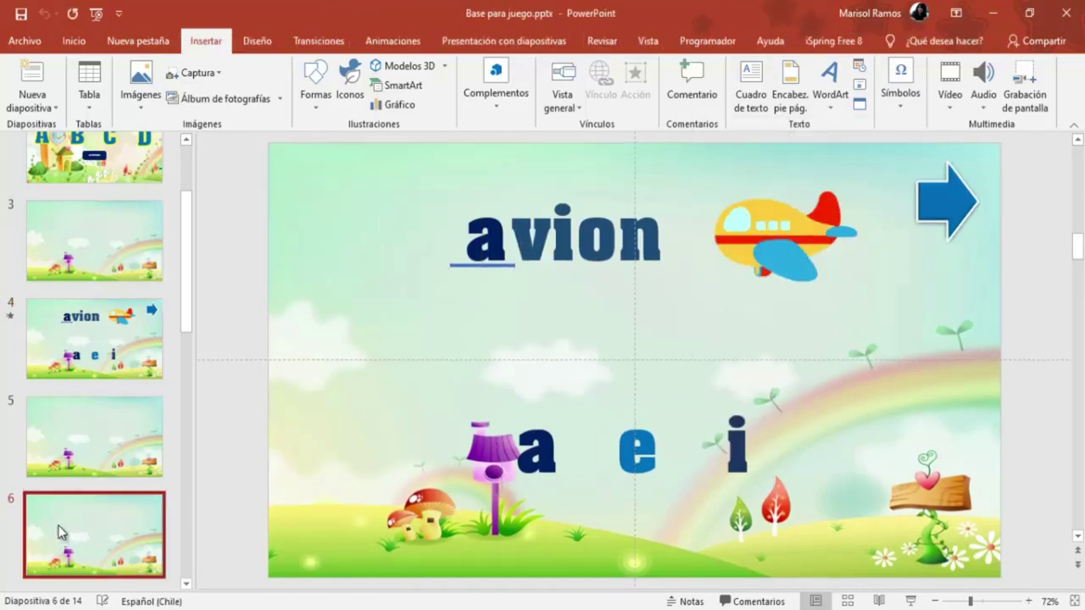
right_click(350, 225)
click(382, 255)
scroll(98, 384, down, 1)
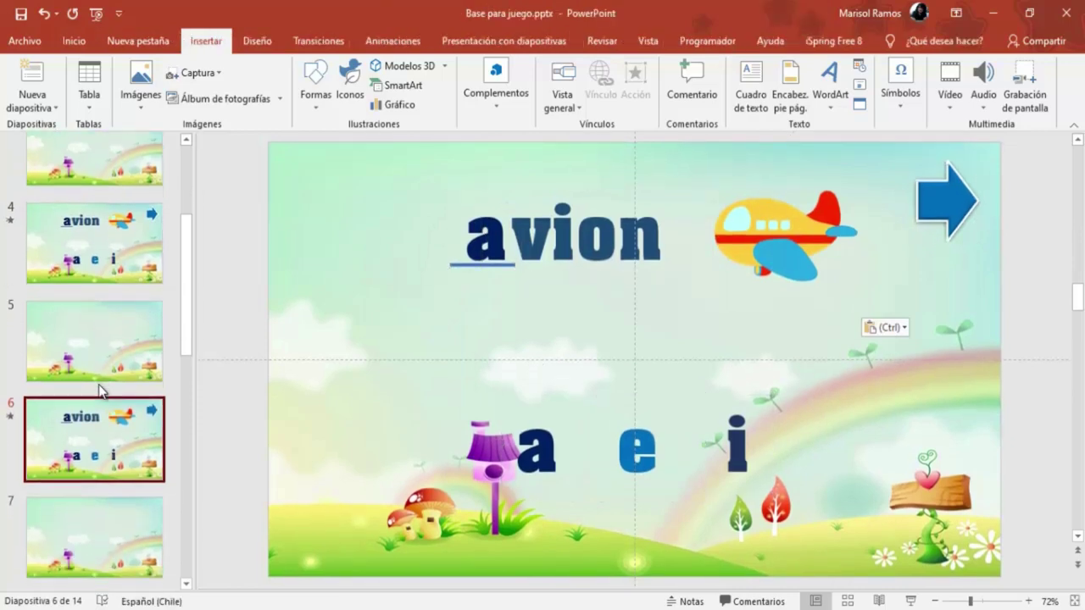
scroll(98, 384, down, 2)
scroll(98, 384, down, 1)
click(60, 387)
right_click(343, 260)
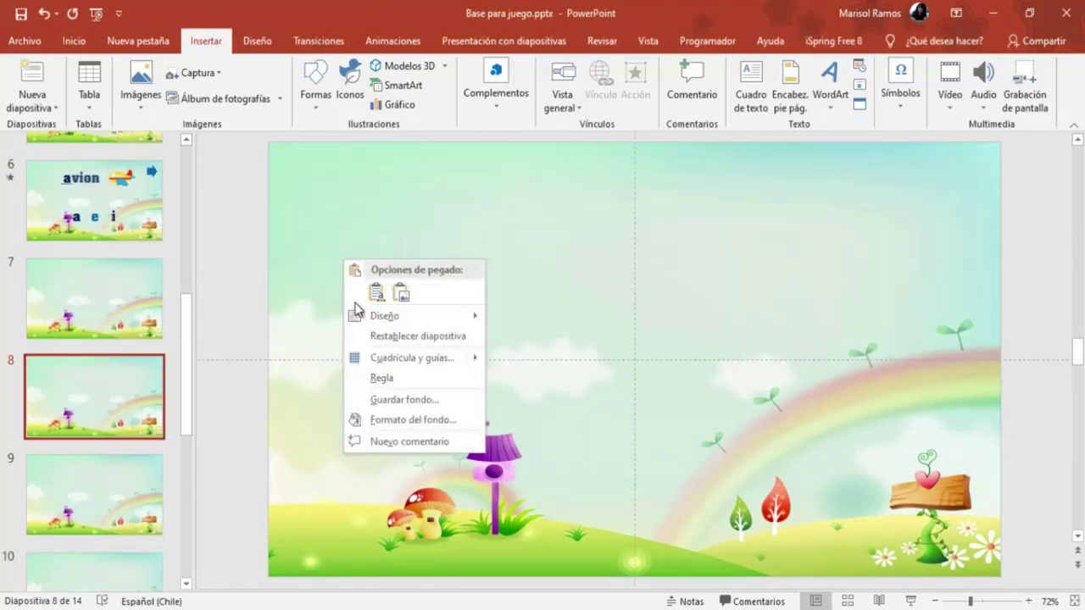
click(376, 292)
Paste the copied objects onto slide 10
scroll(86, 388, down, 2)
scroll(66, 349, down, 1)
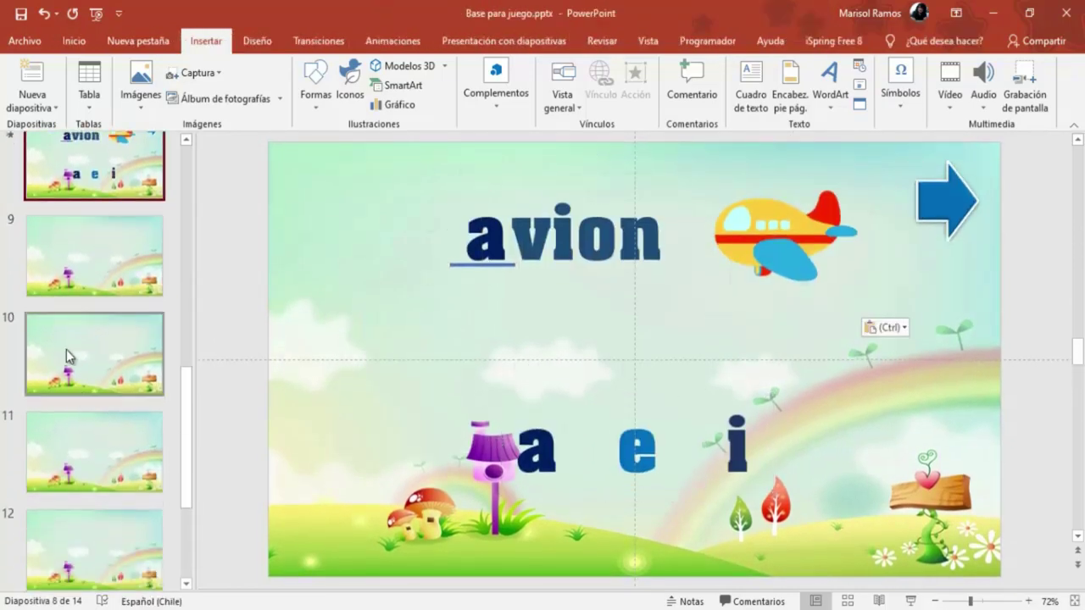
click(66, 349)
right_click(299, 240)
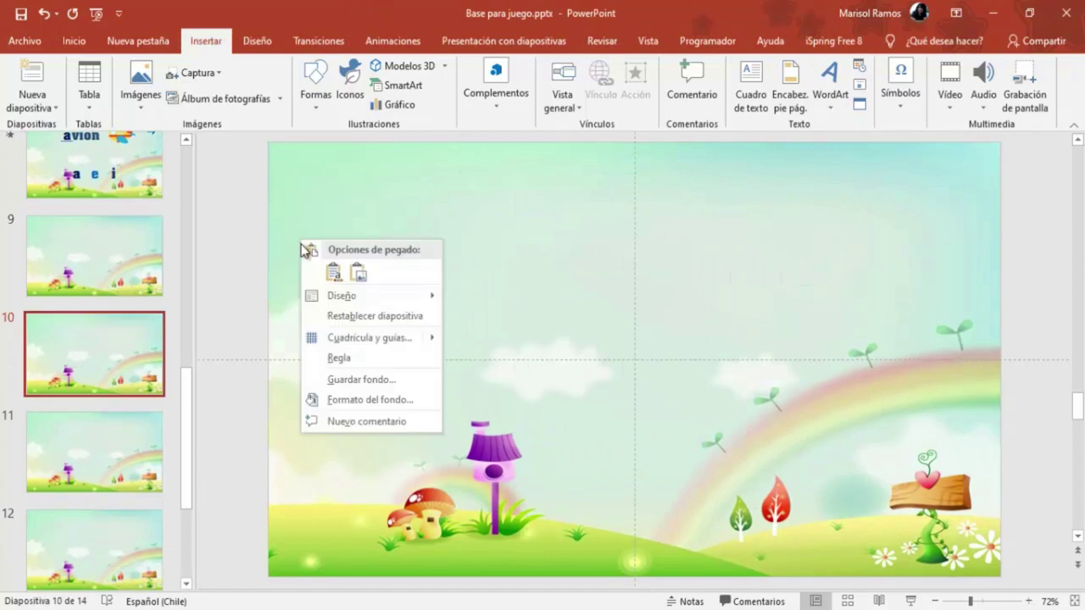
click(333, 273)
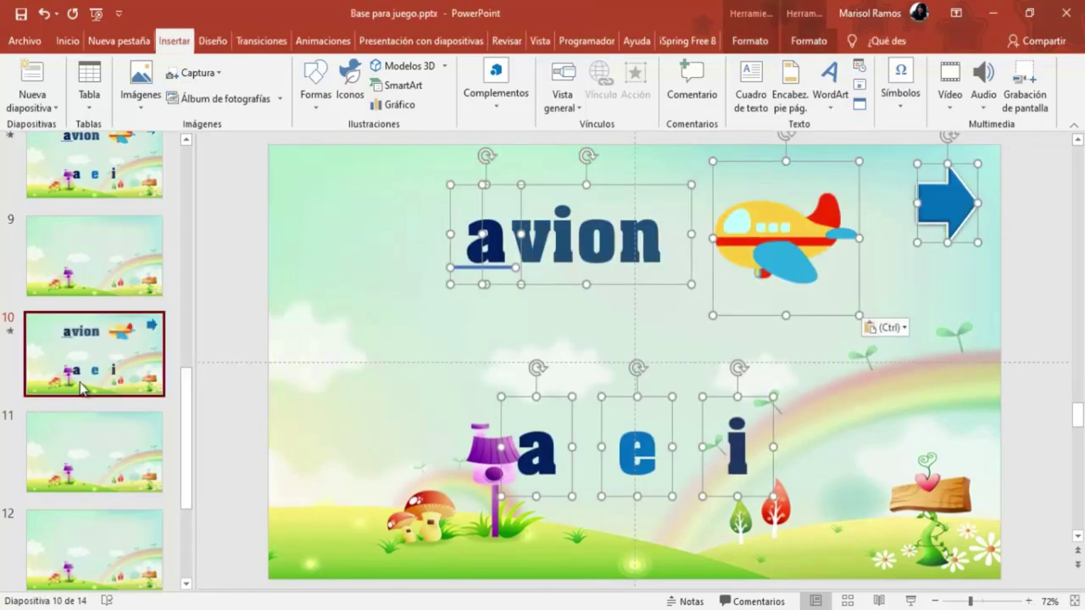
Deselect the pasted objects and bring up the transition settings for blank slide 7
click(81, 386)
scroll(82, 386, up, 3)
scroll(82, 386, up, 5)
scroll(81, 386, up, 3)
scroll(59, 261, up, 1)
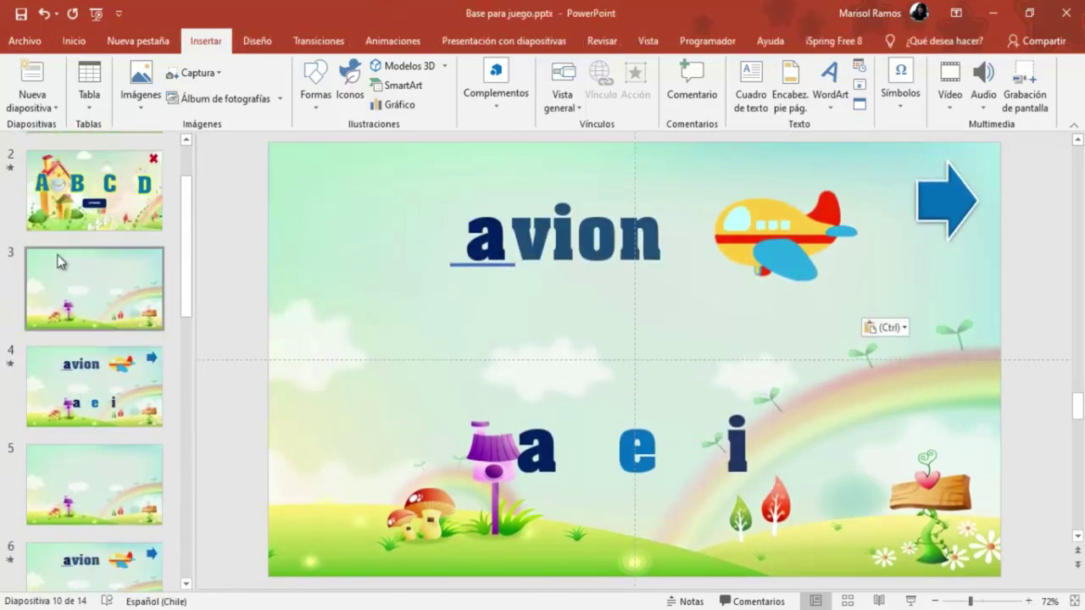
scroll(53, 273, down, 1)
scroll(47, 287, down, 2)
scroll(48, 291, down, 2)
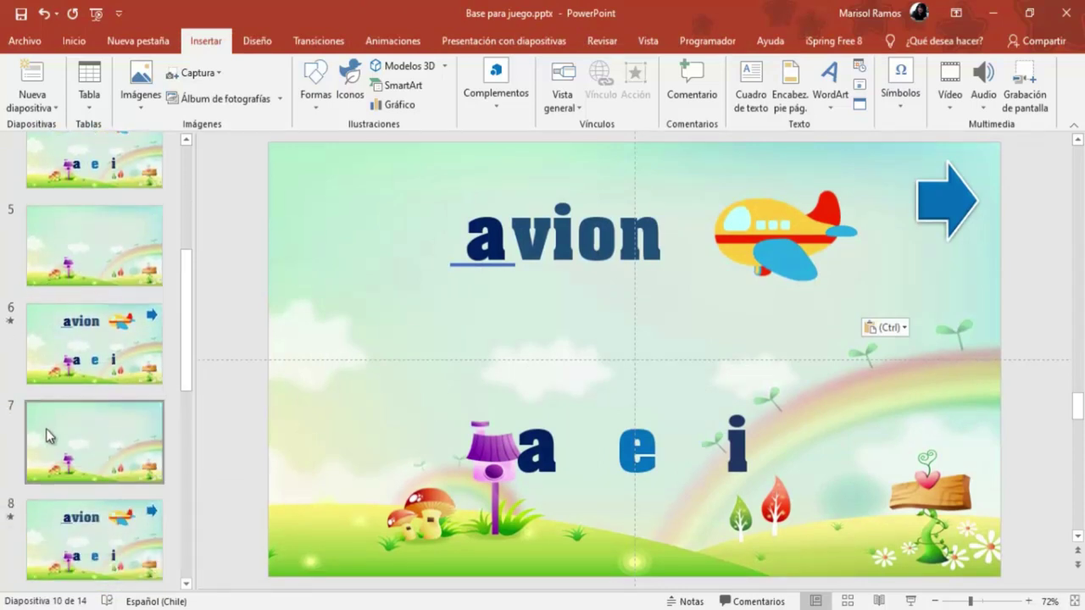
click(46, 429)
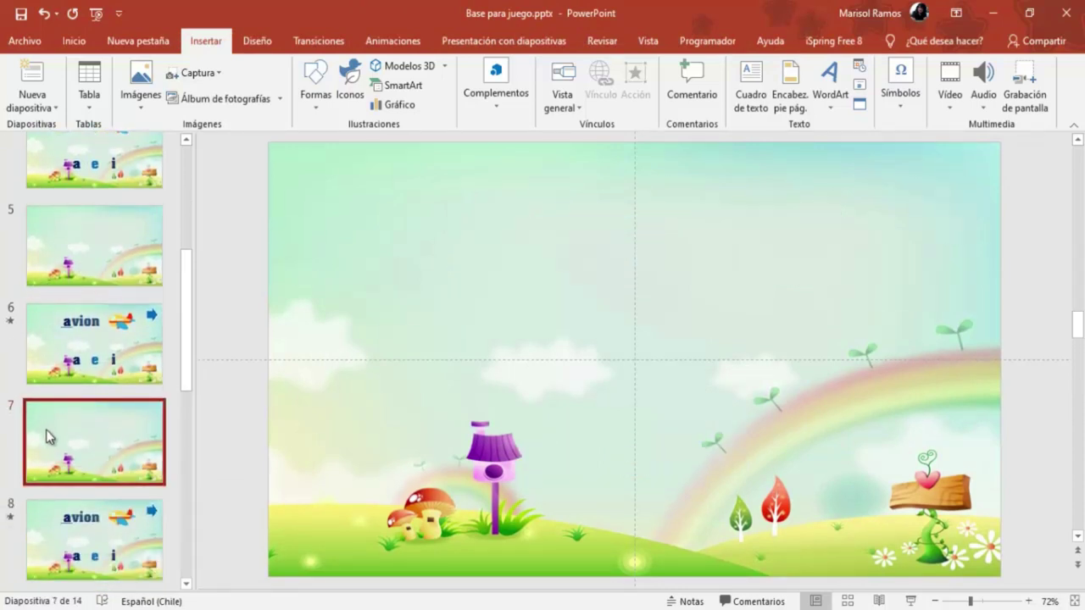
click(315, 41)
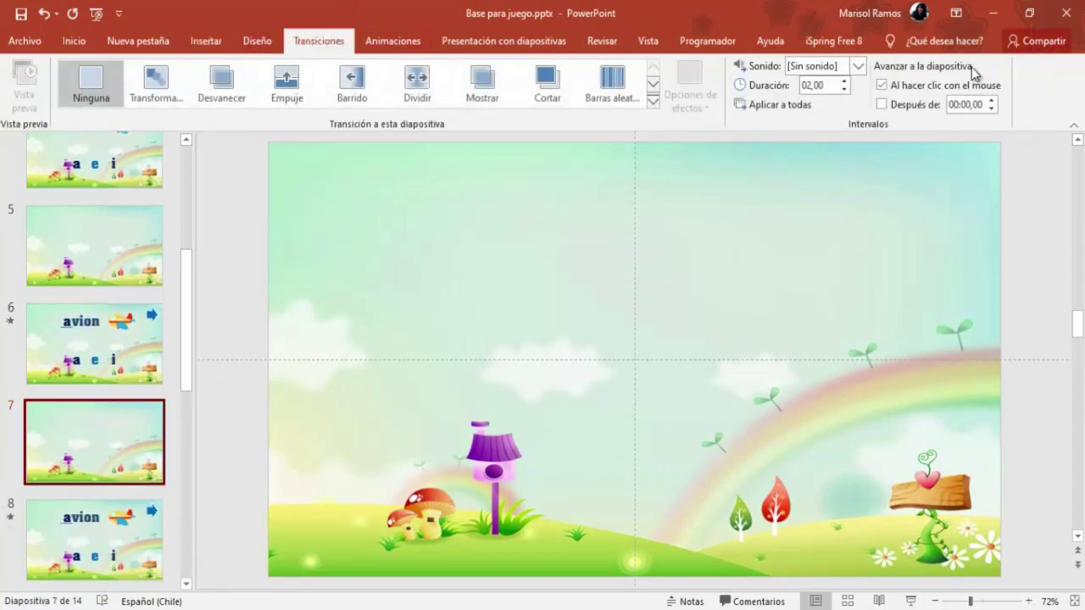
Turn off 'Al hacer clic con el mouse' advancing for slide 7
click(883, 85)
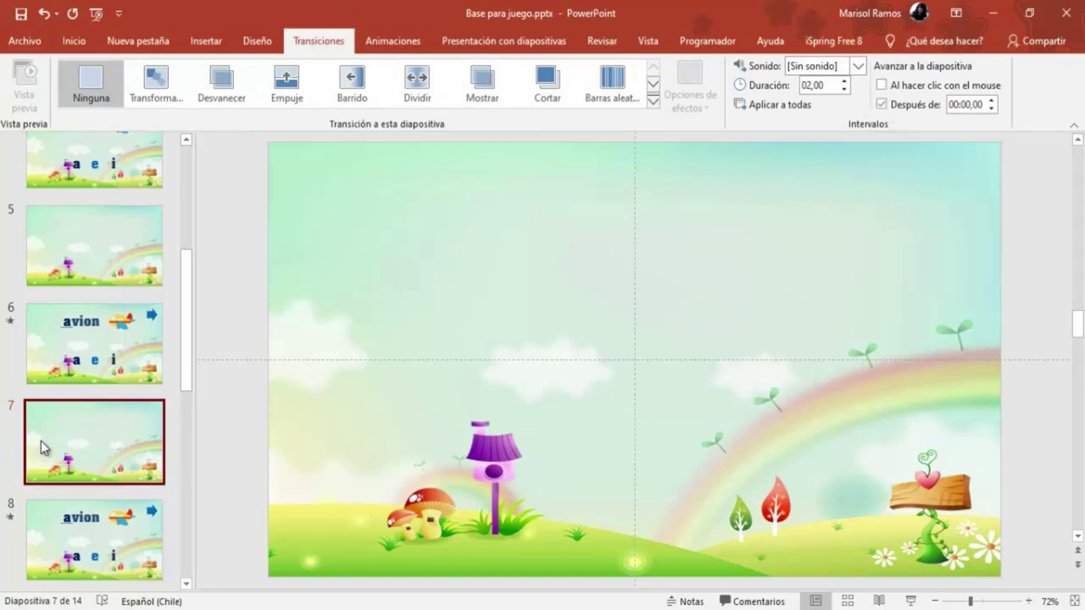
scroll(43, 441, down, 3)
scroll(50, 428, down, 2)
Check the advance timing on slides 9 and 11, then return to slide 6
click(64, 419)
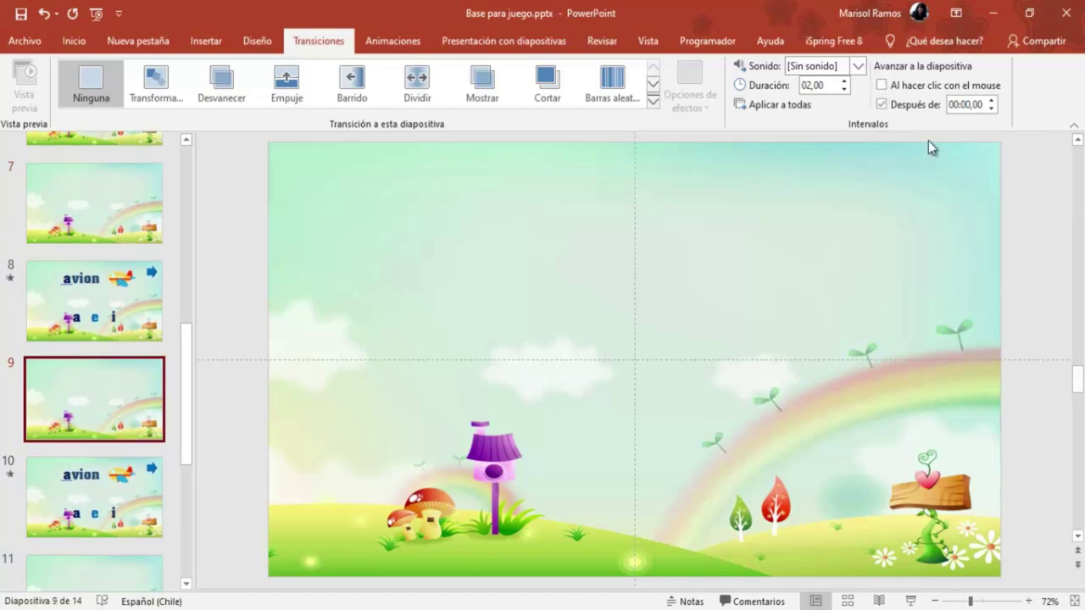
scroll(93, 338, down, 2)
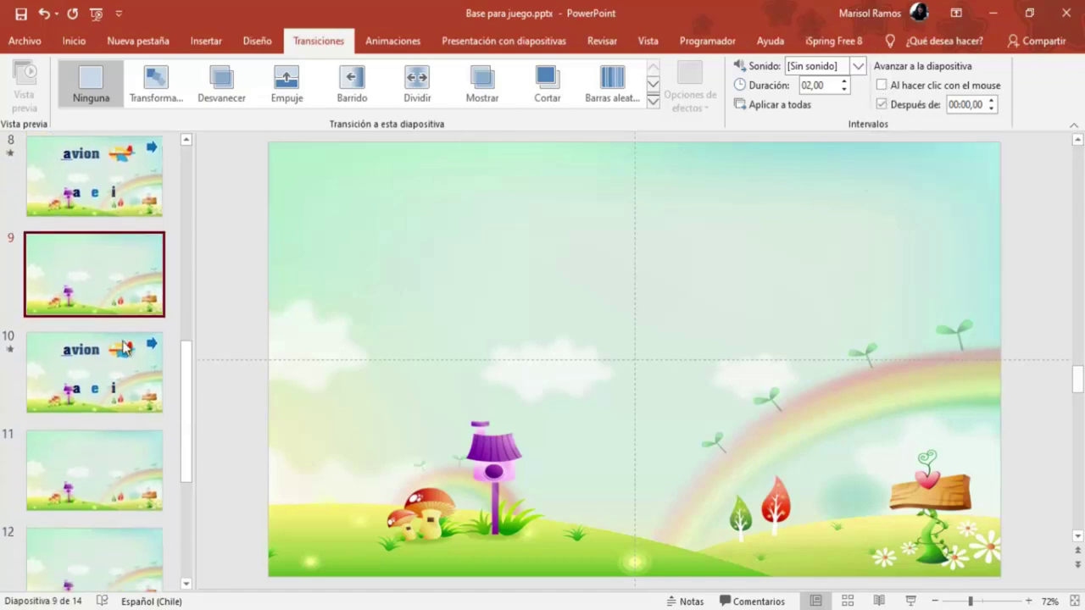
click(70, 456)
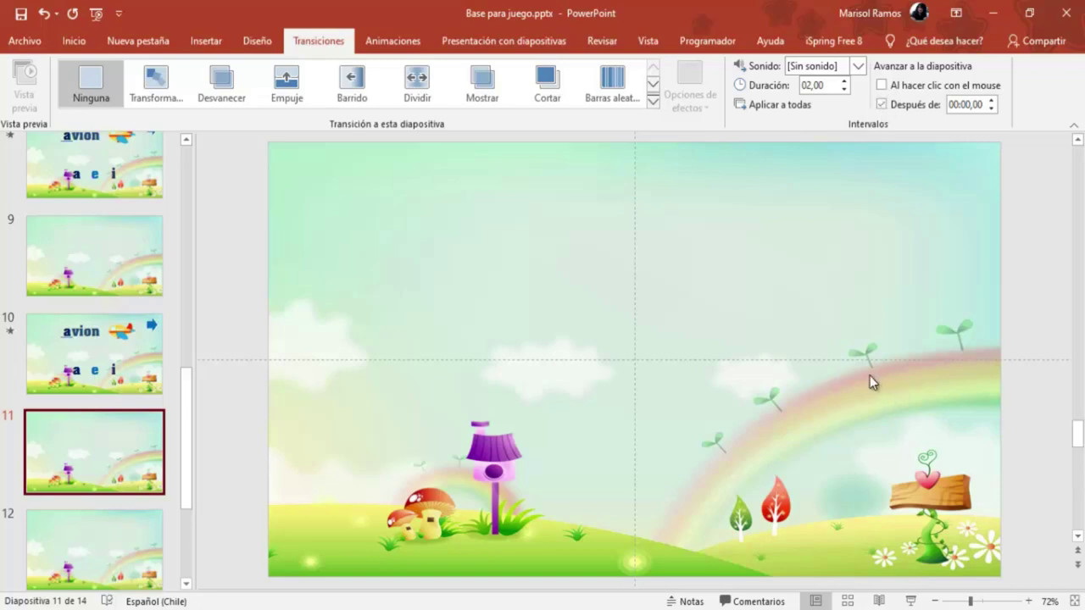
scroll(54, 364, up, 1)
scroll(53, 362, up, 3)
scroll(54, 364, up, 2)
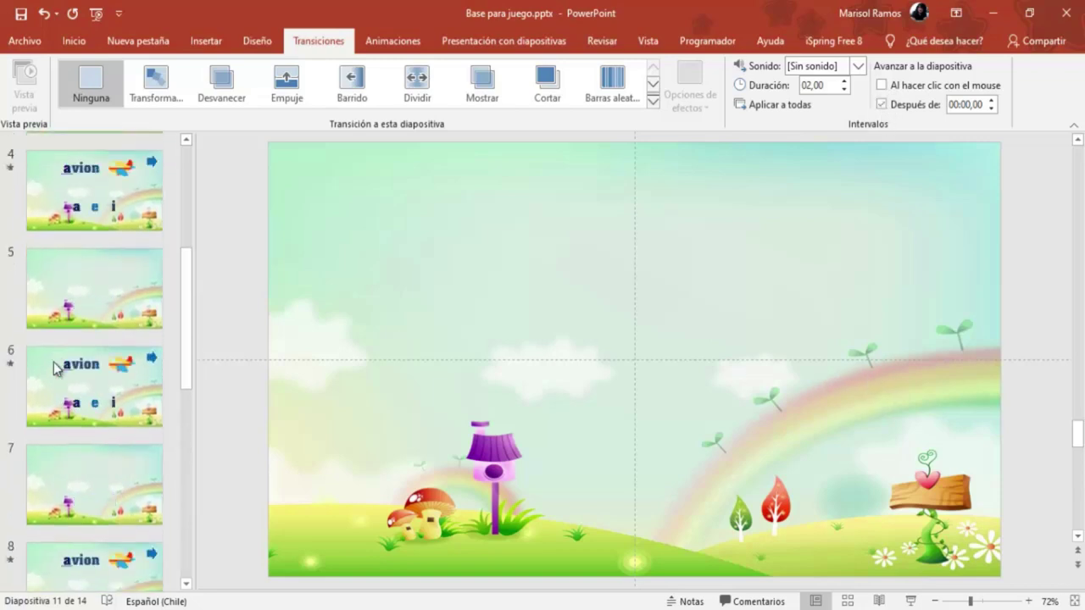
scroll(63, 310, down, 1)
click(43, 289)
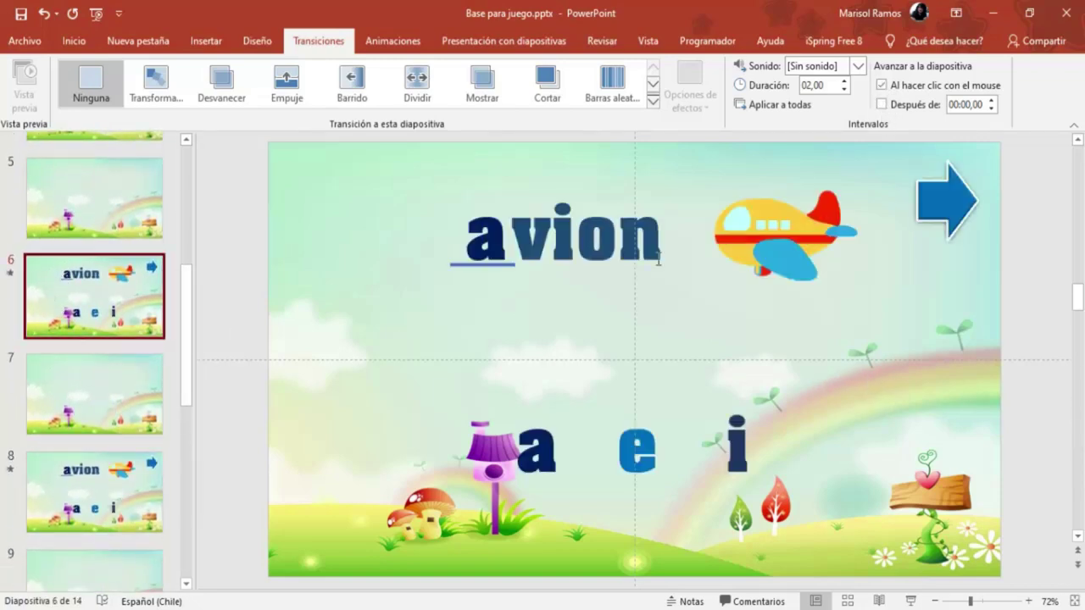
Replace slide 6's plane with the ship image image4.png and shrink it beside avion
click(741, 209)
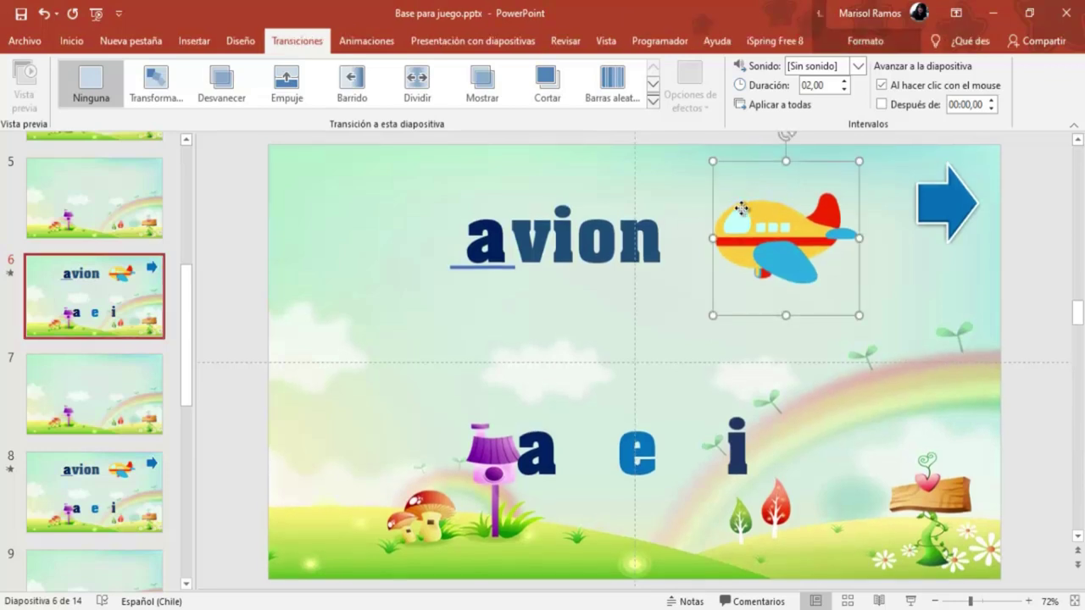
right_click(742, 211)
mouse_move(804, 305)
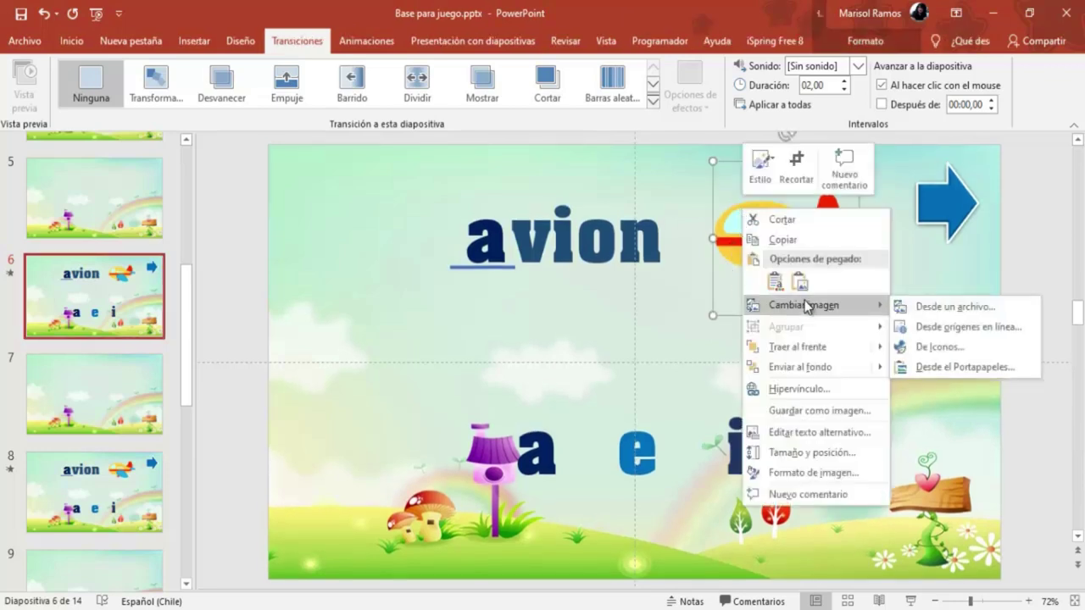
click(926, 311)
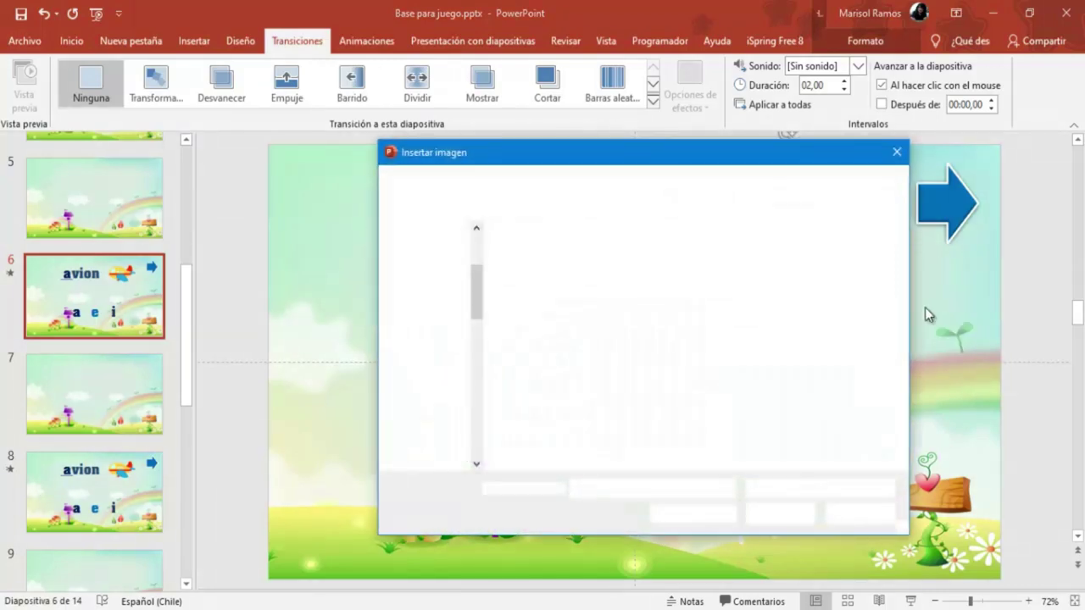
click(643, 270)
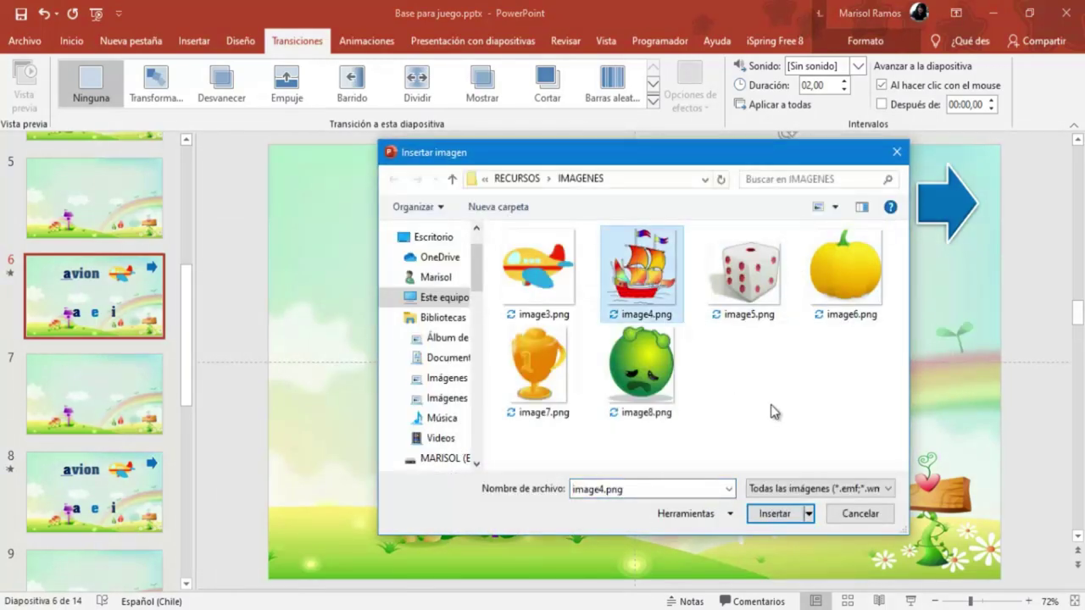
click(782, 518)
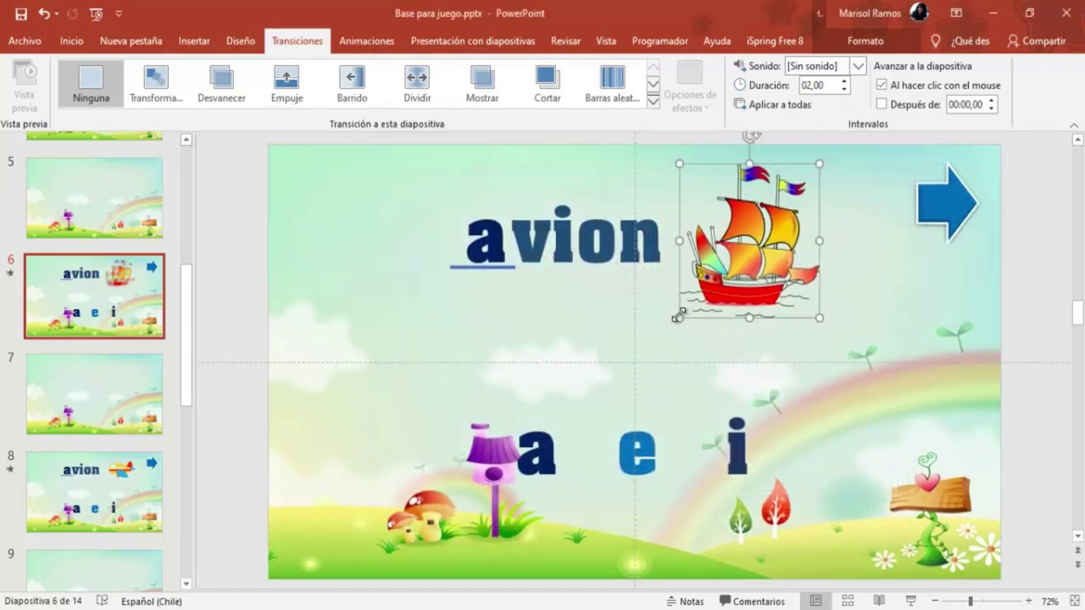
drag(679, 313, 725, 253)
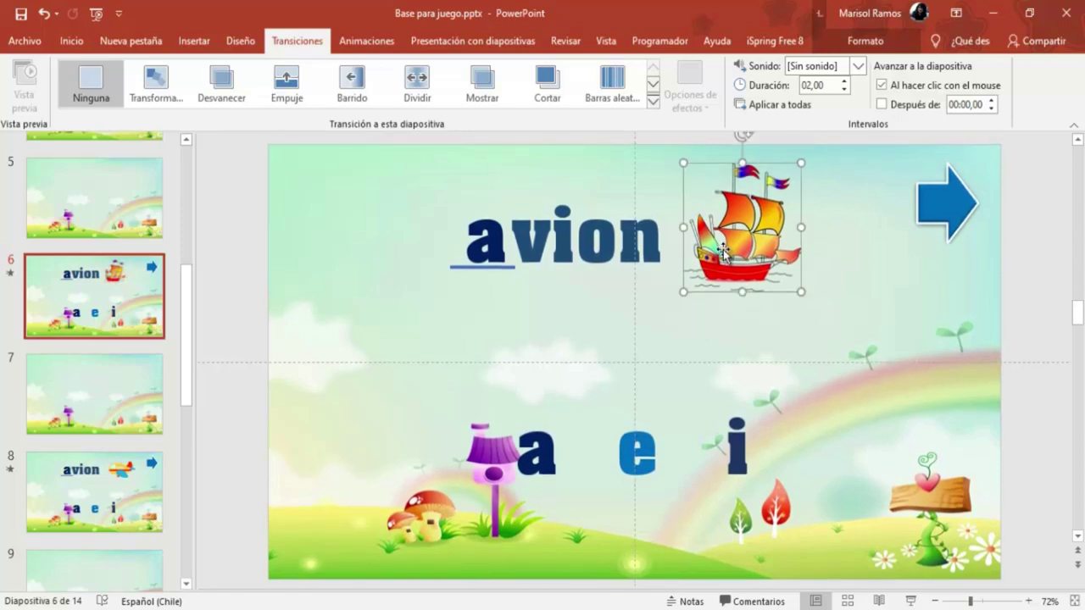
Go to slide 8 and select its plane picture
scroll(51, 199, down, 2)
scroll(76, 211, up, 3)
scroll(75, 206, up, 2)
scroll(75, 211, down, 2)
scroll(76, 237, down, 3)
scroll(77, 271, down, 2)
click(76, 278)
click(729, 242)
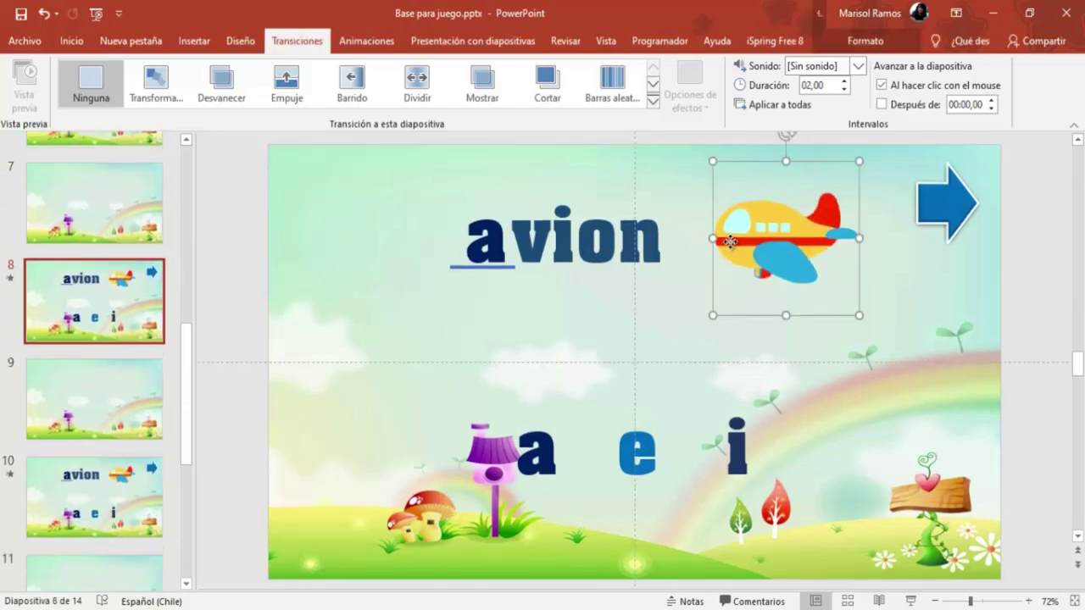
Replace slide 8's plane with the dice image image5.png, shrunk and placed beside avion
right_click(732, 244)
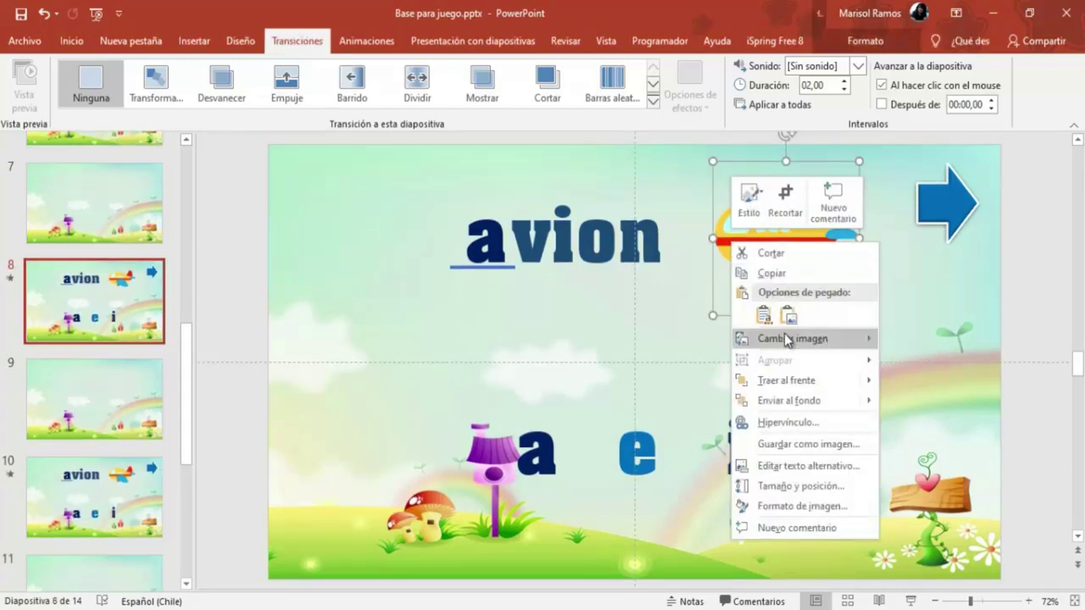
mouse_move(792, 338)
click(917, 345)
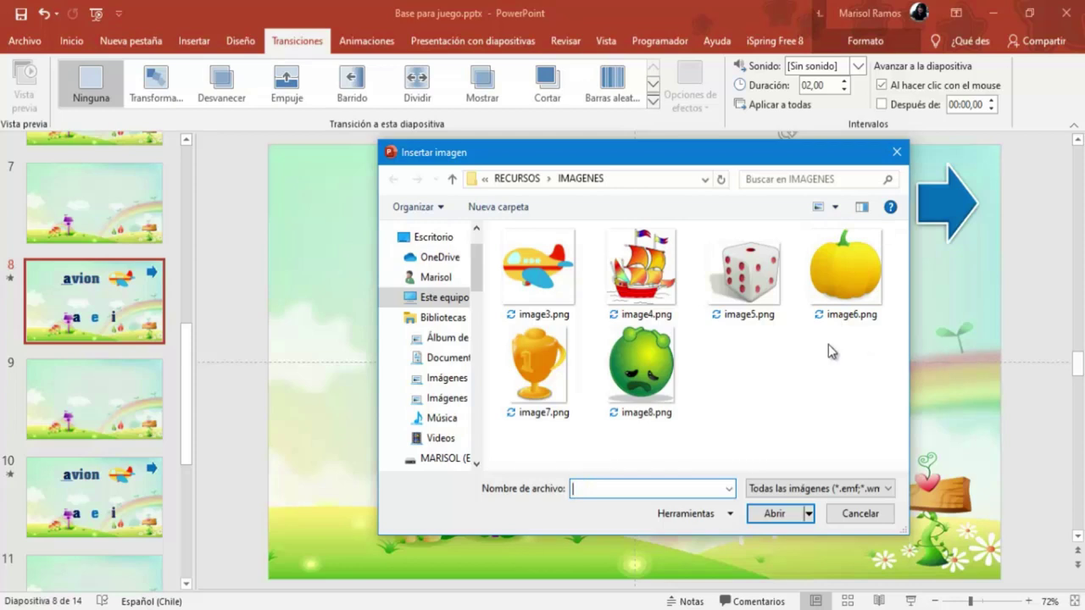
click(744, 271)
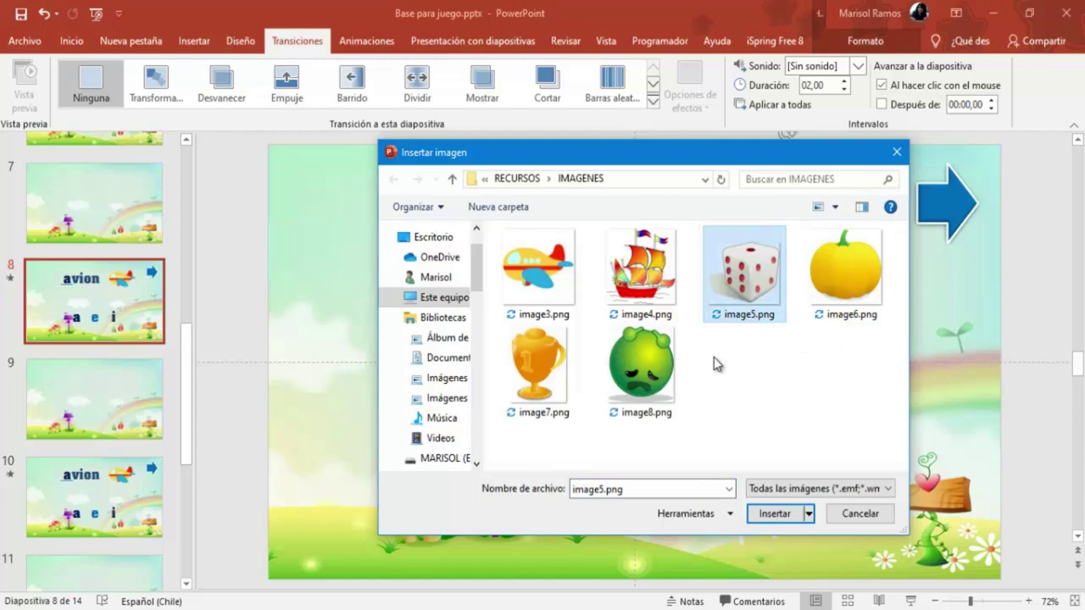
click(771, 514)
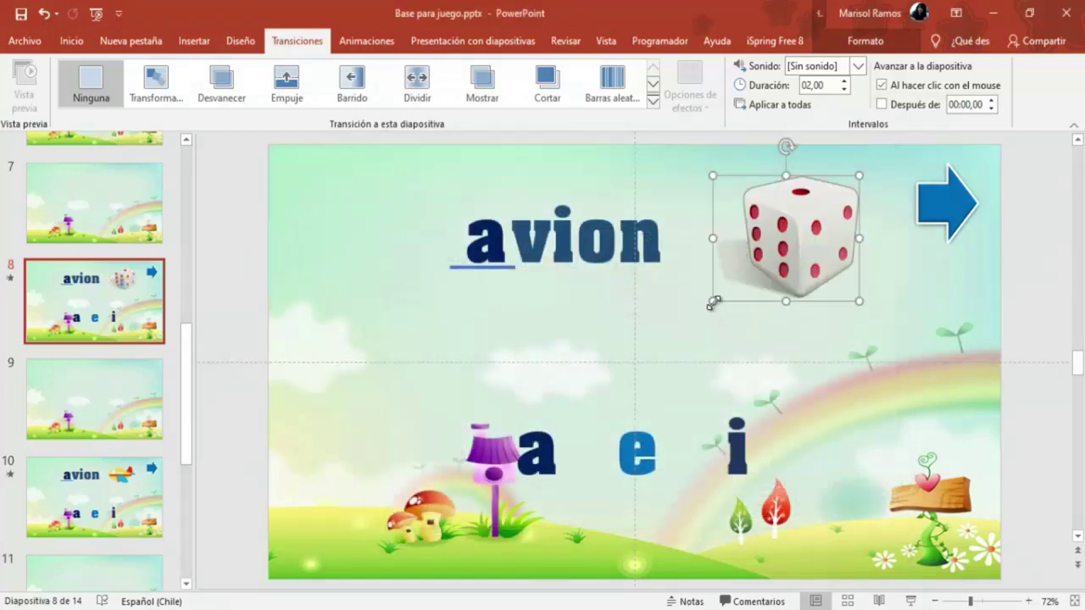
drag(712, 314, 739, 279)
drag(787, 237, 743, 245)
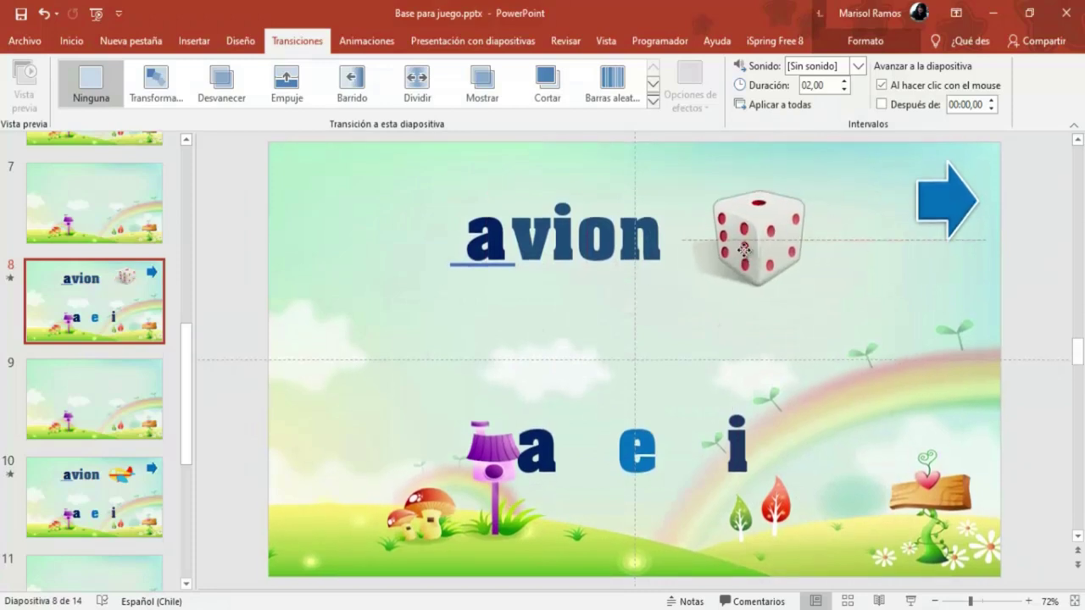
scroll(47, 378, down, 1)
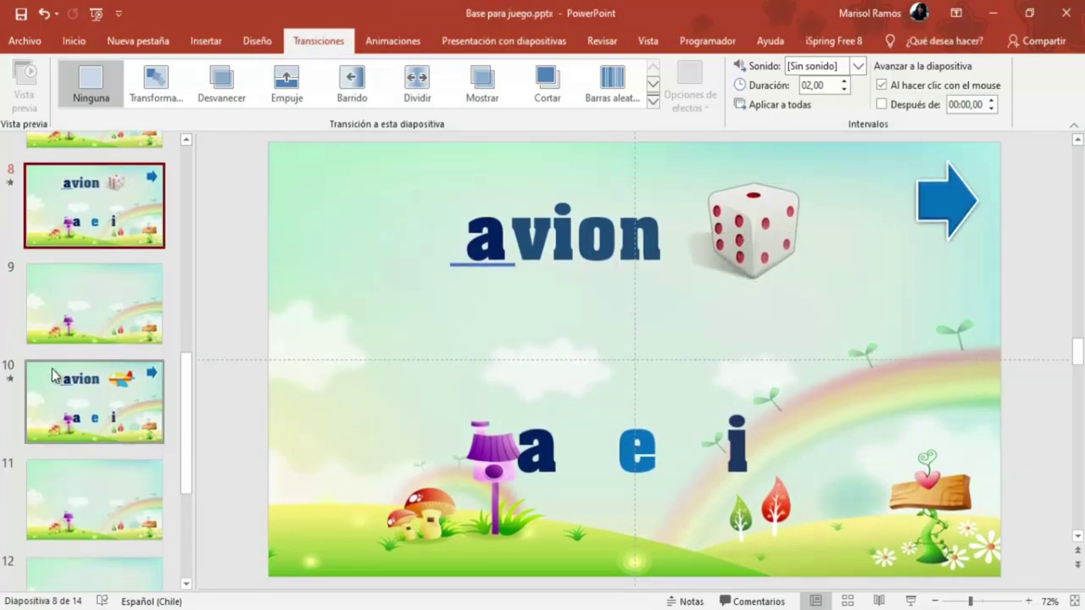
Replace slide 10's airplane with the pumpkin image image6.png and shrink it beside avion
click(44, 372)
click(782, 239)
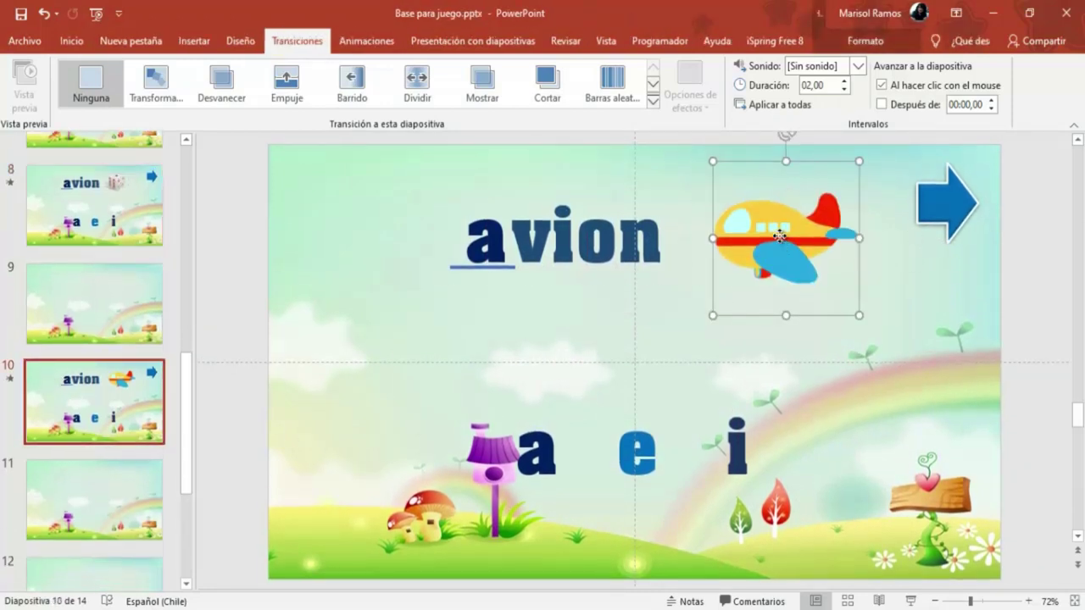
right_click(784, 245)
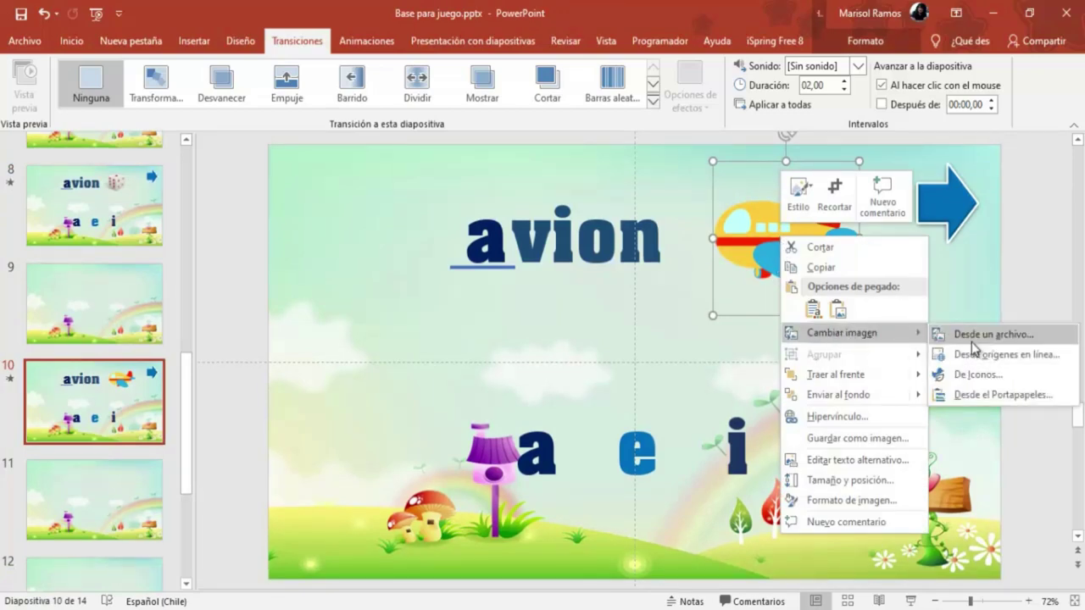
click(971, 339)
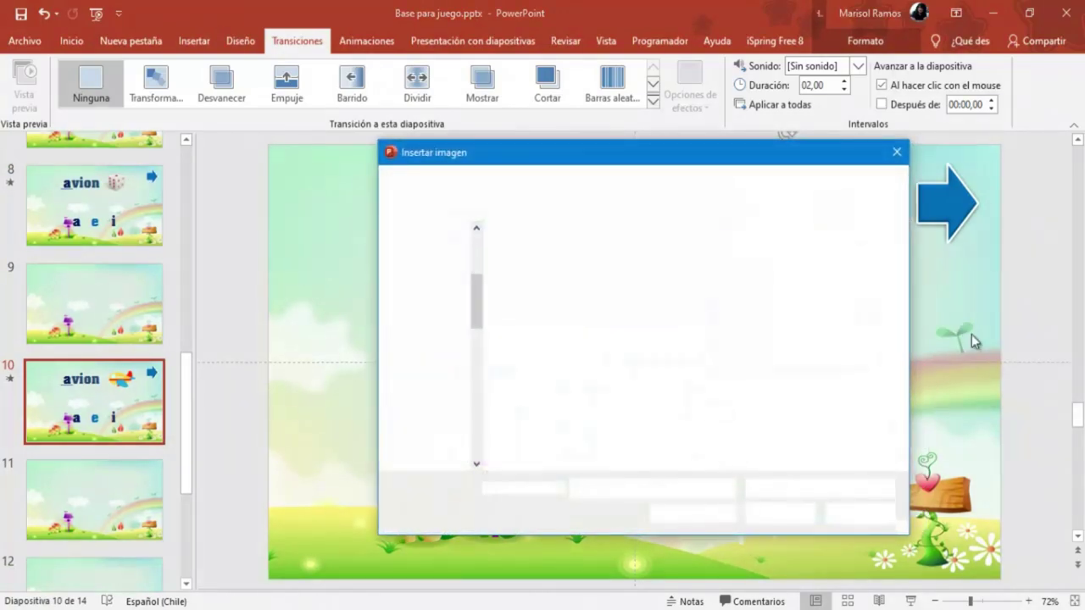
click(842, 266)
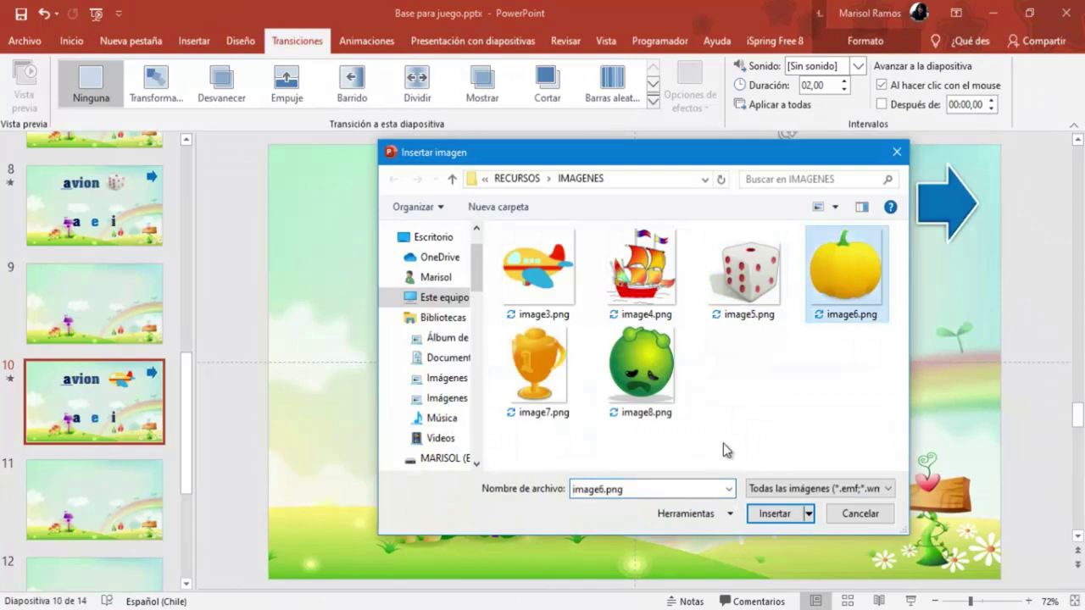
click(771, 514)
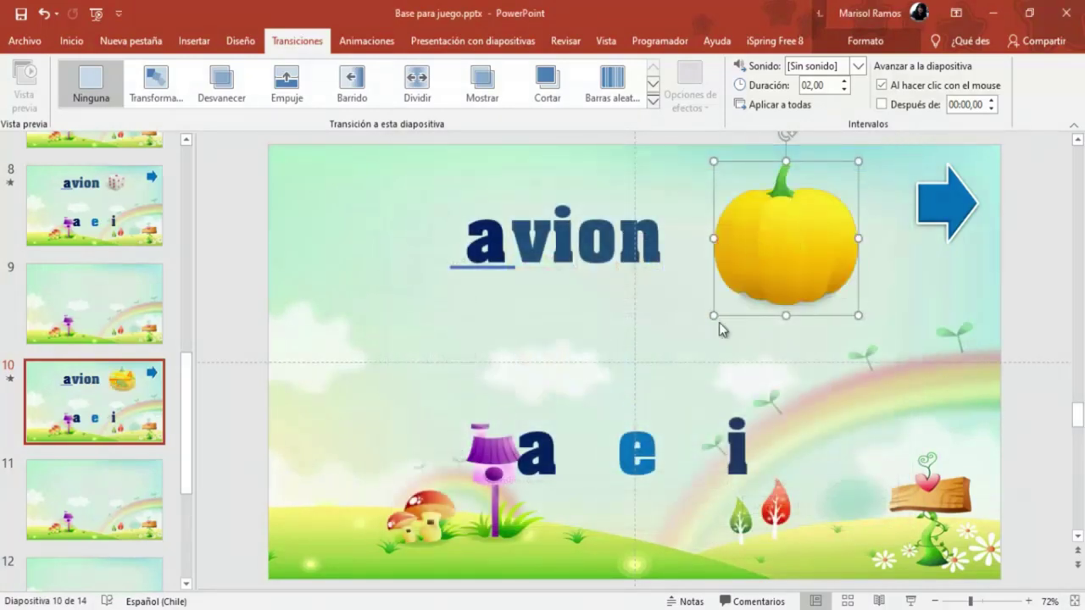
mouse_move(712, 316)
mouse_down()
mouse_move(771, 248)
mouse_move(733, 259)
mouse_up()
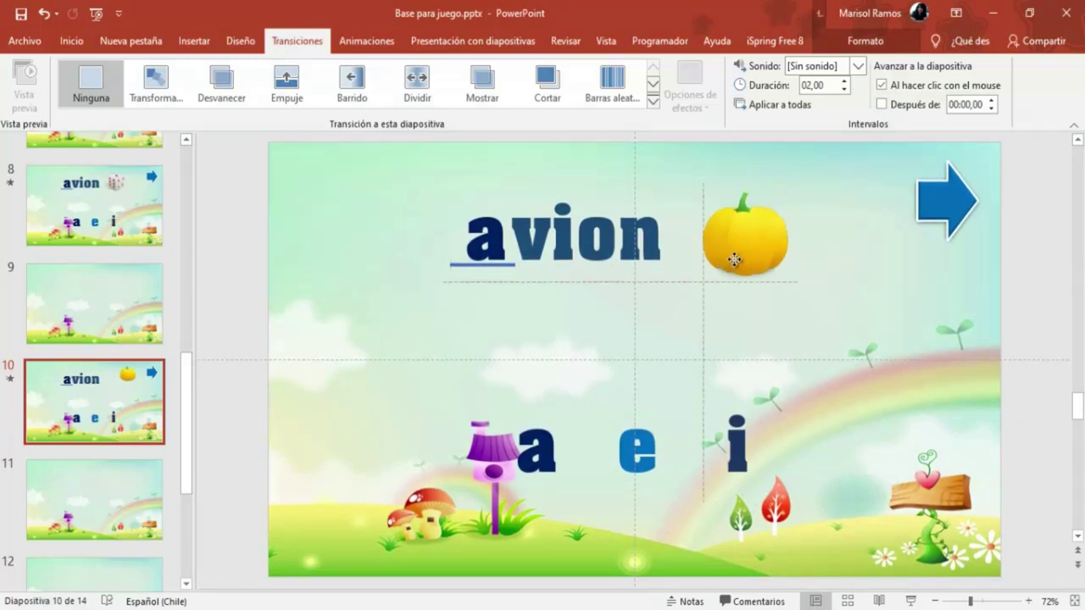
click(101, 370)
scroll(100, 356, up, 1)
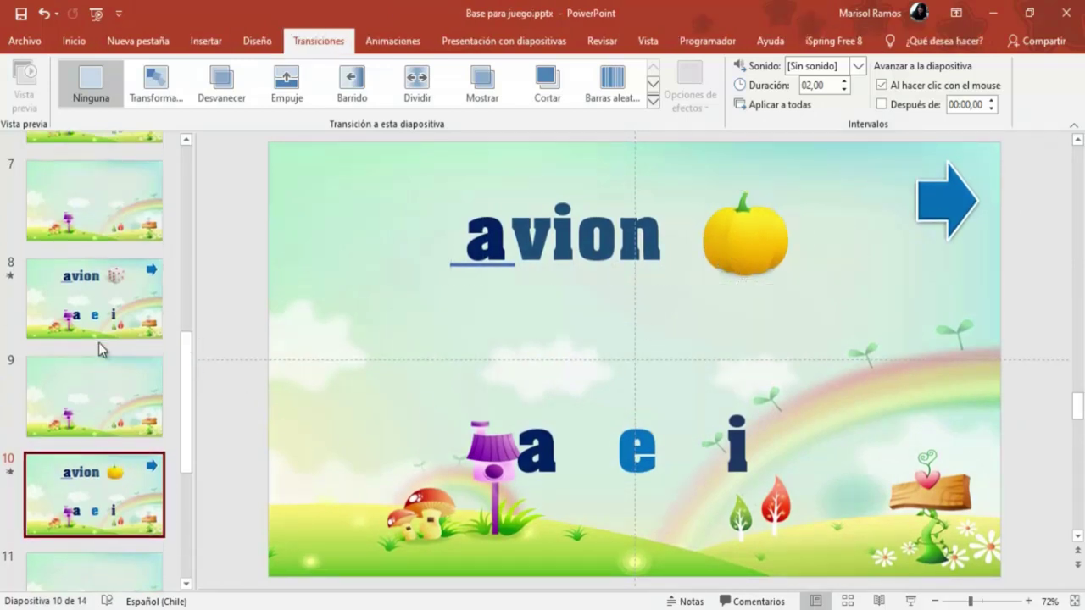
On slide 6, change the underlined 'a' box to 'ba' on a single line
scroll(100, 349, up, 2)
scroll(85, 330, up, 1)
scroll(60, 289, up, 1)
scroll(60, 289, up, 1)
scroll(59, 289, up, 1)
scroll(59, 289, down, 1)
scroll(61, 286, down, 1)
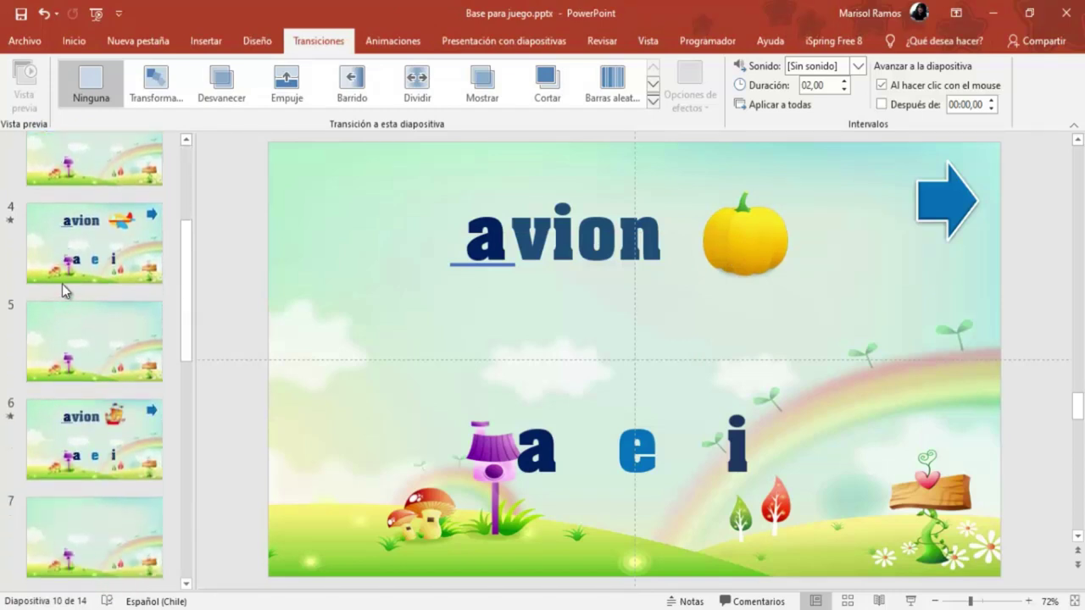
scroll(68, 234, down, 2)
click(55, 310)
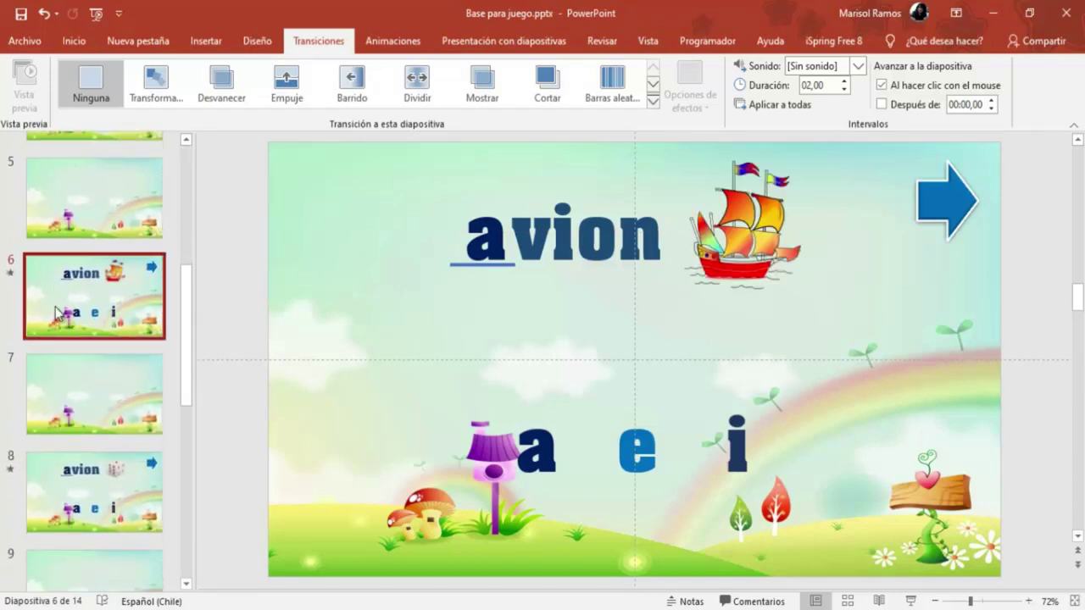
click(518, 240)
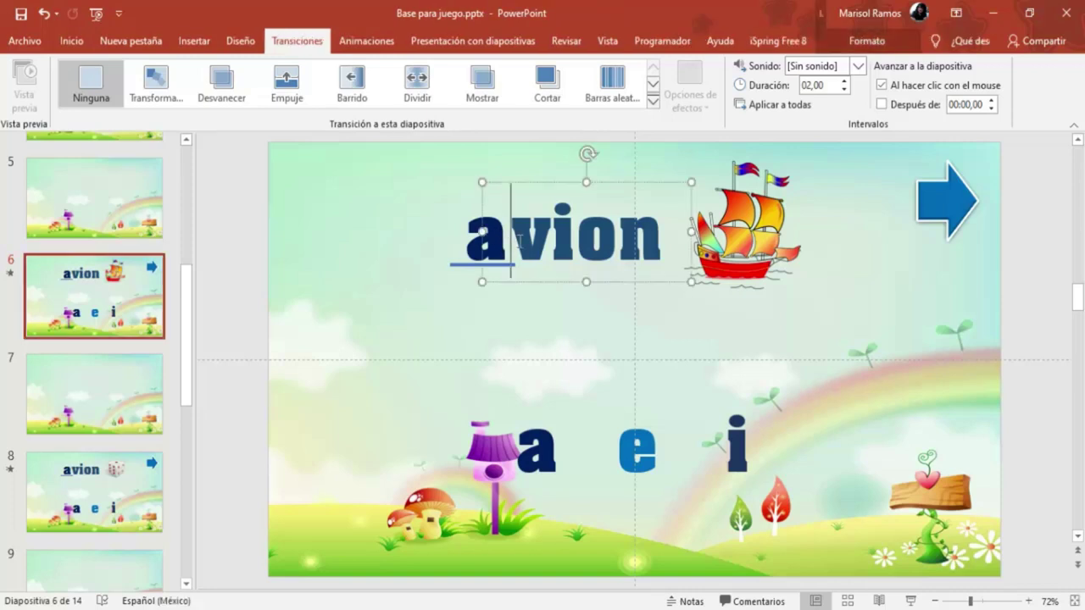
click(472, 235)
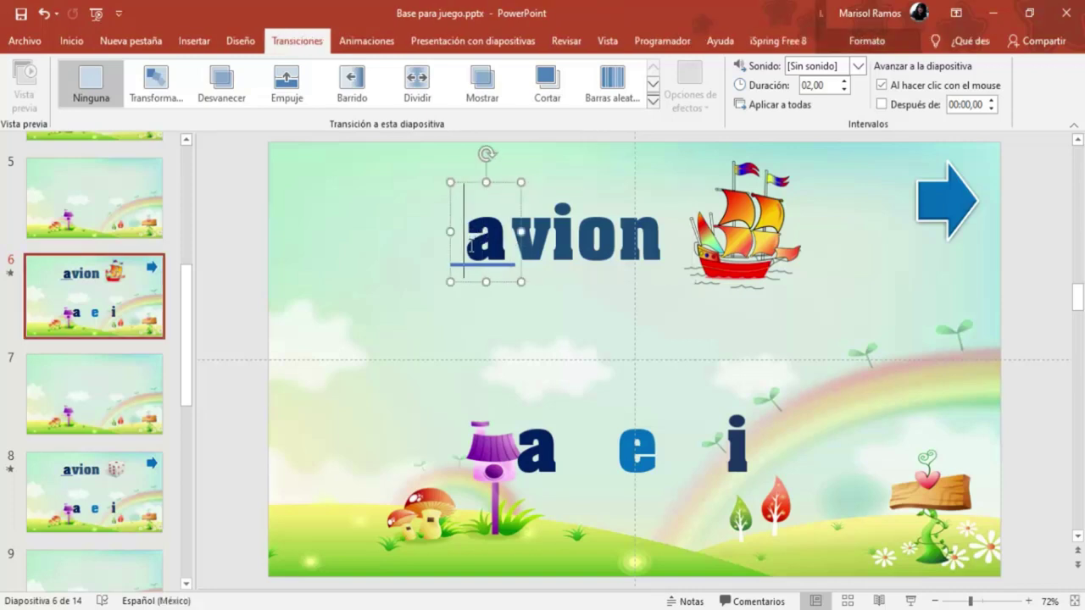
double_click(488, 246)
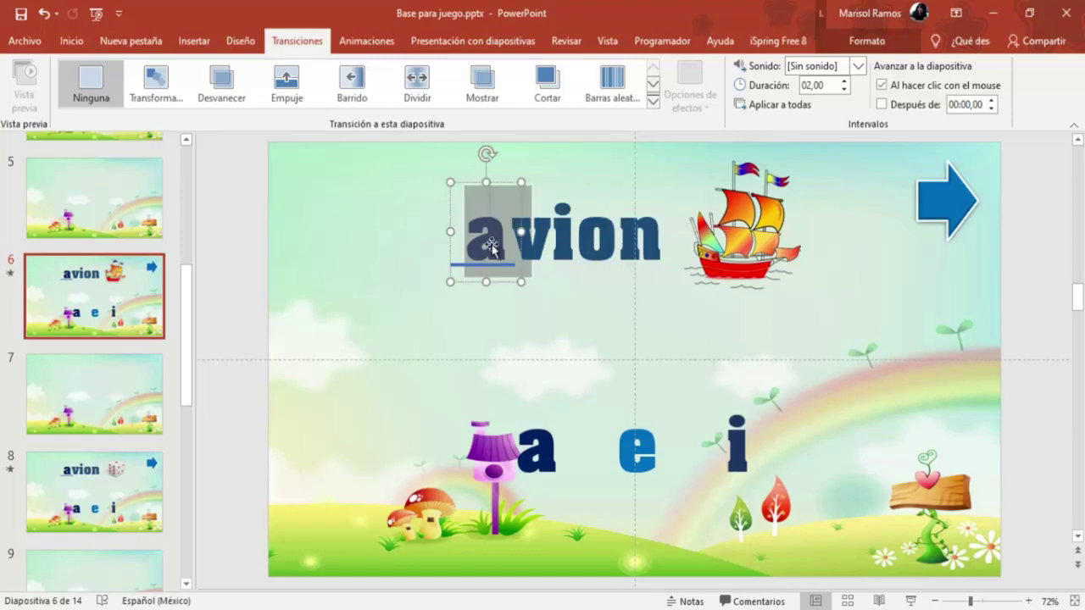
text(b)
key(Return)
text(a)
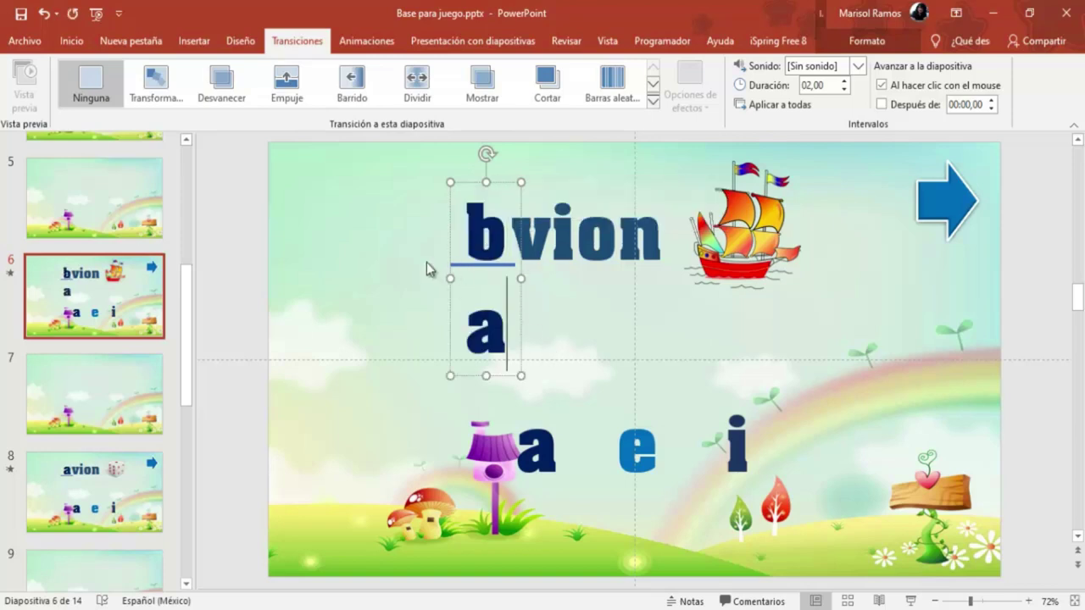
drag(435, 272, 398, 269)
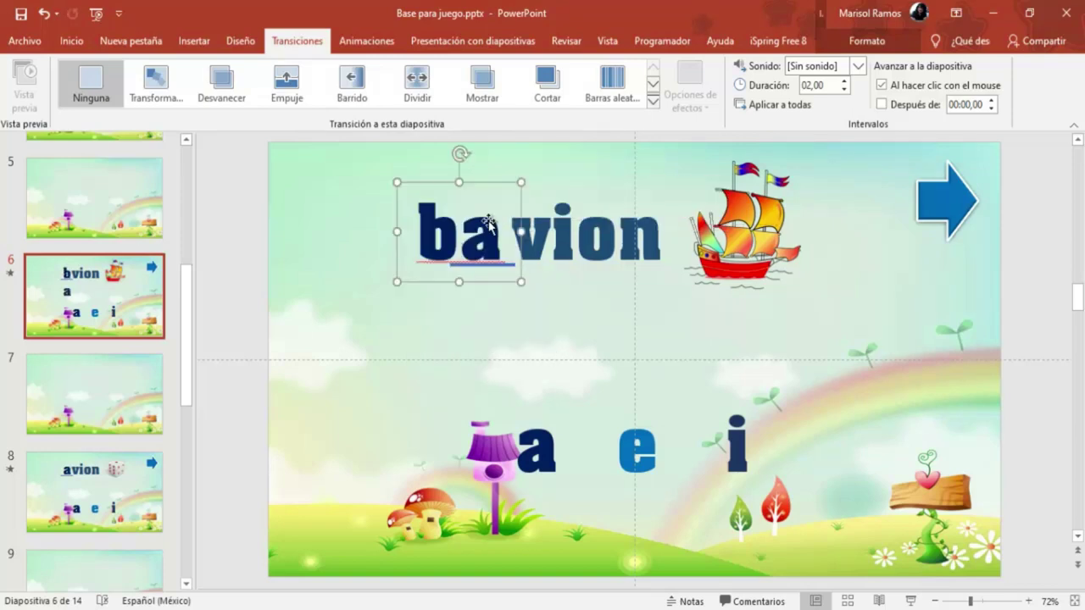
Replace 'vion' with 'rco' and move 'ba' against it to spell barco
click(549, 239)
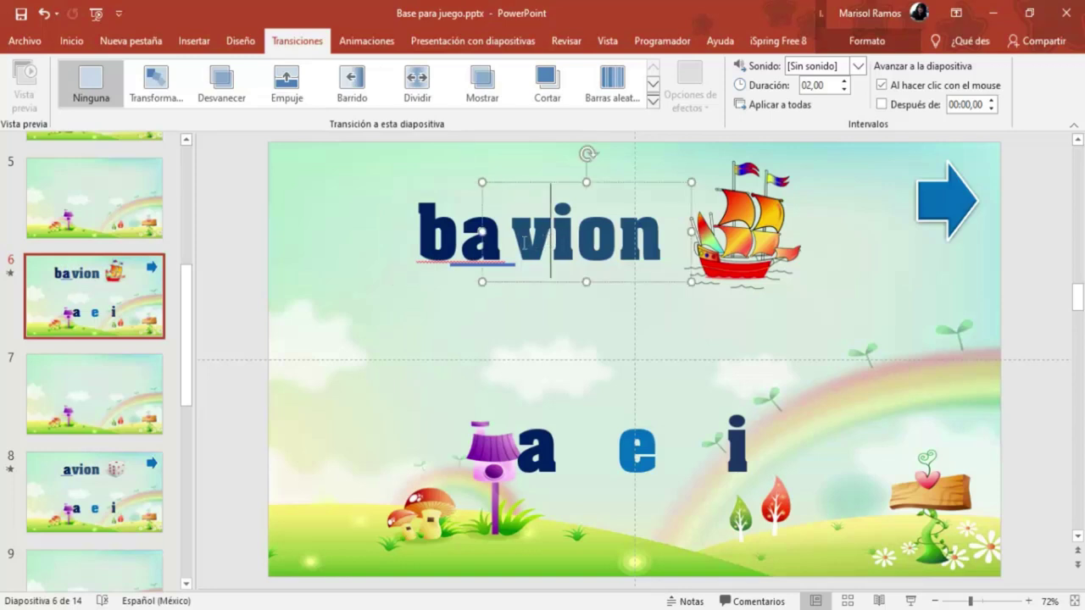
drag(511, 242, 652, 243)
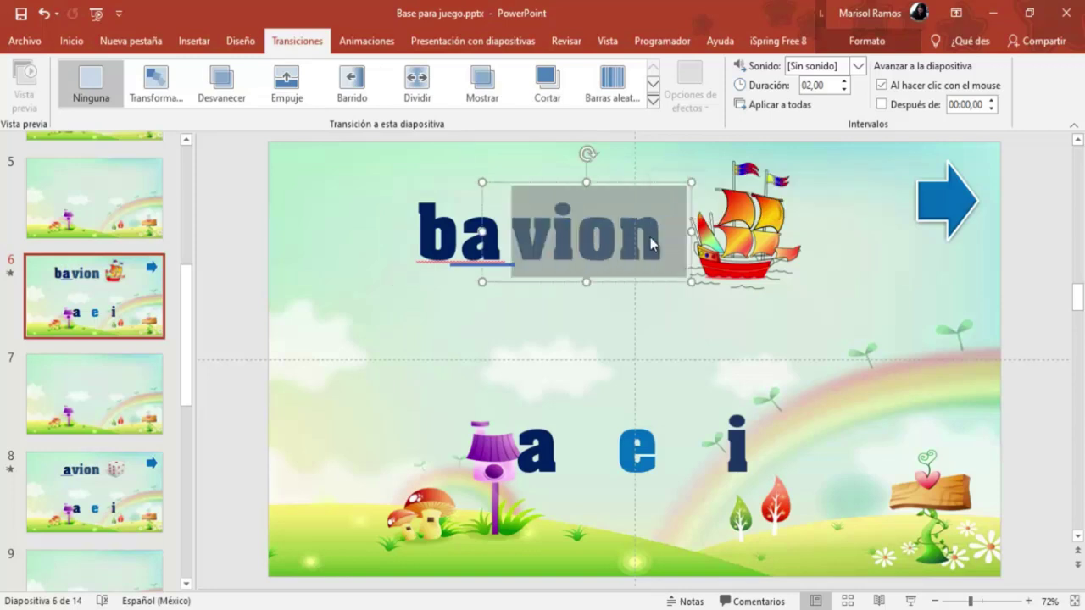
text(rco)
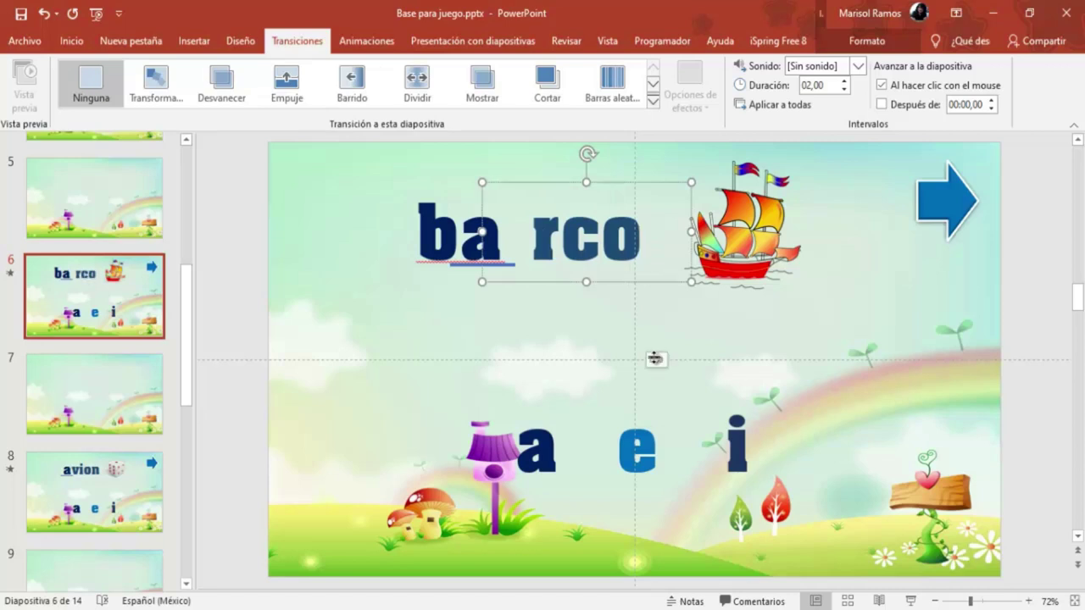
click(447, 186)
drag(488, 181, 512, 181)
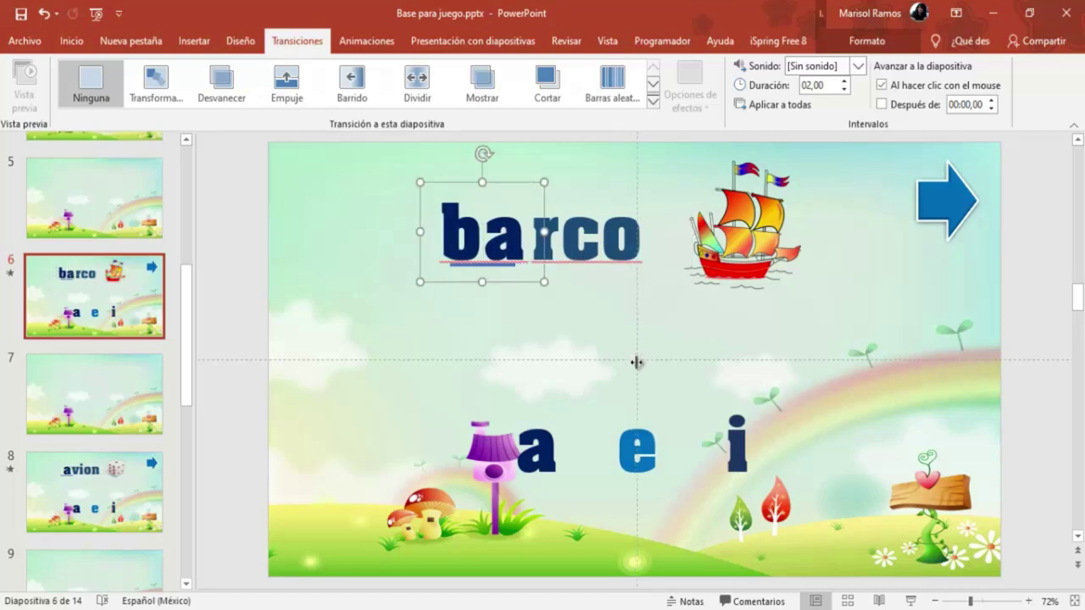
click(573, 355)
click(564, 462)
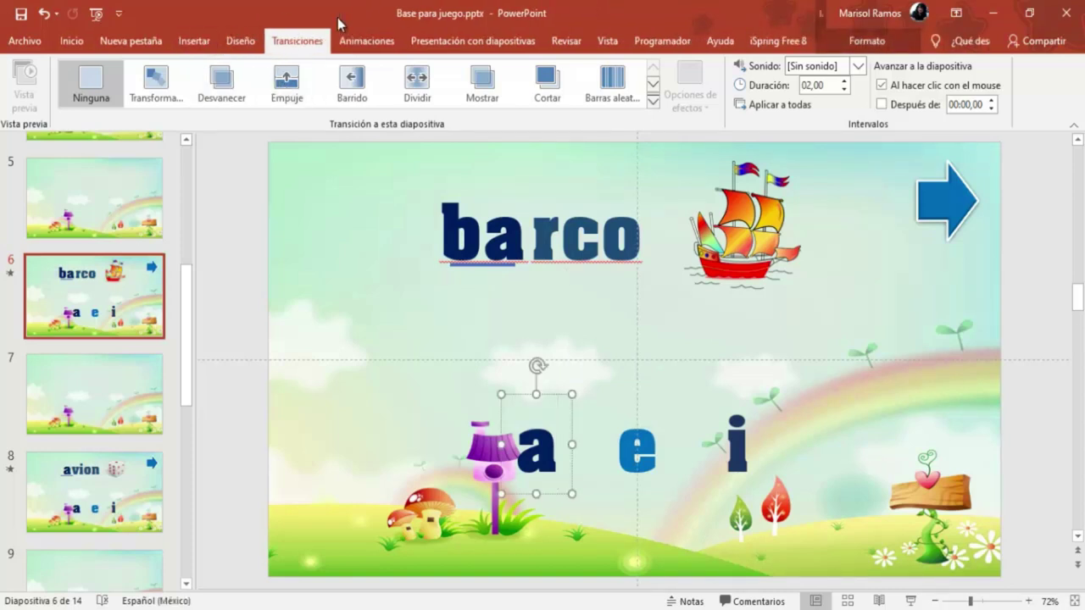
Change the first two answer choices from a and e to ba and be
click(866, 41)
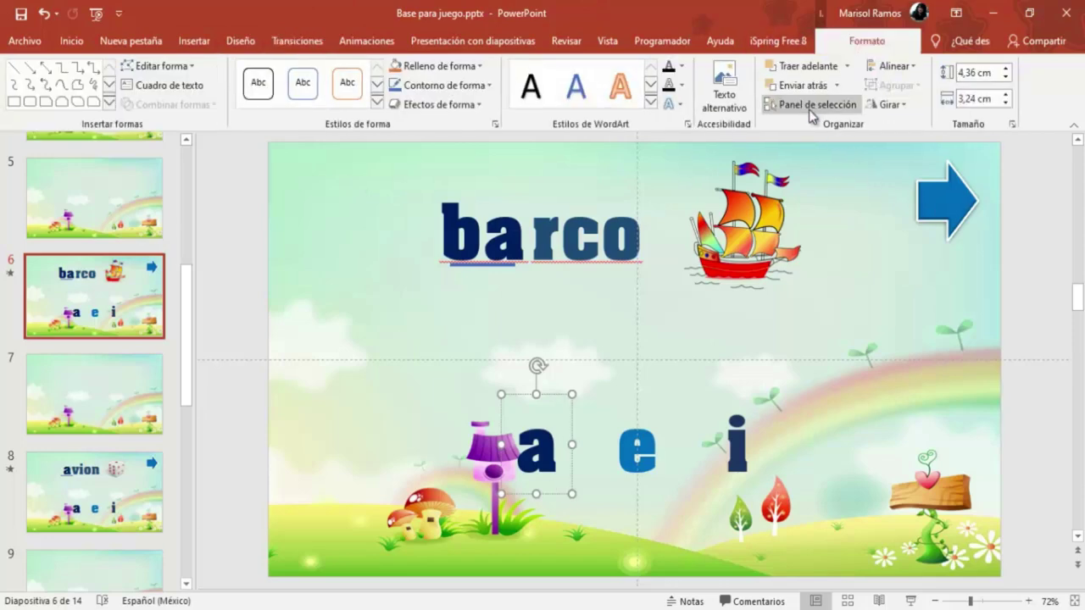
click(808, 105)
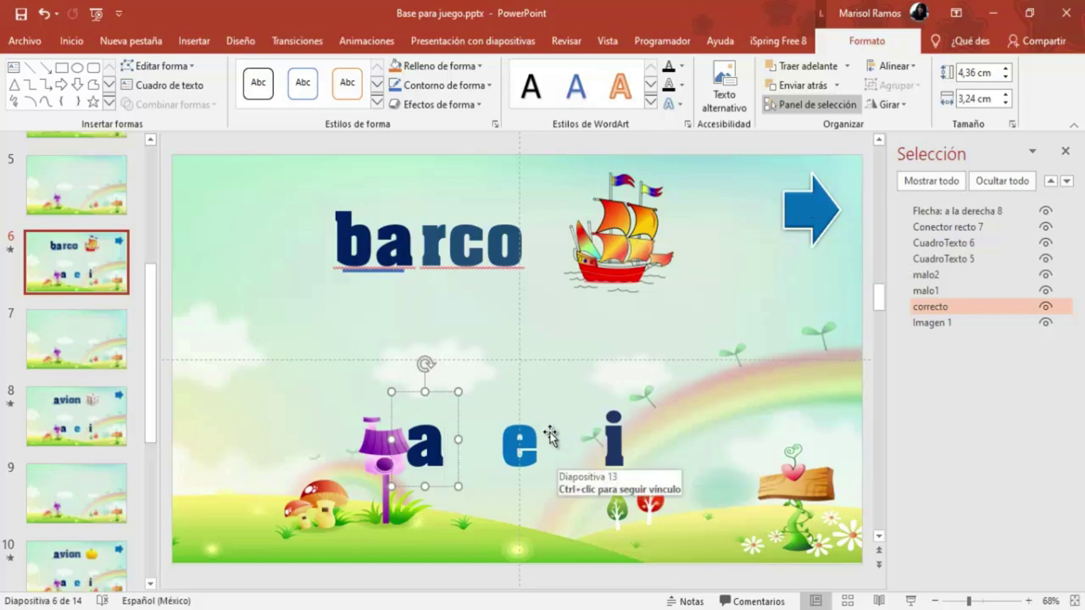
double_click(438, 448)
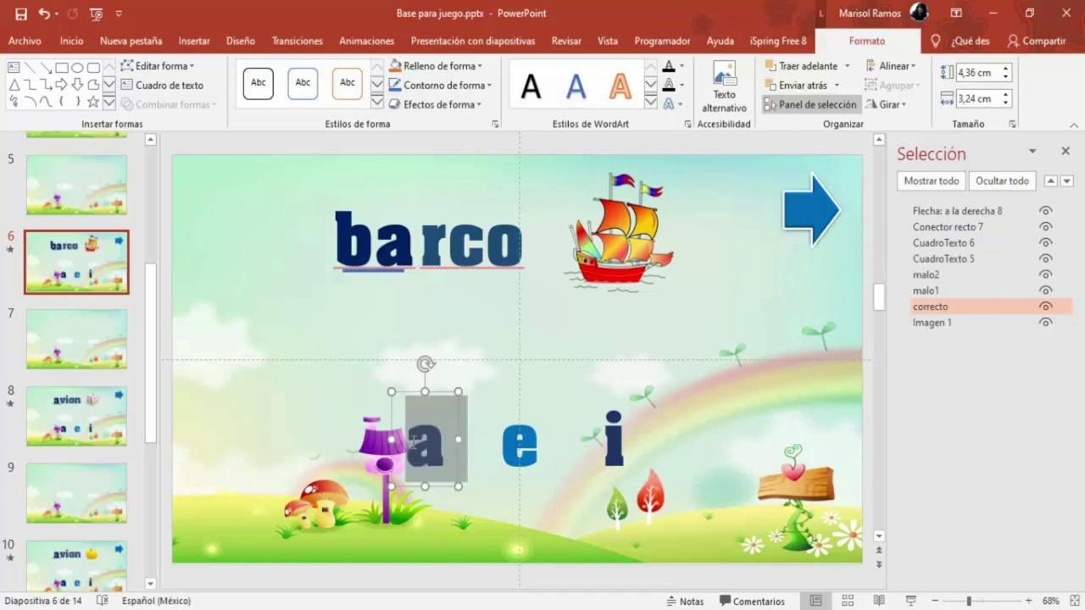
text(b)
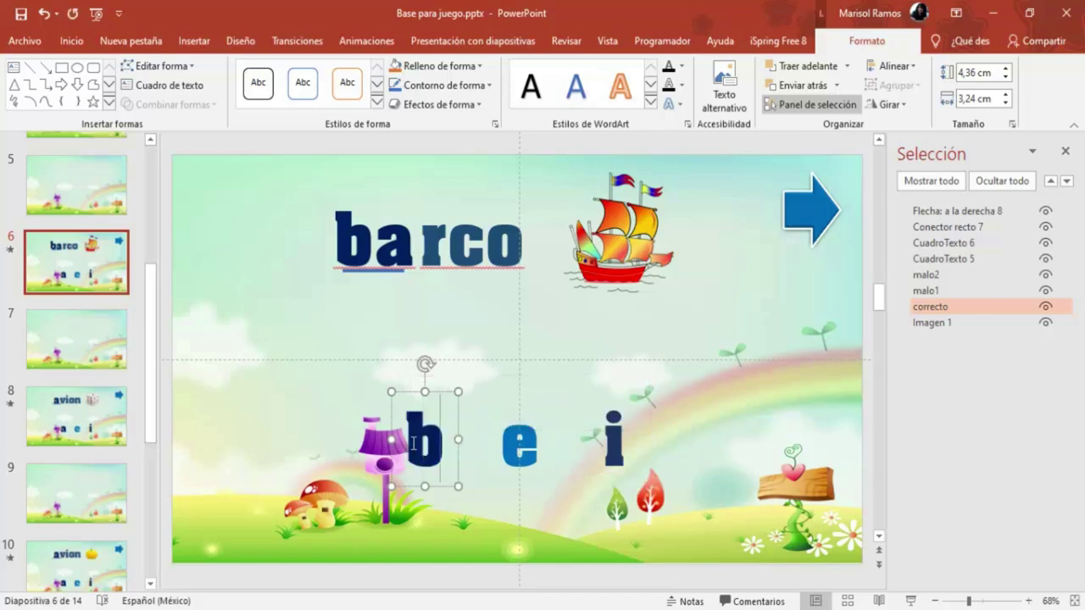
key(Return)
text(a)
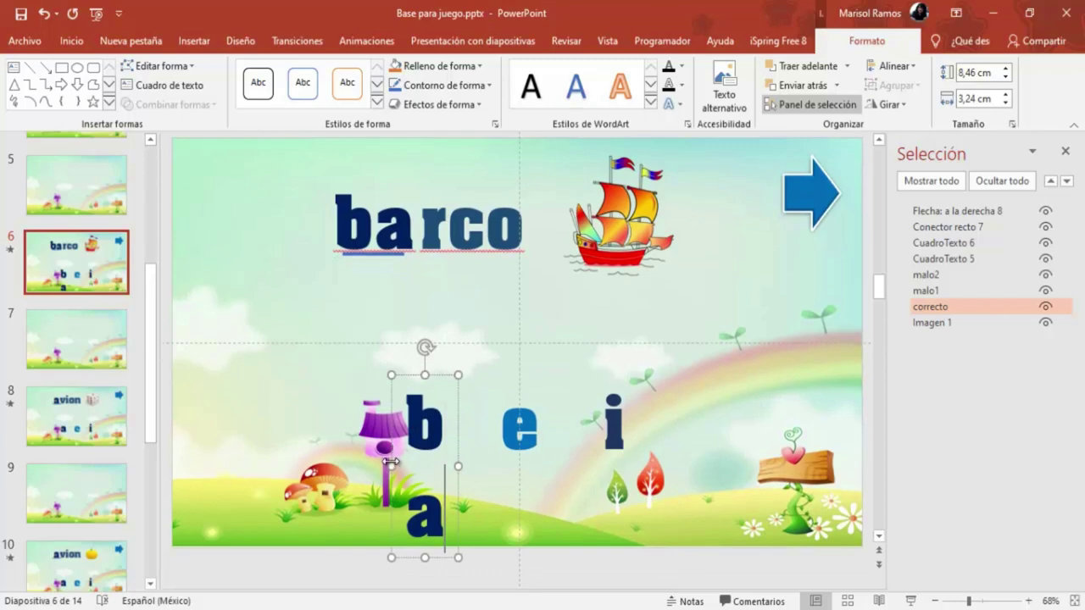
key(Left)
key(BackSpace)
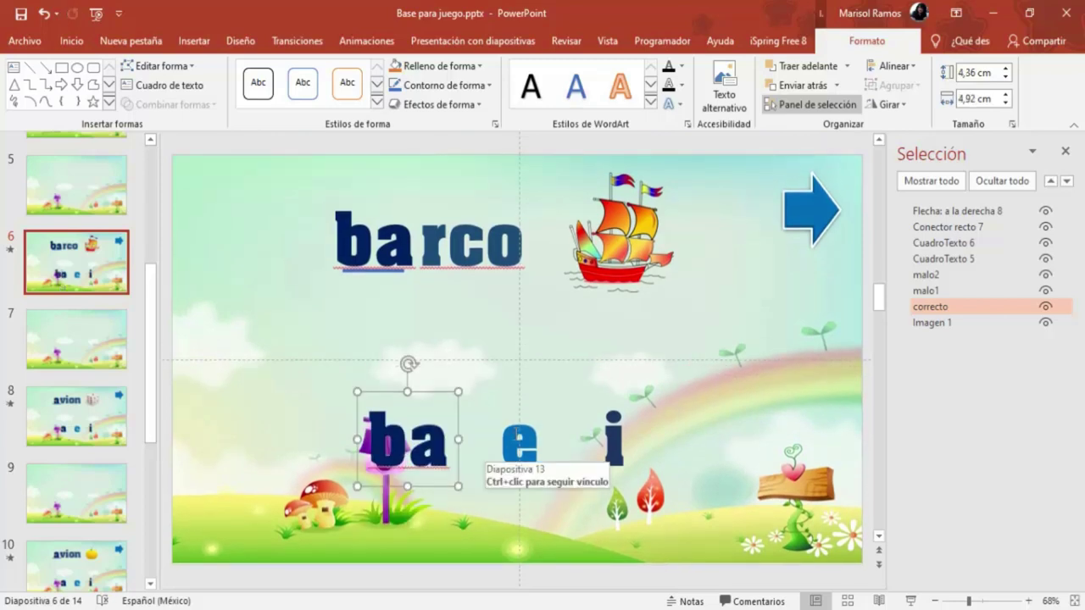
double_click(519, 434)
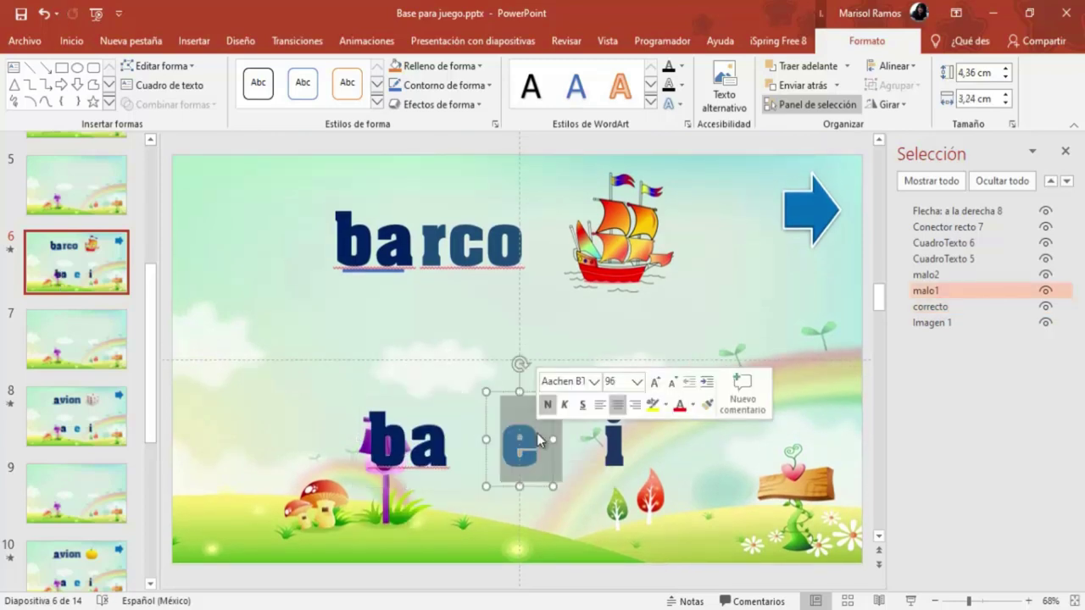
text(b)
key(Return)
text(e)
key(Left)
key(BackSpace)
Make the third choice bi on one line and space ba, be, bi evenly
click(609, 444)
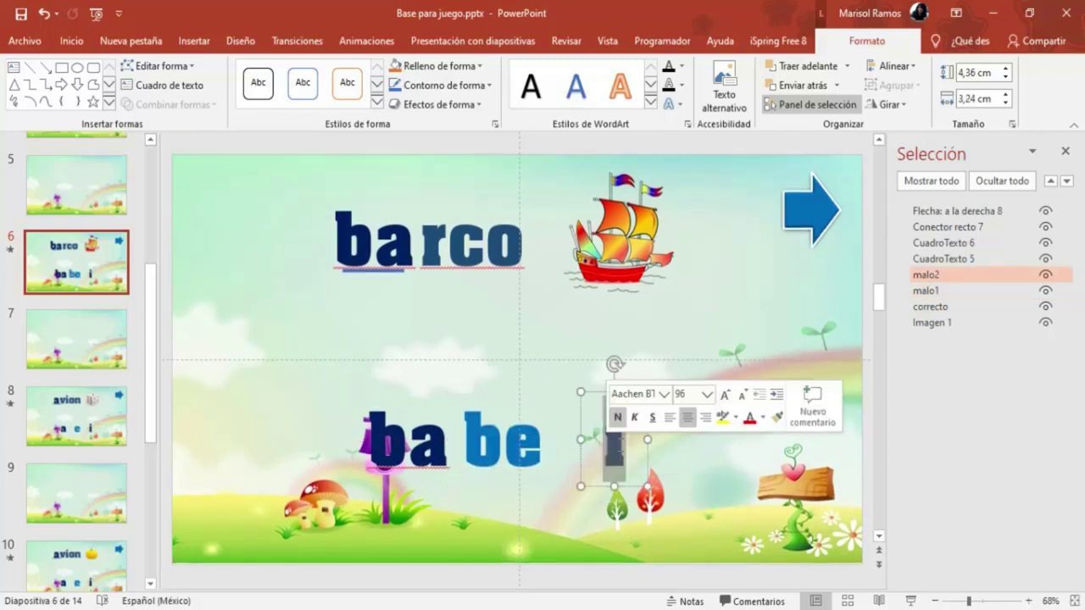
text(b)
key(Return)
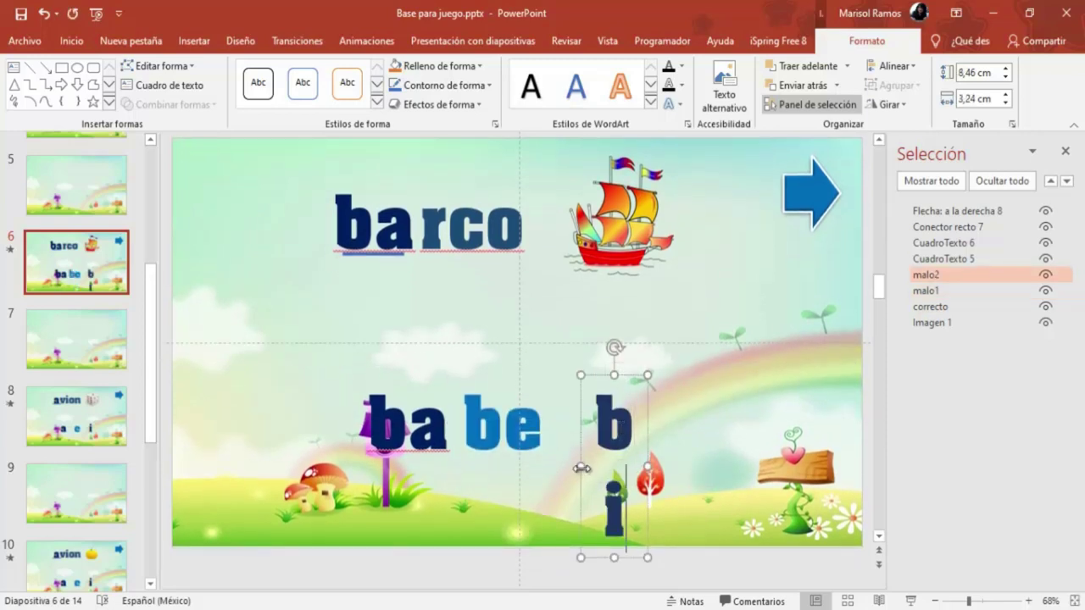
drag(581, 467, 566, 466)
click(690, 423)
click(647, 423)
drag(644, 413, 663, 413)
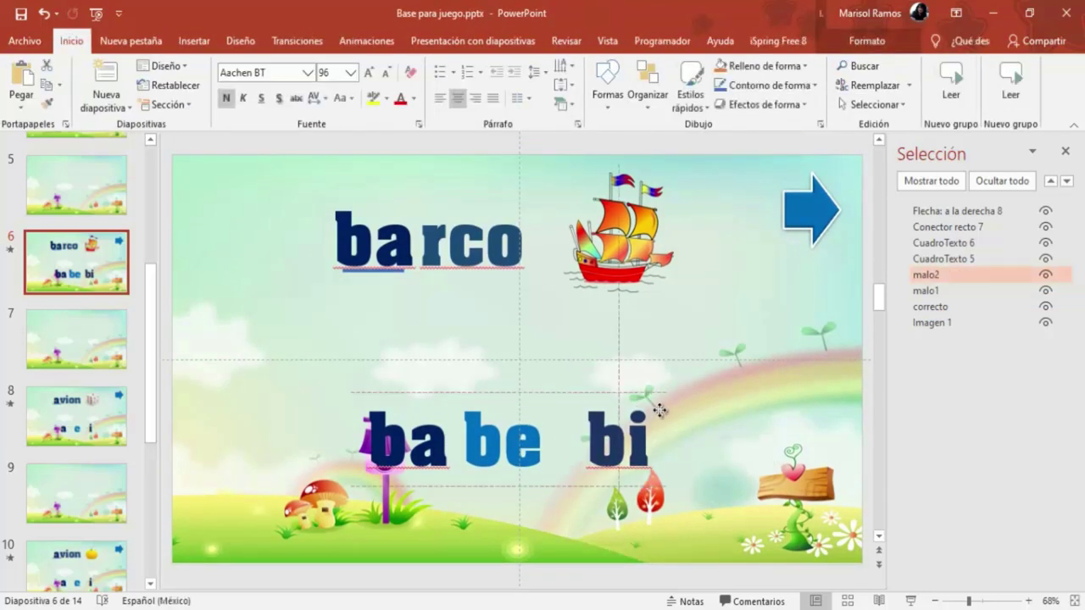
click(551, 414)
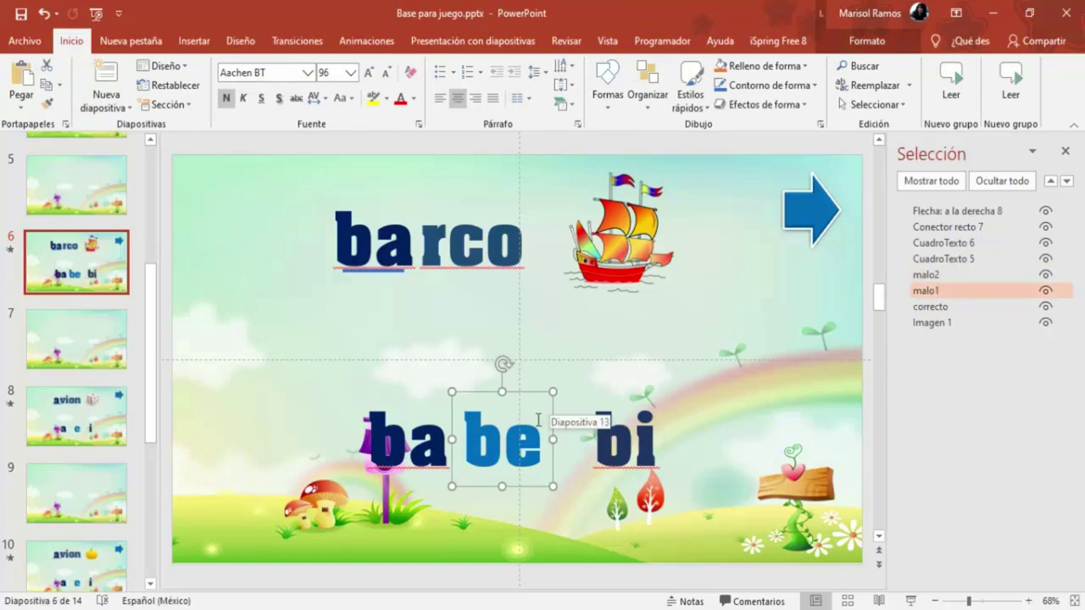
click(542, 407)
drag(535, 390, 543, 391)
scroll(110, 480, down, 3)
Look at slide 11, then return to slide 6
scroll(110, 480, down, 2)
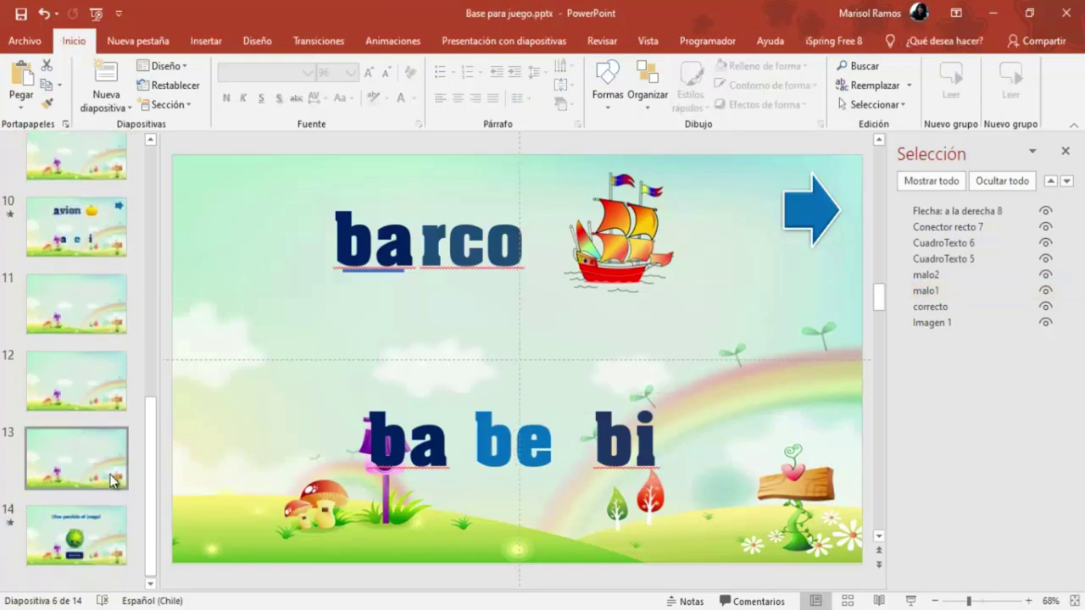
click(91, 508)
click(95, 326)
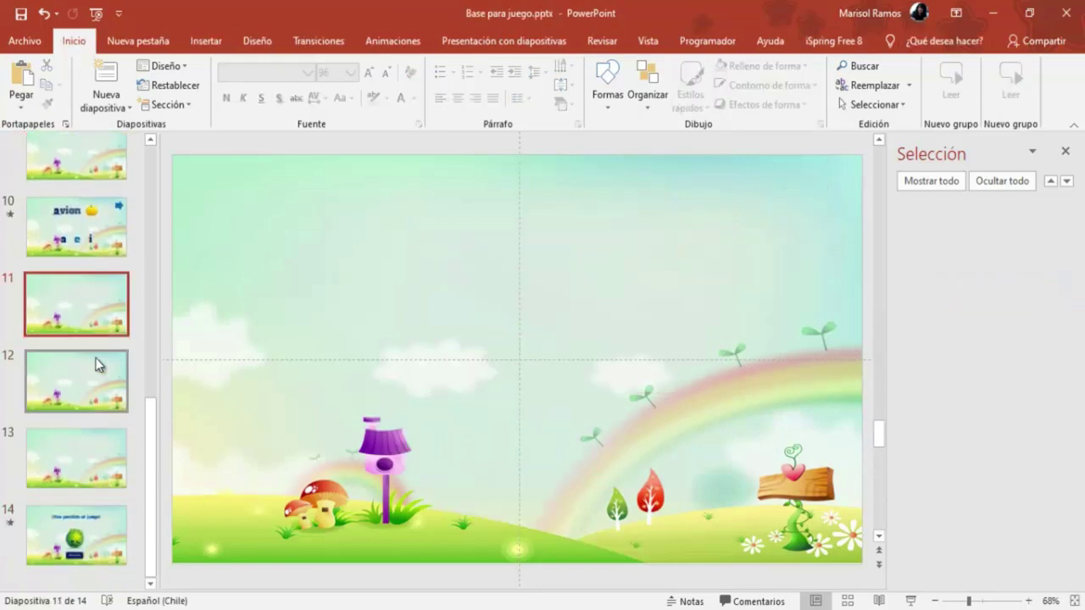
scroll(96, 358, up, 3)
scroll(96, 357, up, 2)
scroll(96, 358, up, 2)
click(61, 369)
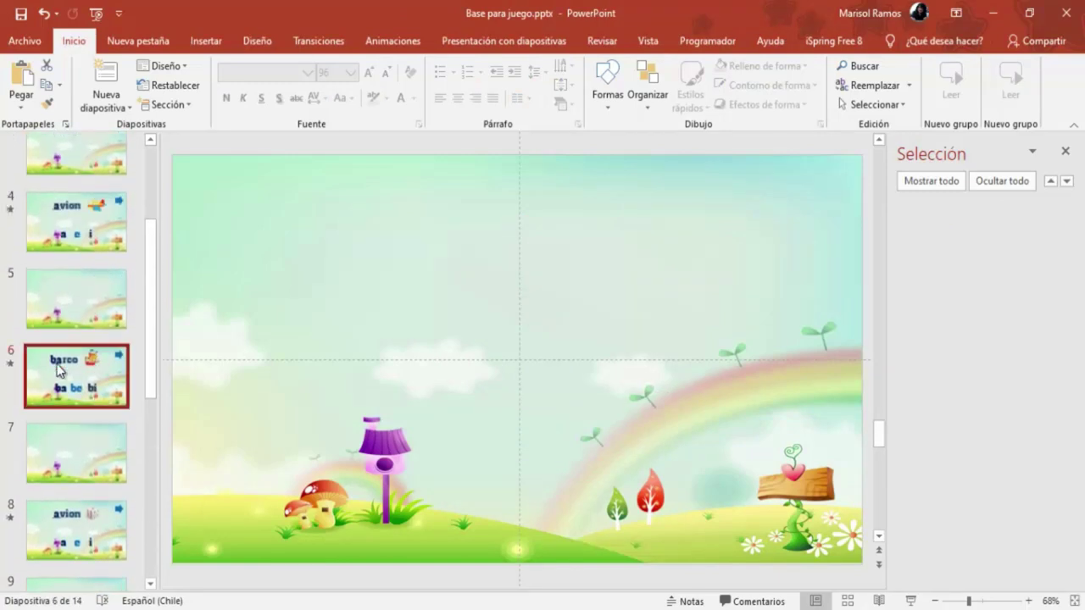
Swap ba and be so the choices read be, ba, bi
click(458, 411)
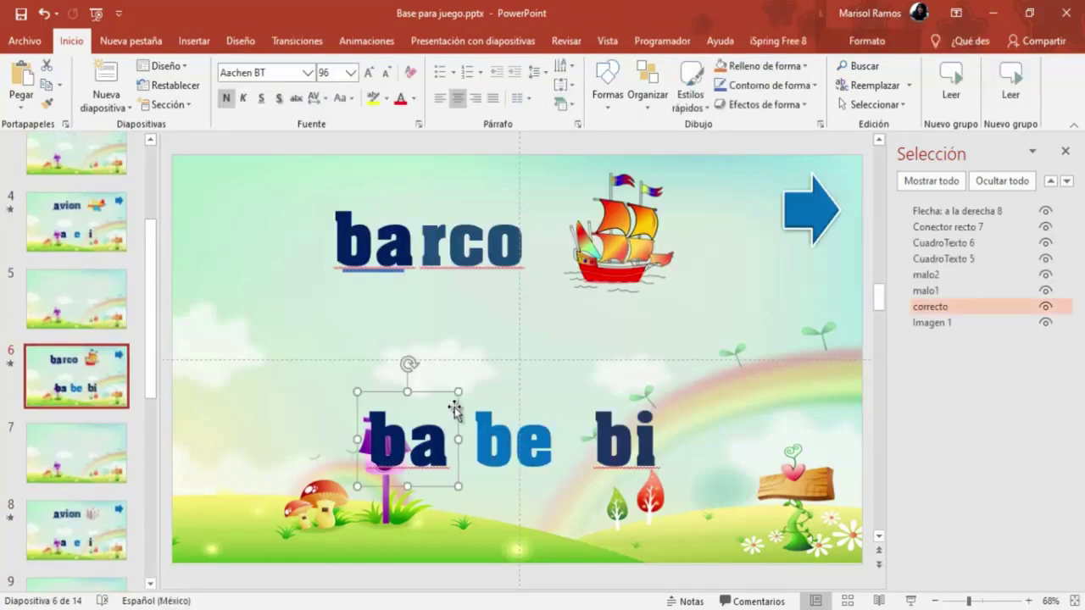
drag(452, 393, 547, 490)
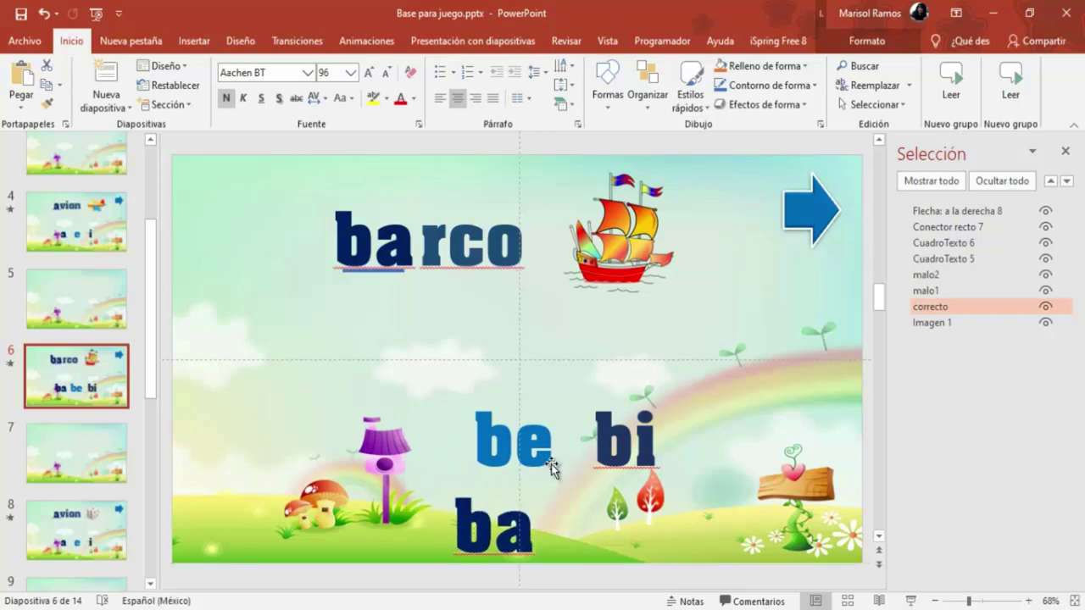
drag(557, 402, 450, 402)
drag(549, 455, 560, 380)
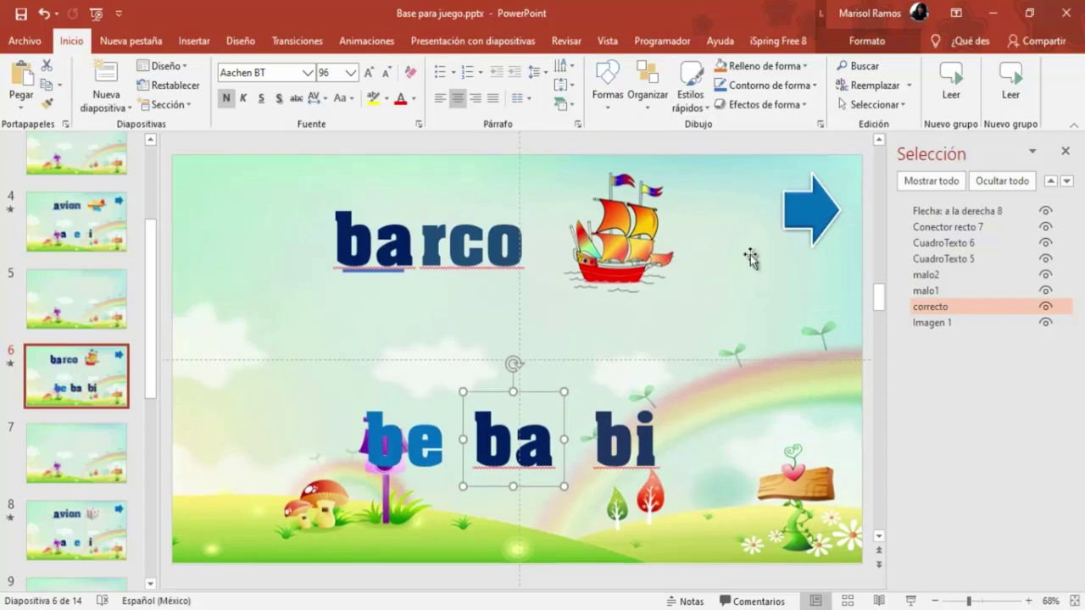
click(866, 41)
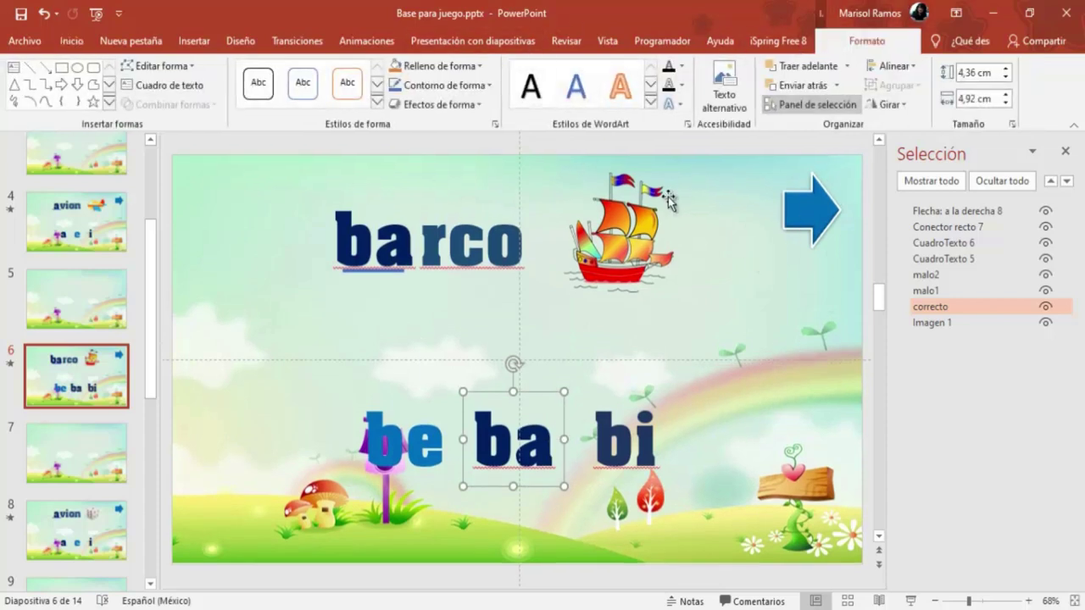
Fill ba green and be dark navy, then start the slide show from slide 6
click(681, 66)
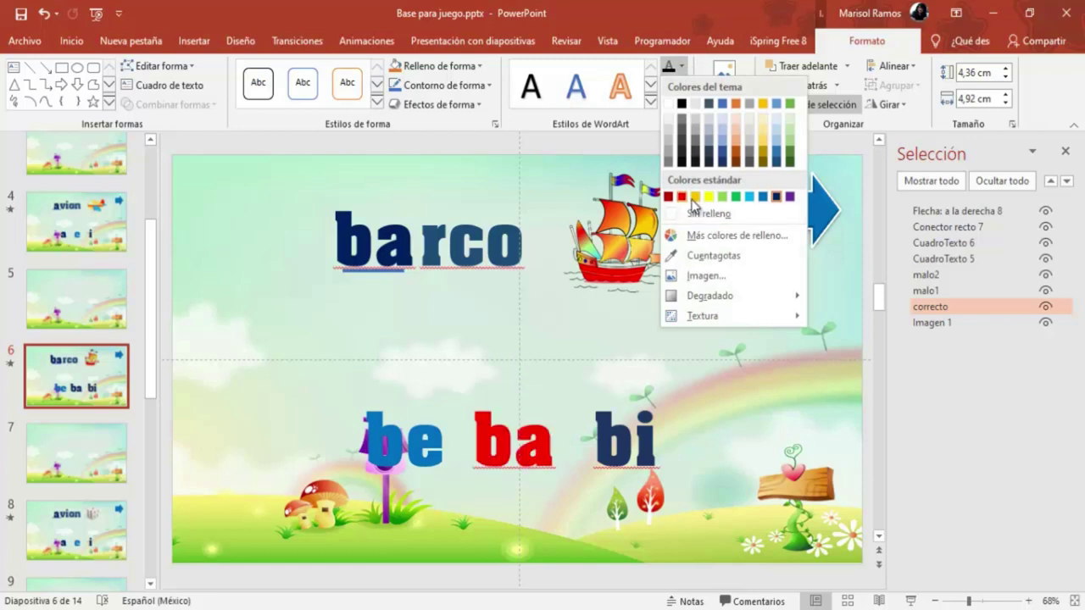
click(736, 199)
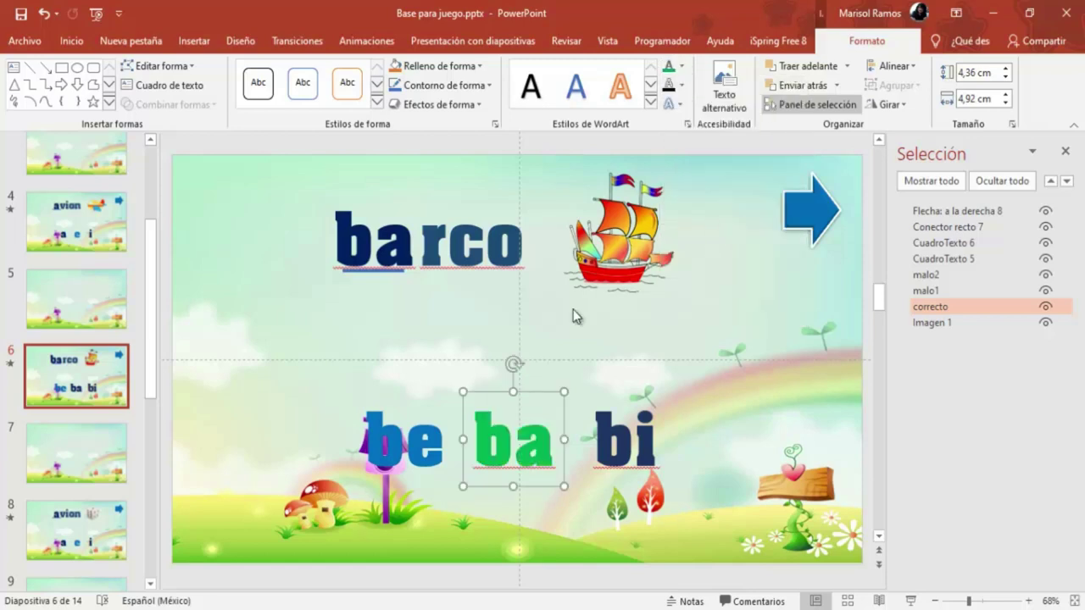
click(423, 393)
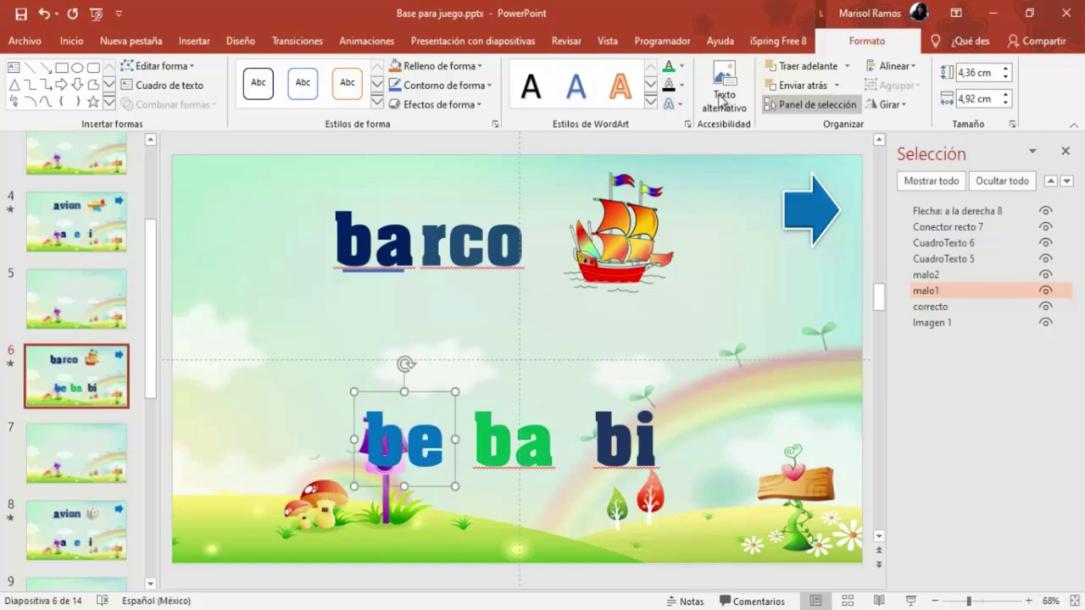
click(683, 73)
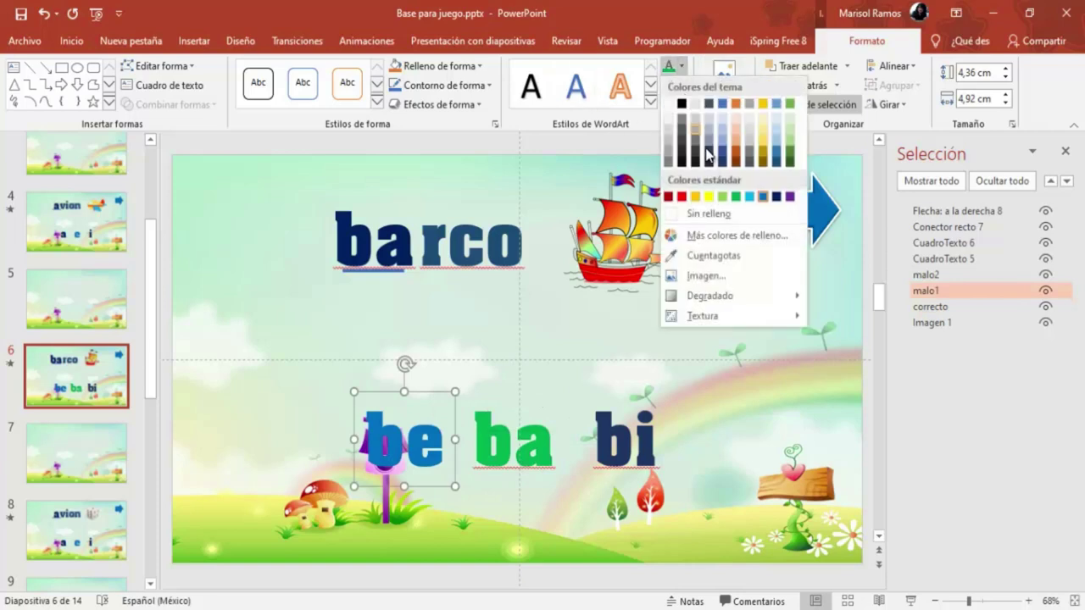
click(779, 198)
click(722, 448)
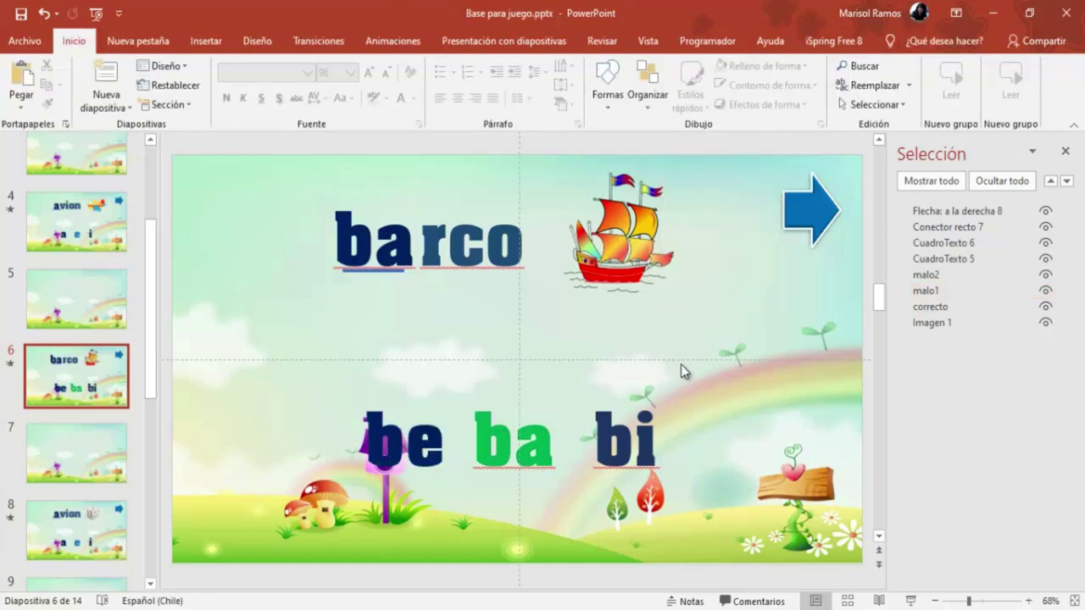
click(910, 600)
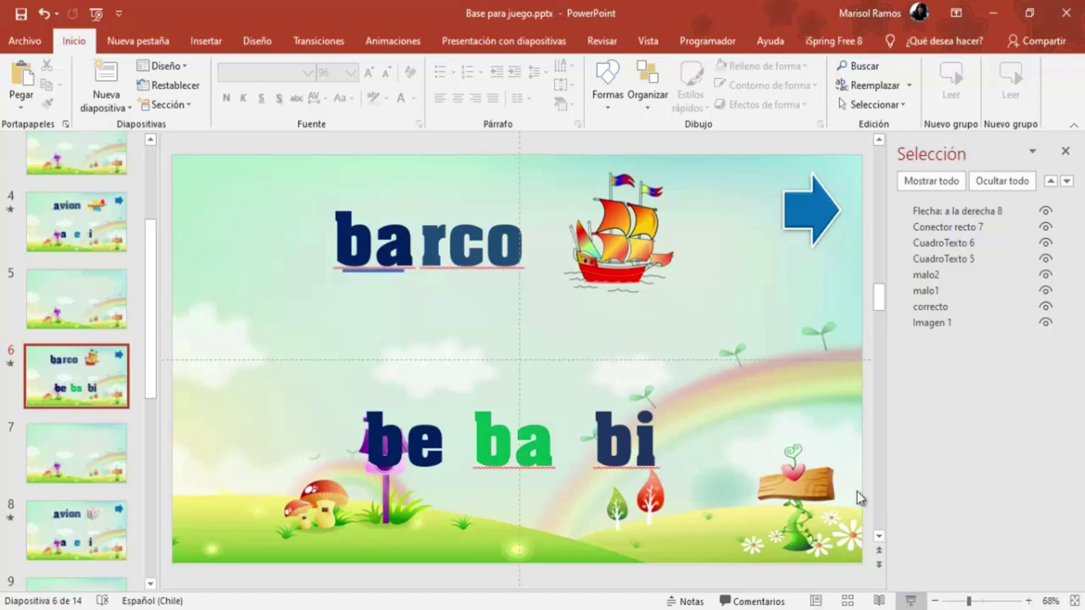
Choose ba in the slide show to complete 'barco', end the show, and select slide 6's blue arrow
click(496, 444)
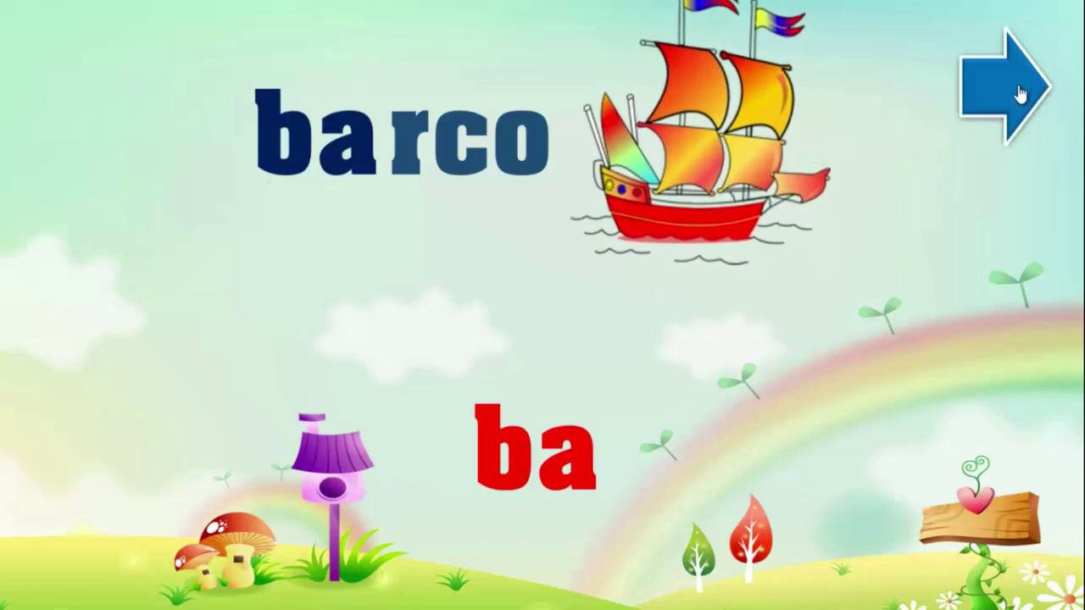
key(Escape)
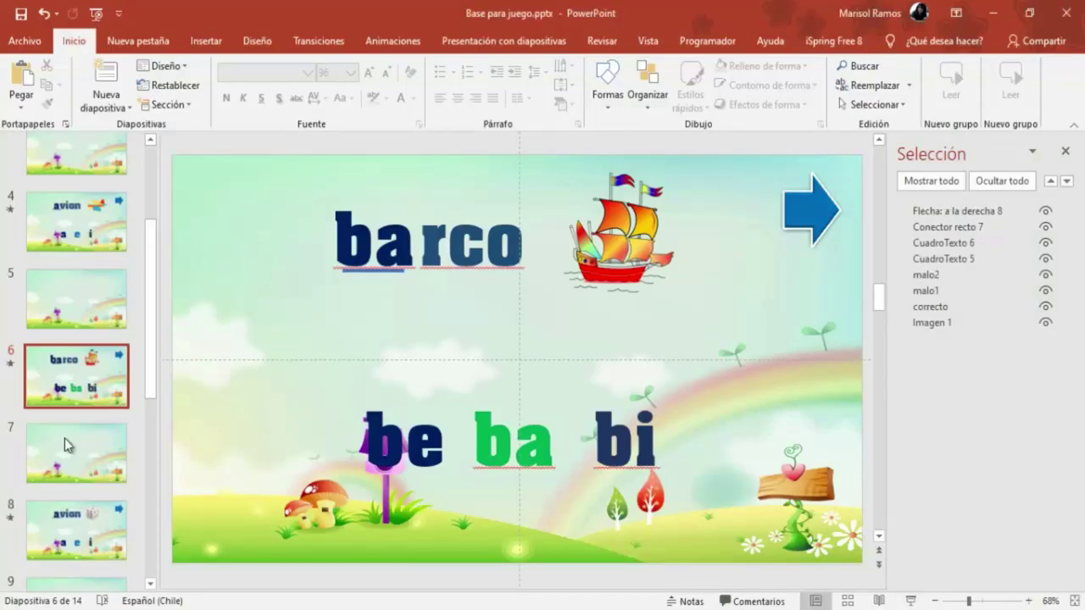
click(803, 208)
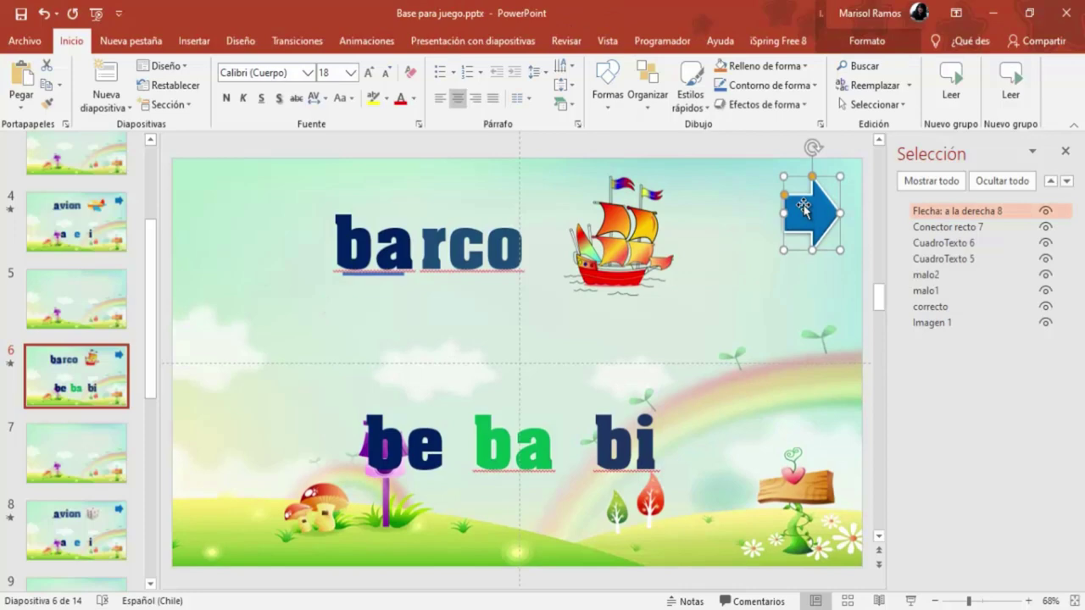
Link slide 6's blue arrow to slide 7 through Insertar > Acción, then start the slide show
click(194, 40)
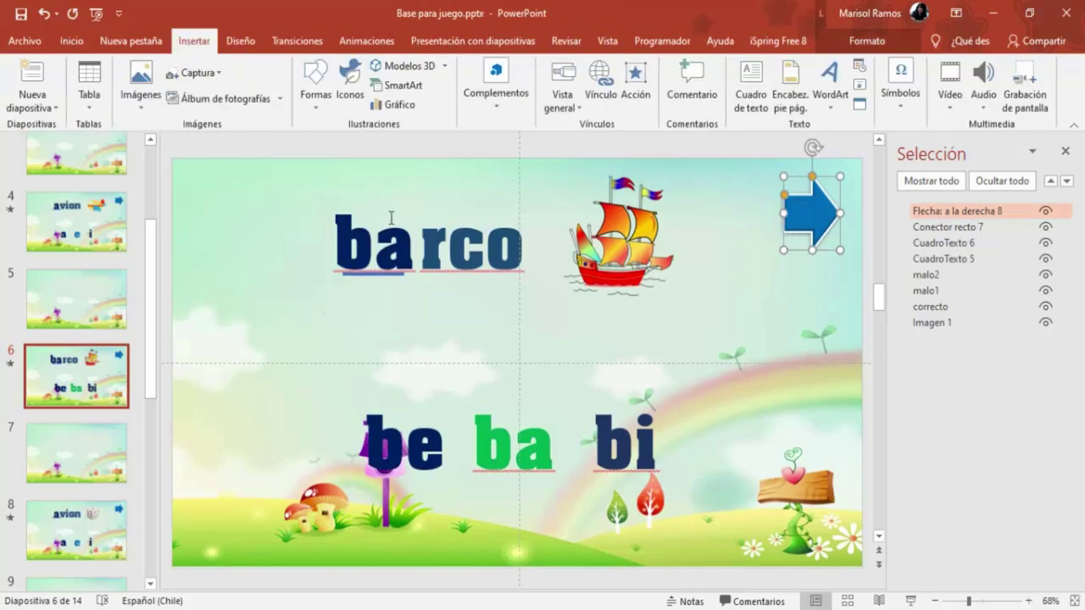
click(636, 83)
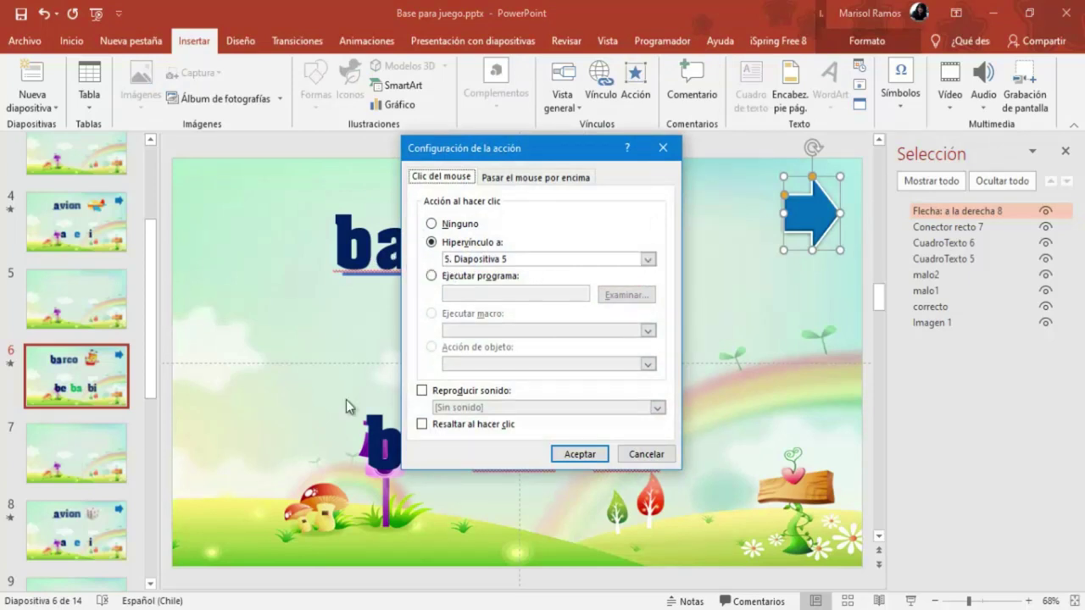
click(649, 259)
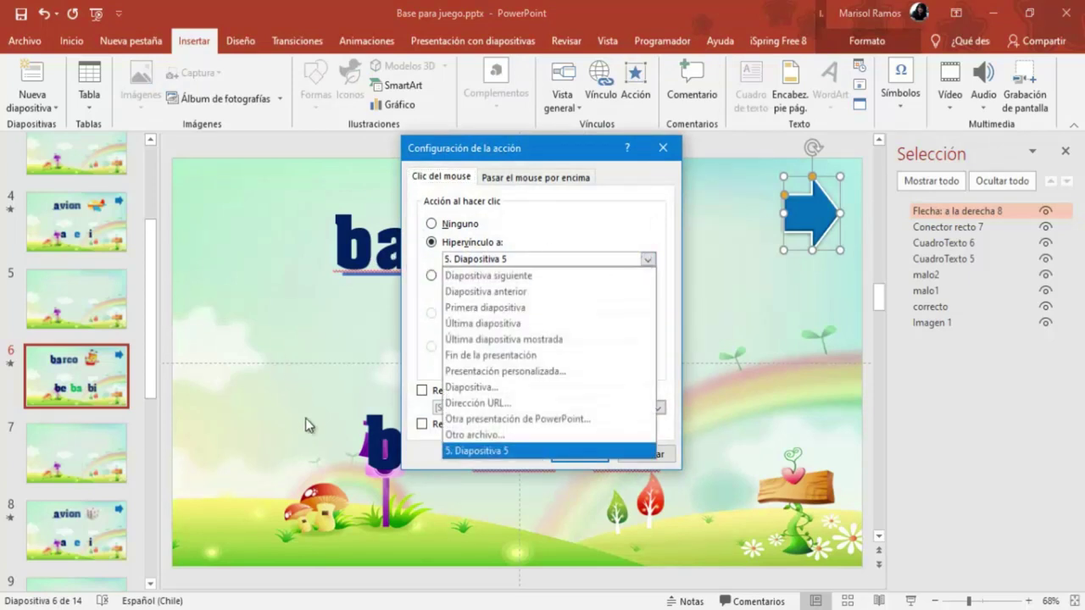
click(455, 389)
click(405, 300)
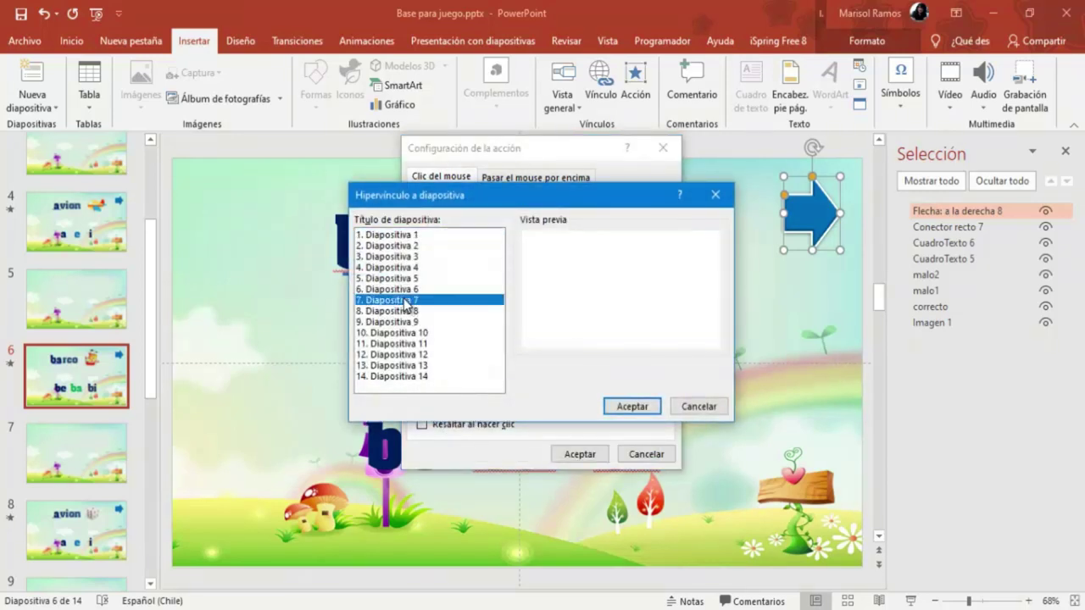
click(632, 406)
click(591, 454)
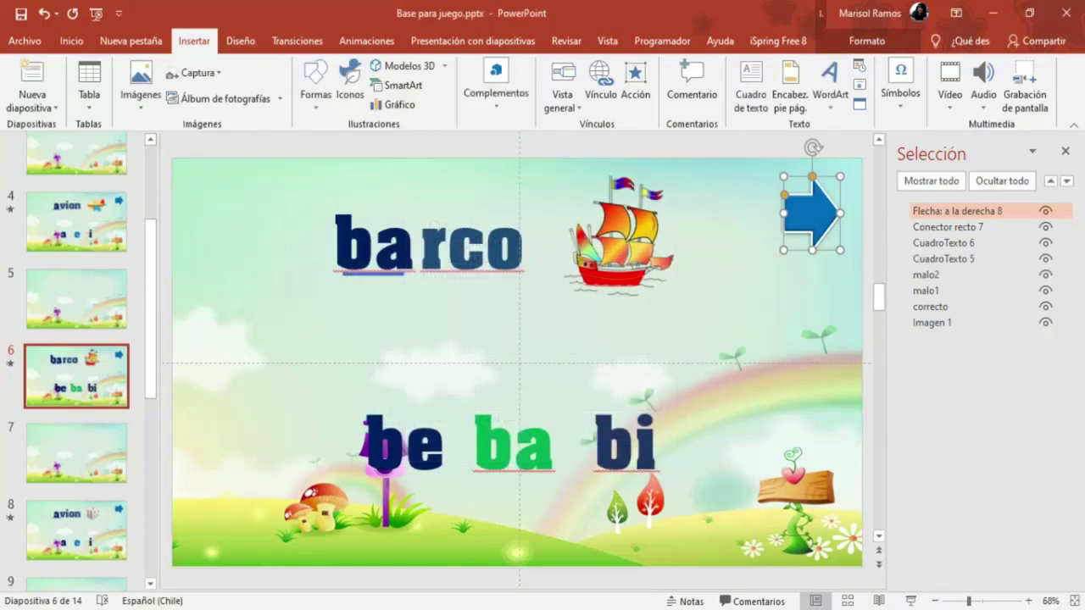
click(910, 600)
Confirm ba completes 'barco' and the arrow reaches the vion slide, then reselect slide 6's ship picture
click(481, 433)
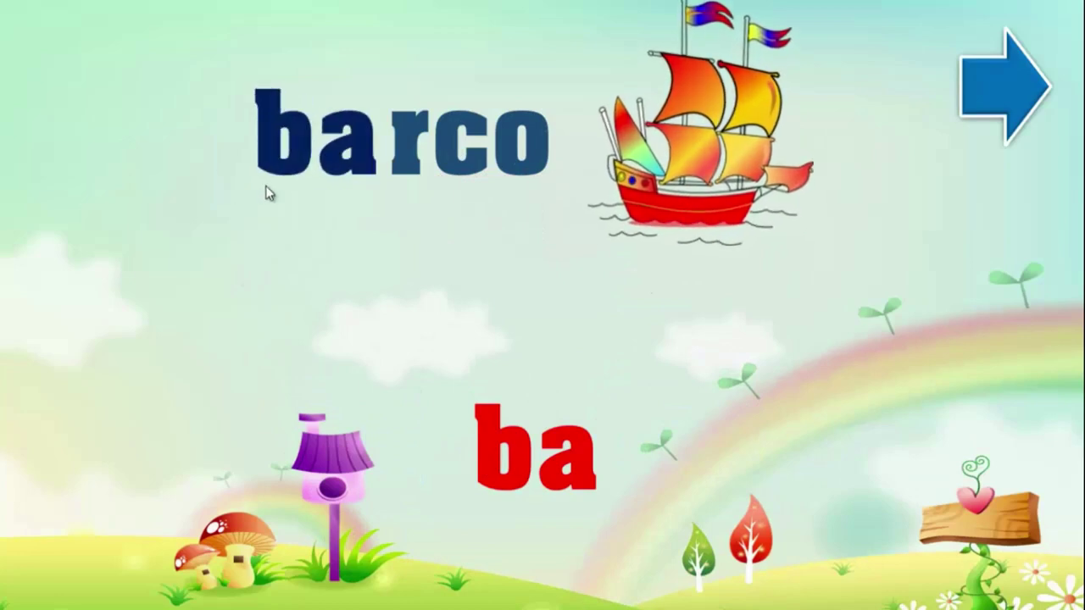
click(972, 105)
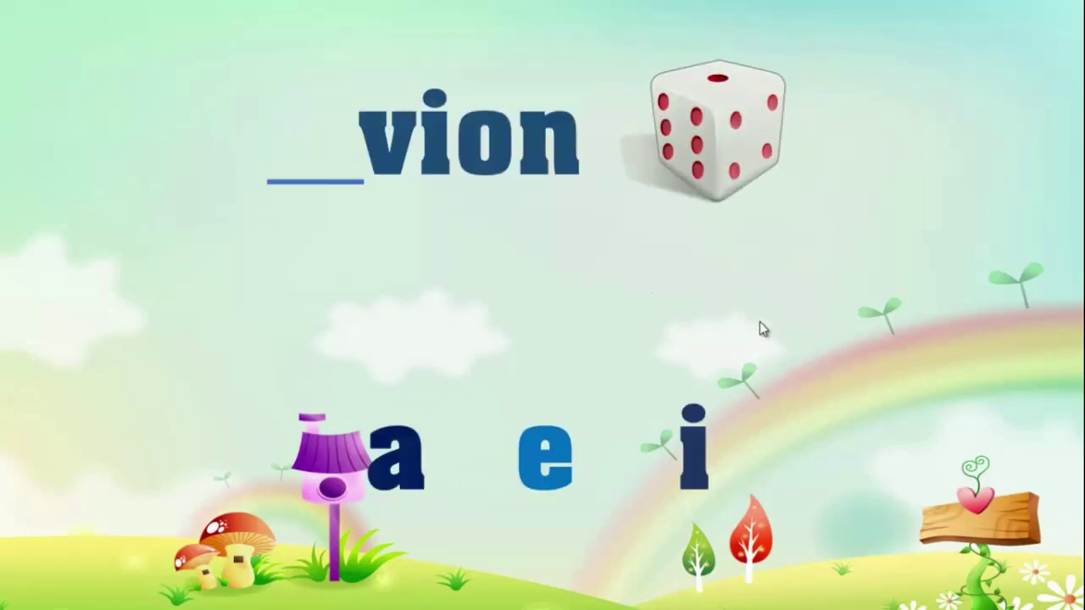
key(Escape)
click(27, 388)
click(587, 262)
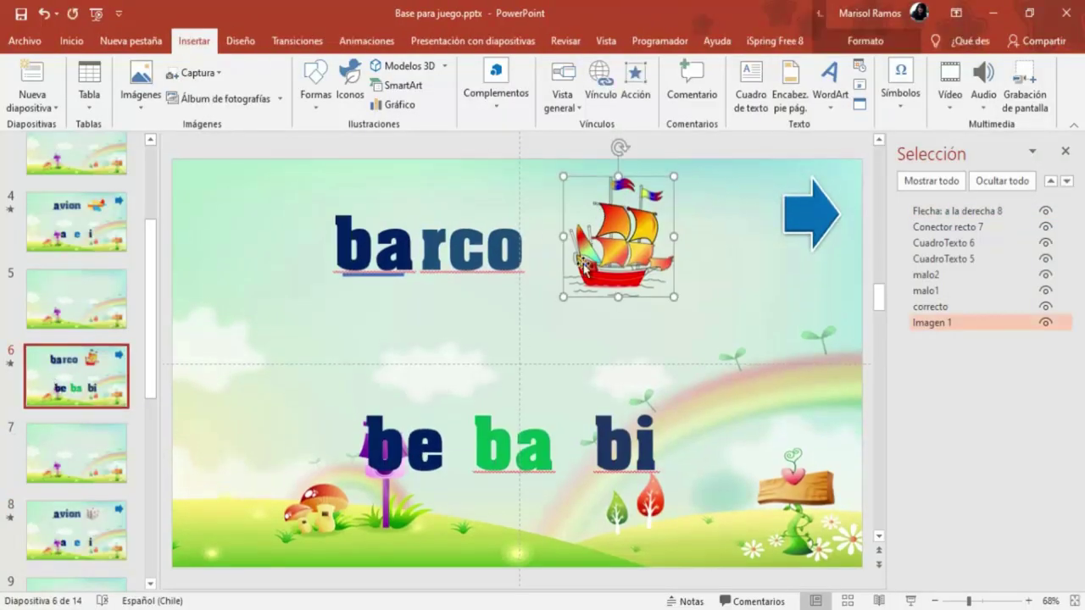
Nudge the ship slightly left and down, then rerun the show checking ba and the arrow to vion
drag(594, 250, 582, 259)
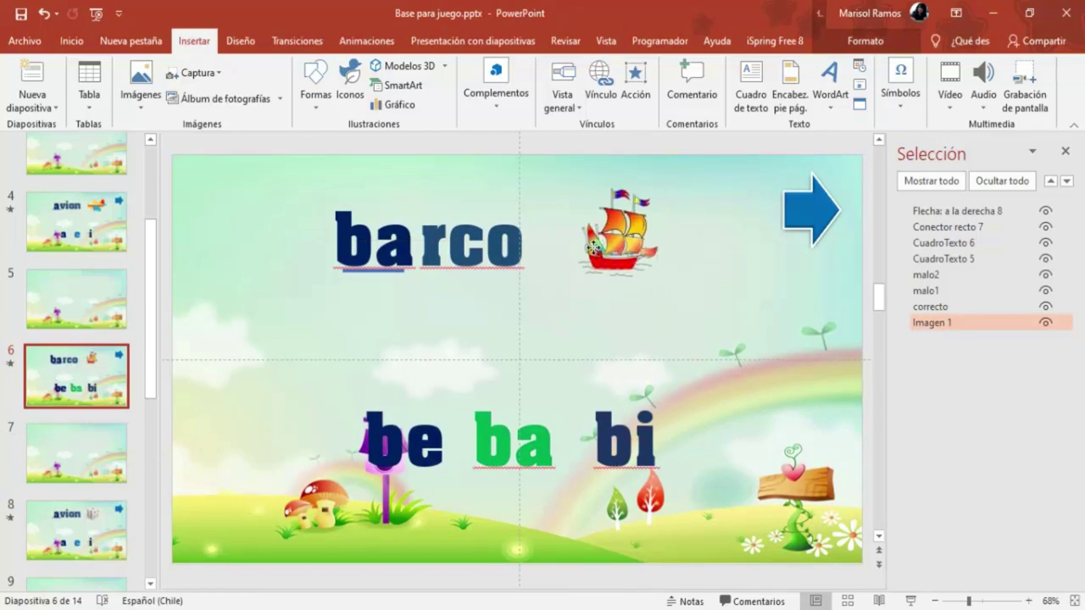
click(911, 600)
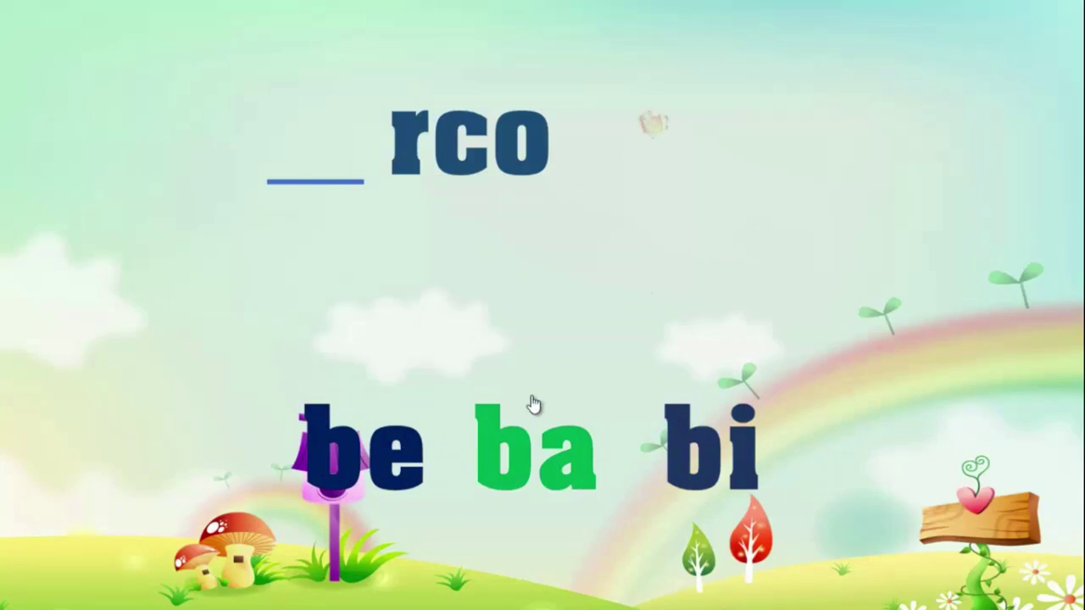
click(528, 479)
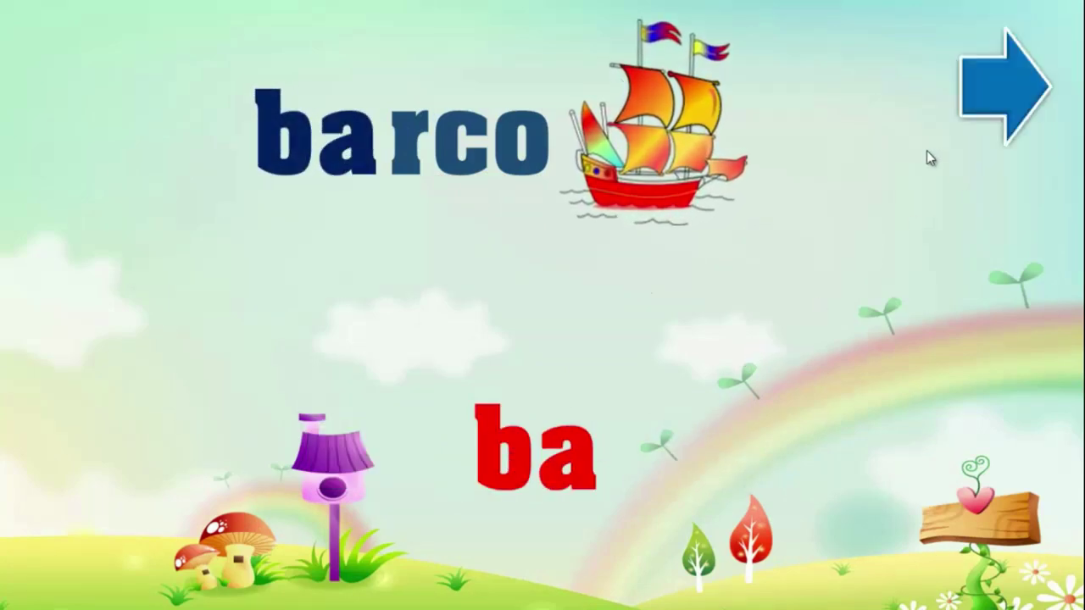
click(990, 100)
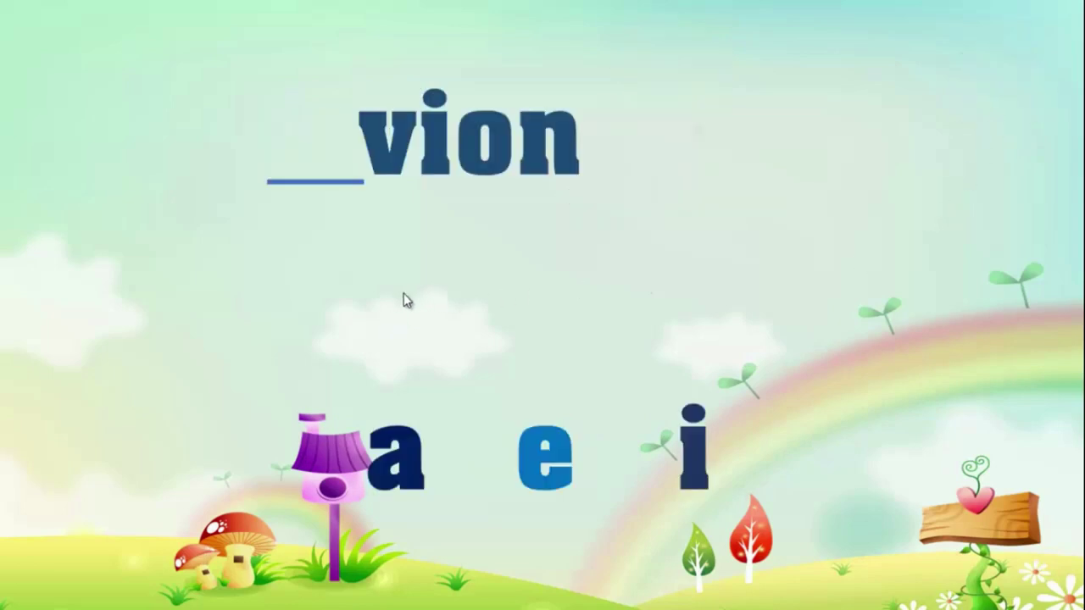
key(Escape)
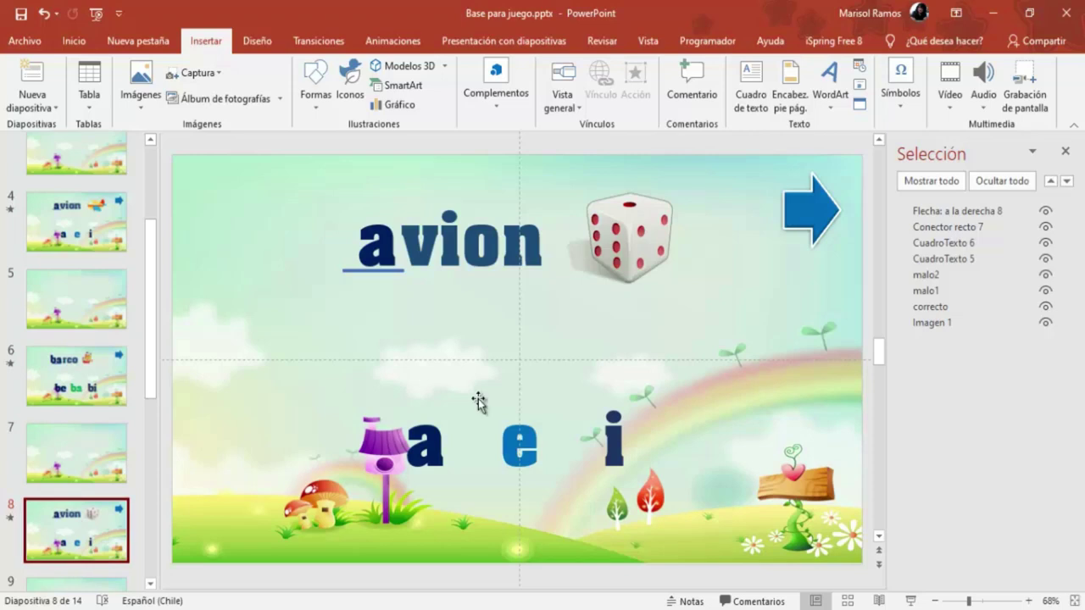
Change the small 'a' text box to 'da' and widen it to fit one line
click(394, 257)
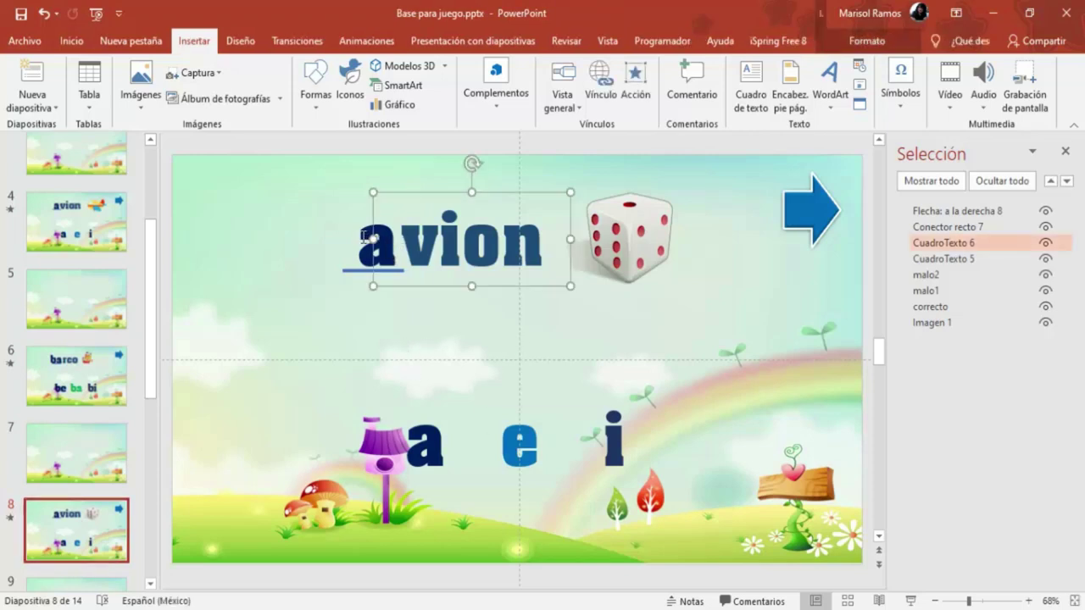
click(362, 236)
double_click(378, 238)
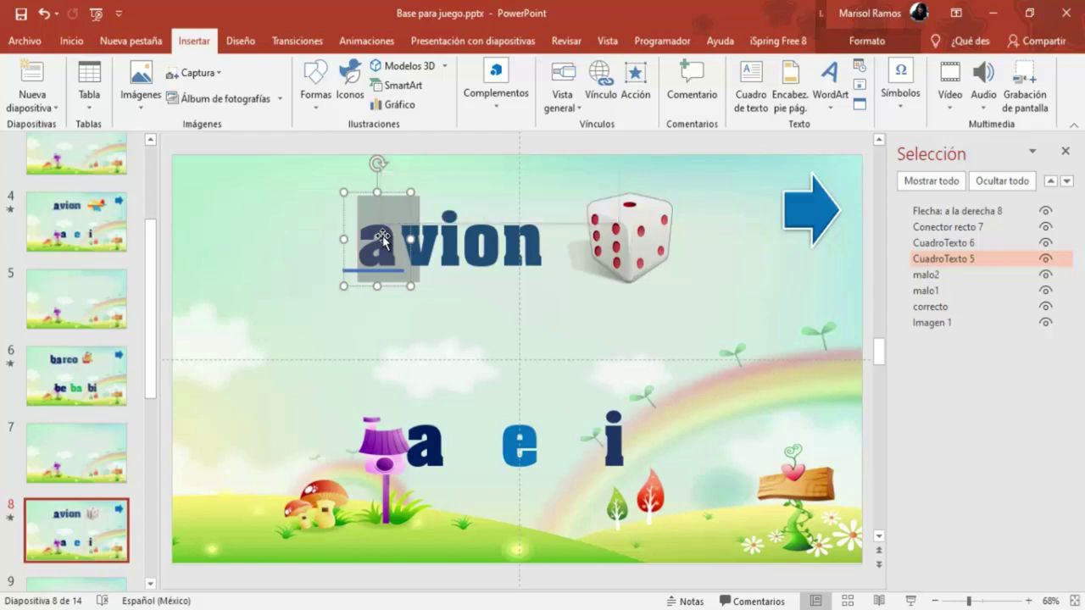
text(d )
text(a)
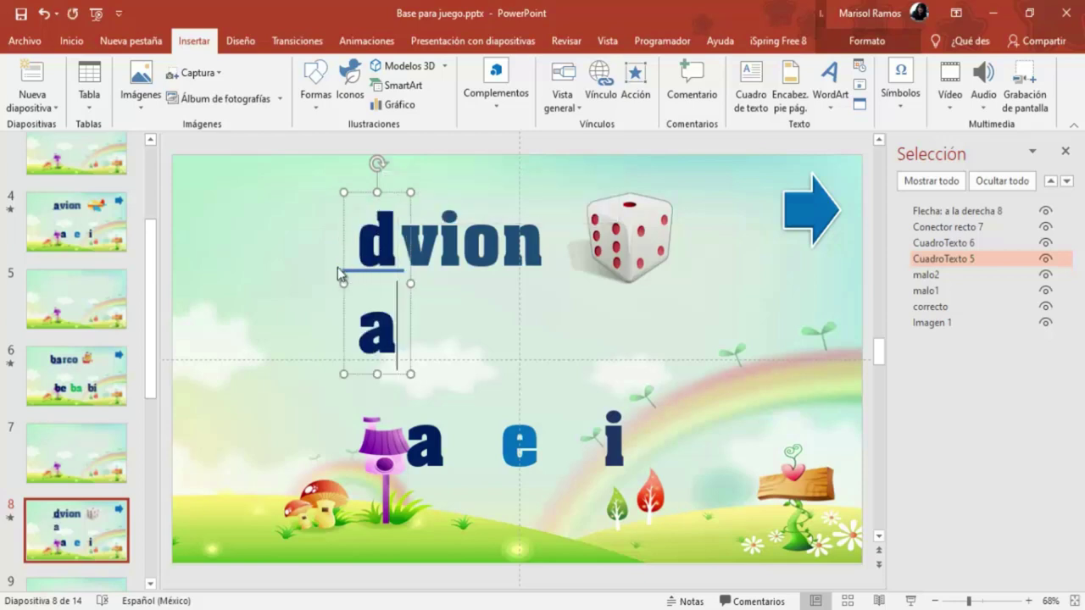
drag(346, 284, 317, 280)
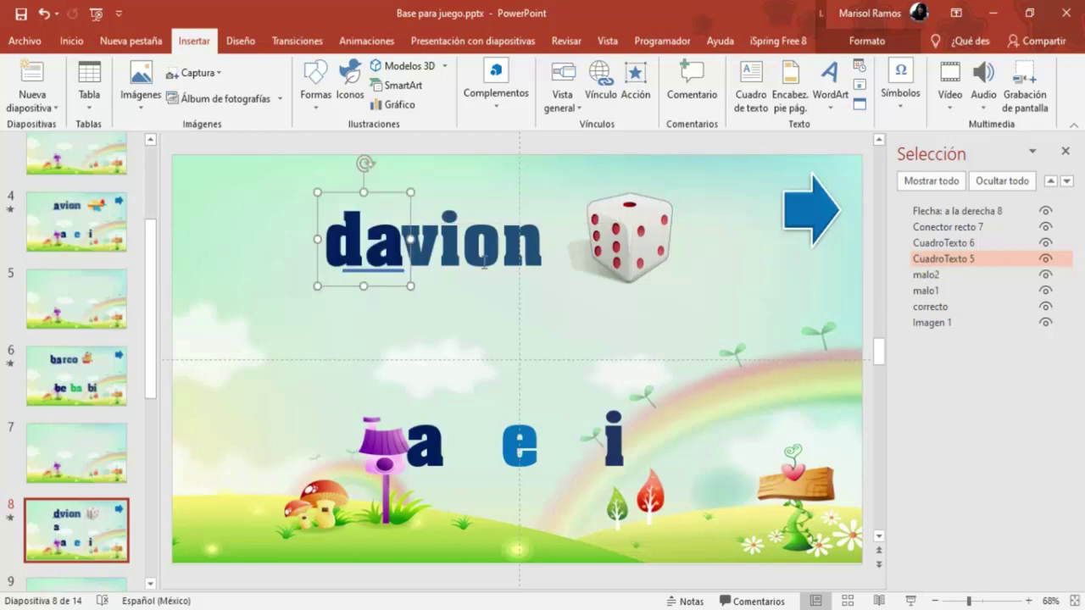
Replace 'vion' with 'do' and move it left beside 'da' to spell 'dado'
click(532, 235)
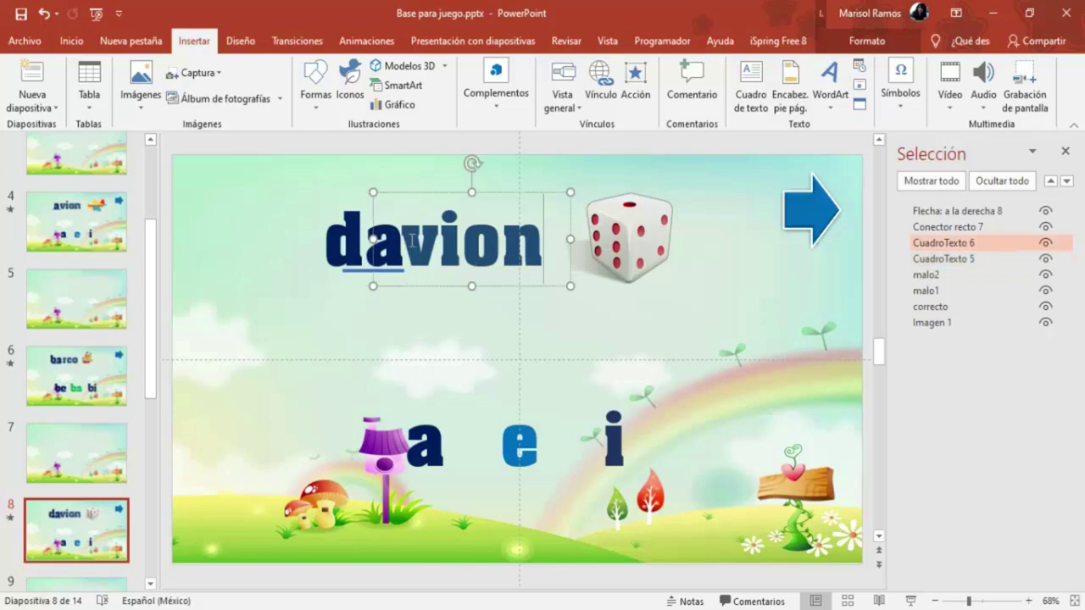
drag(400, 241, 528, 247)
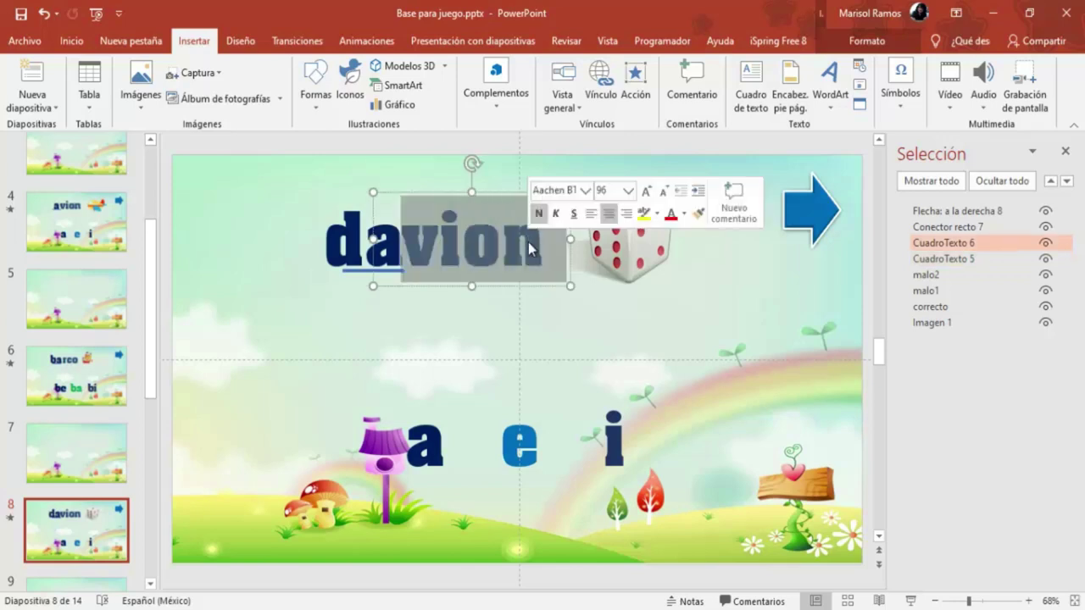
text(da)
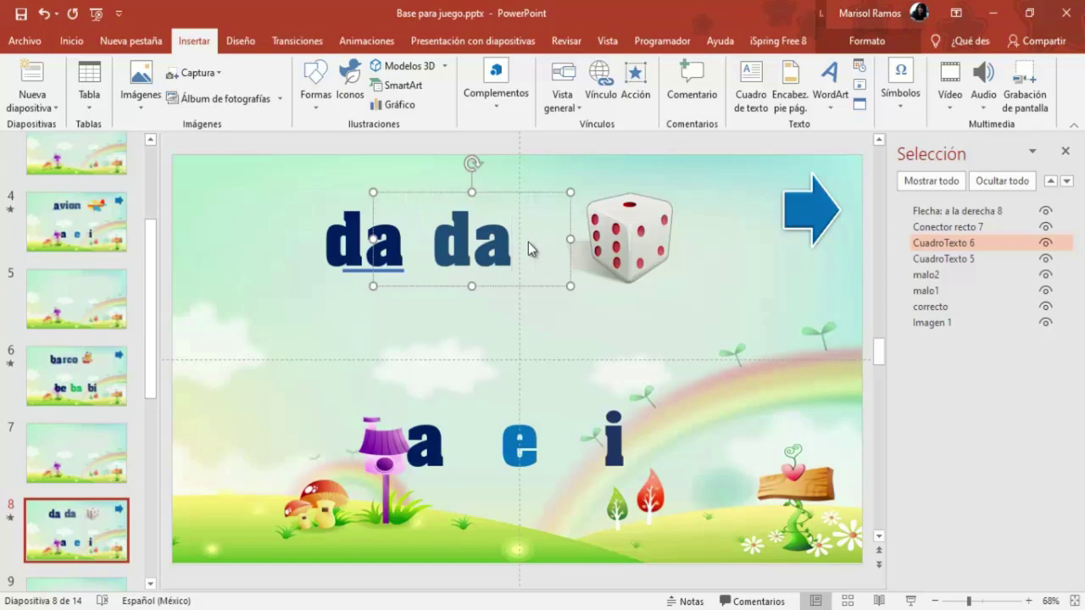
key(BackSpace)
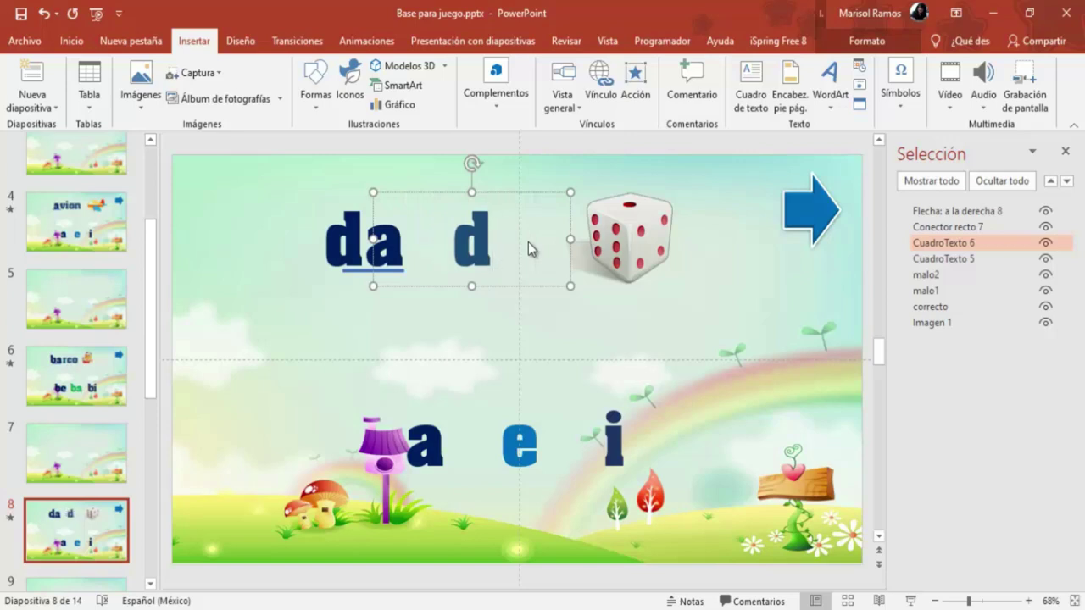
text(o)
drag(541, 192, 519, 193)
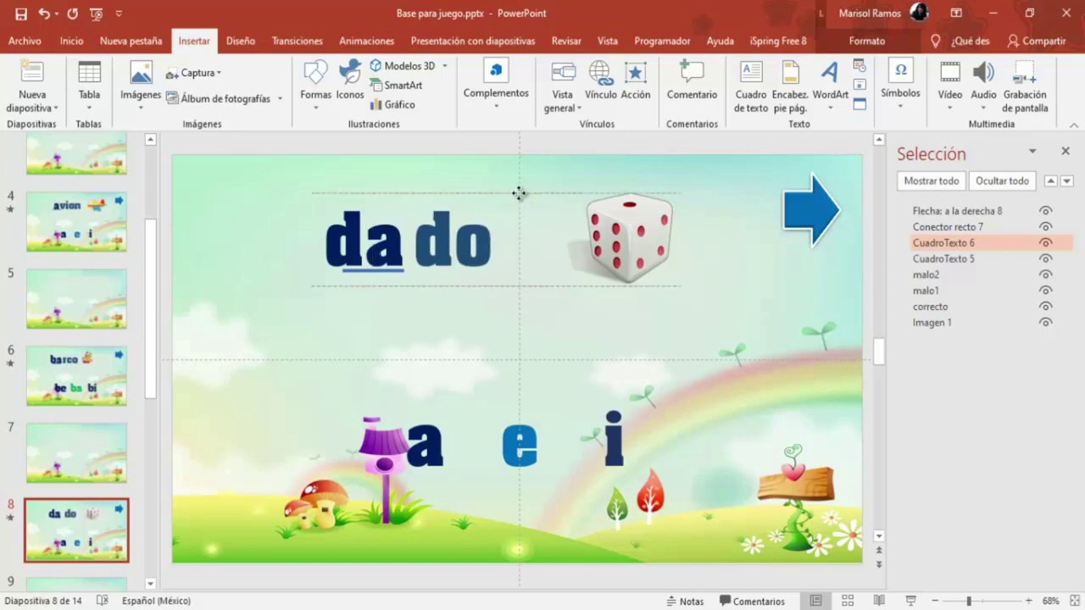
click(577, 354)
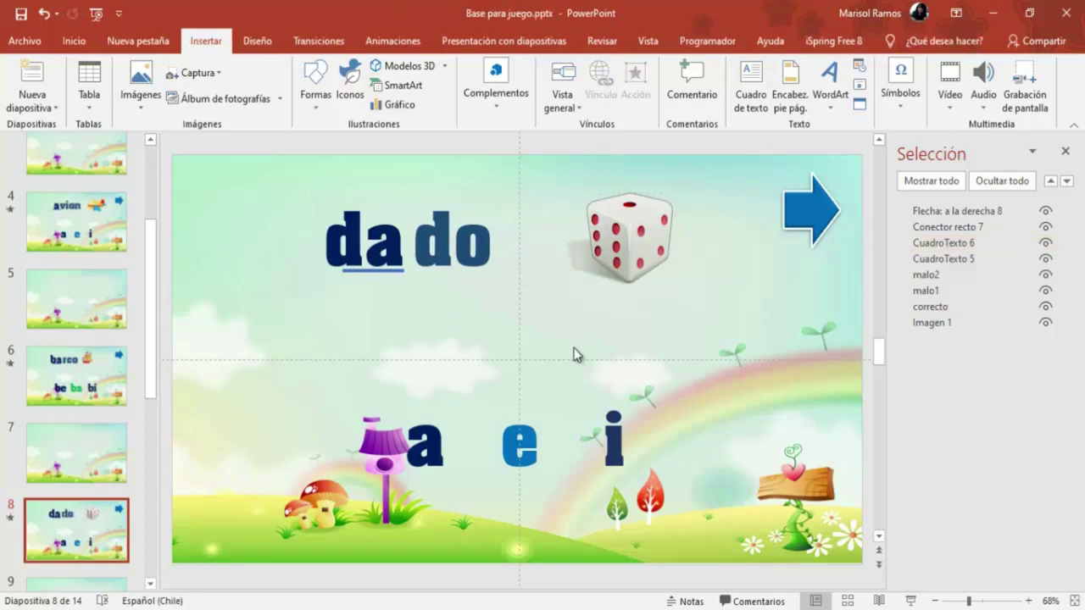
Retype the first two answer choices, a and e, as 'da' and 'do'
click(443, 408)
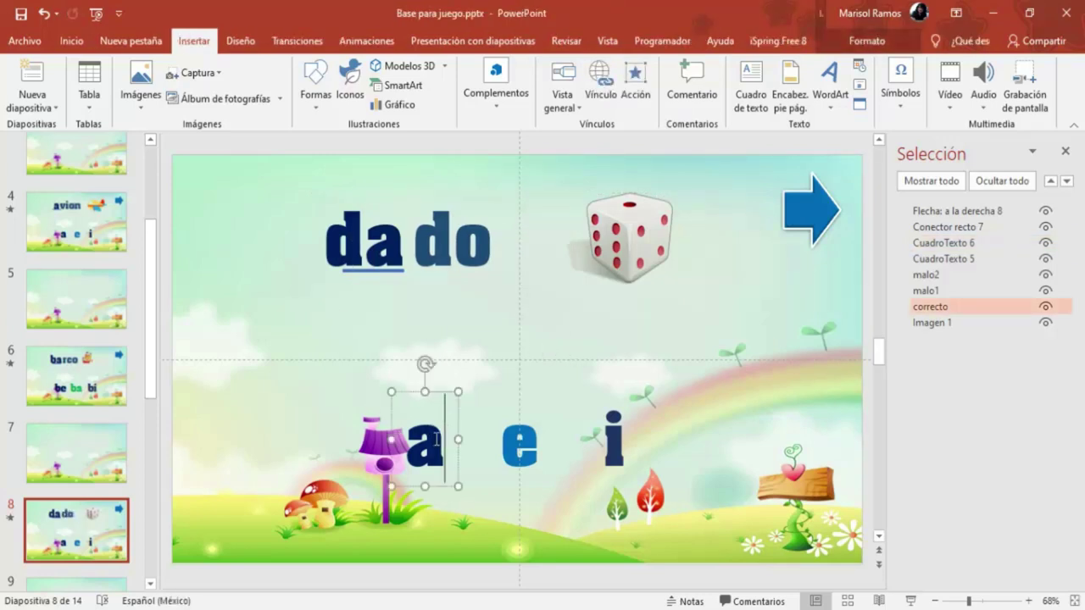
double_click(423, 439)
text(d)
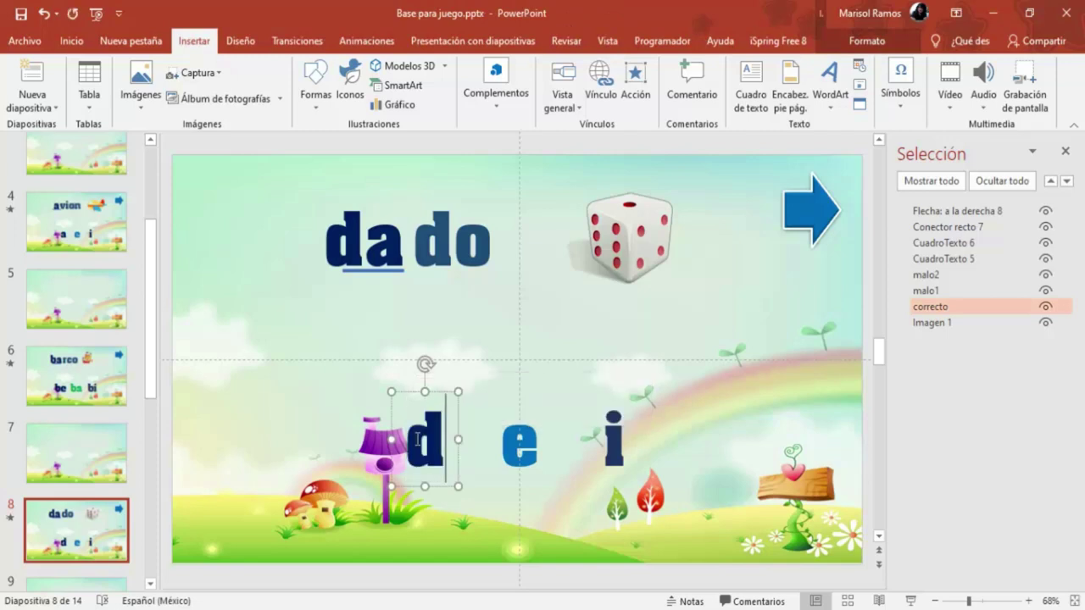
key(Return)
text(a)
key(BackSpace)
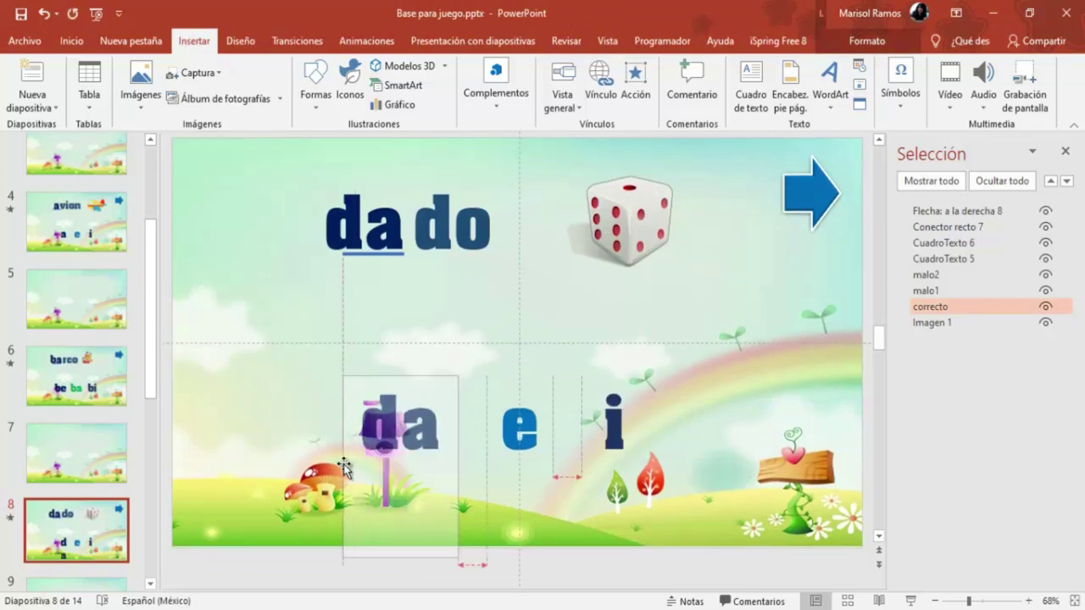
click(518, 437)
double_click(518, 437)
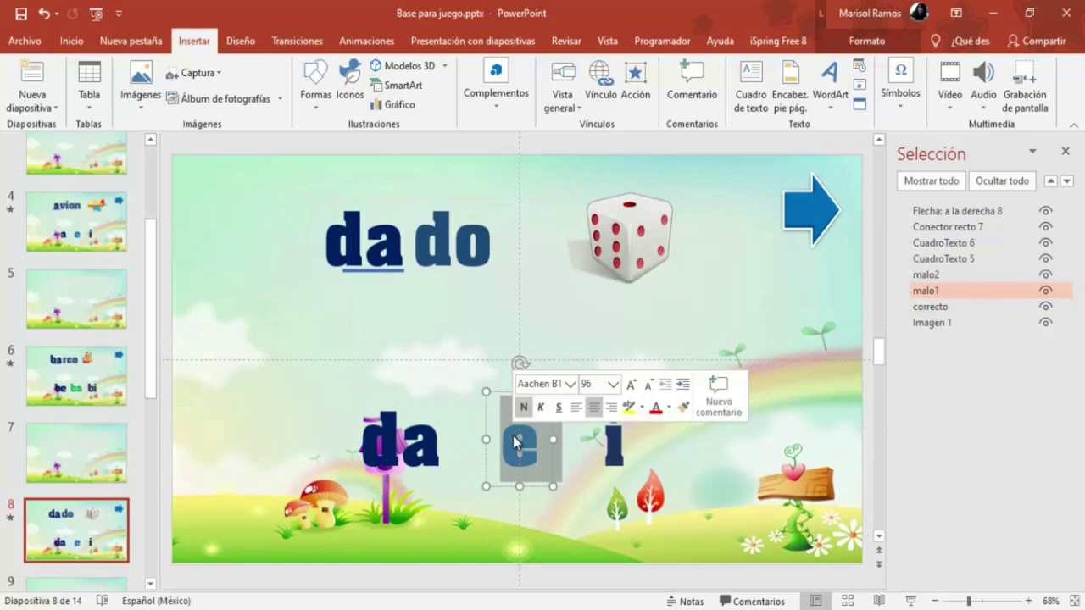
text(d)
key(Return)
text(o)
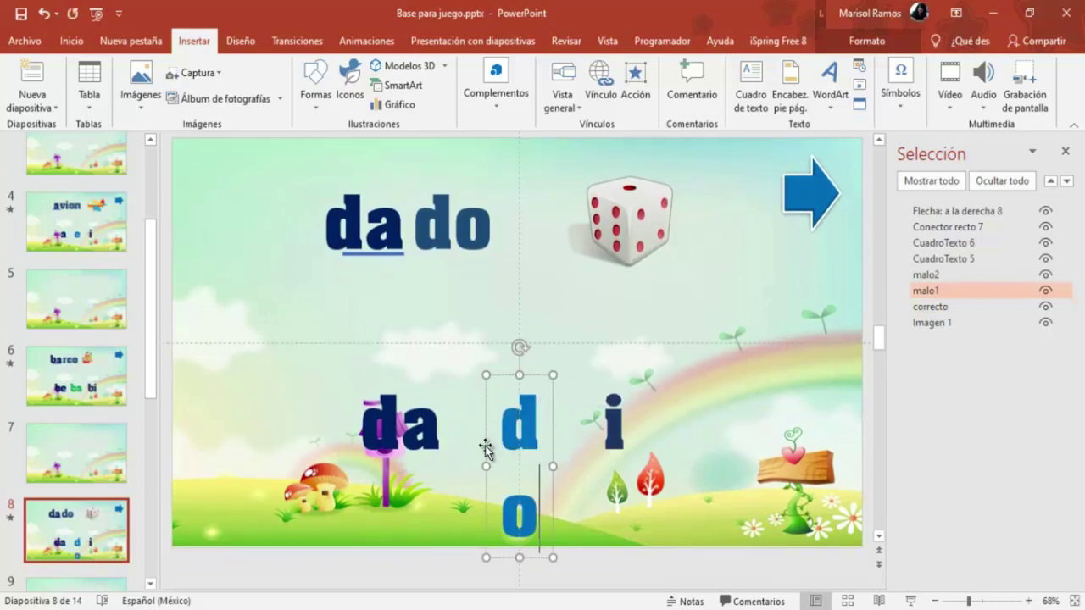
key(Left)
key(BackSpace)
click(658, 443)
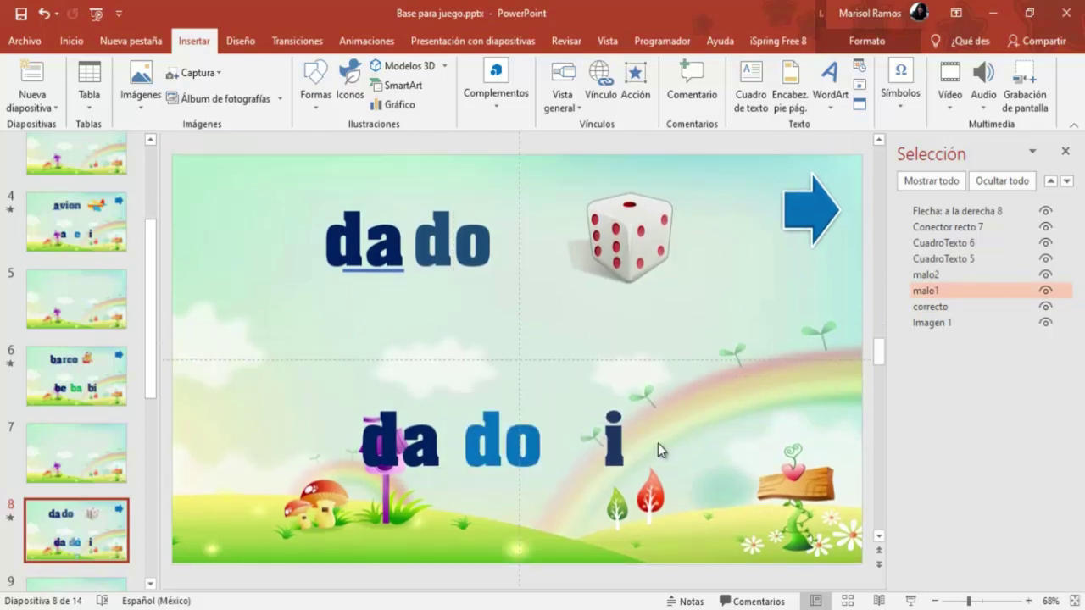
Change the third choice i to 'du' and widen its box to one line
click(637, 437)
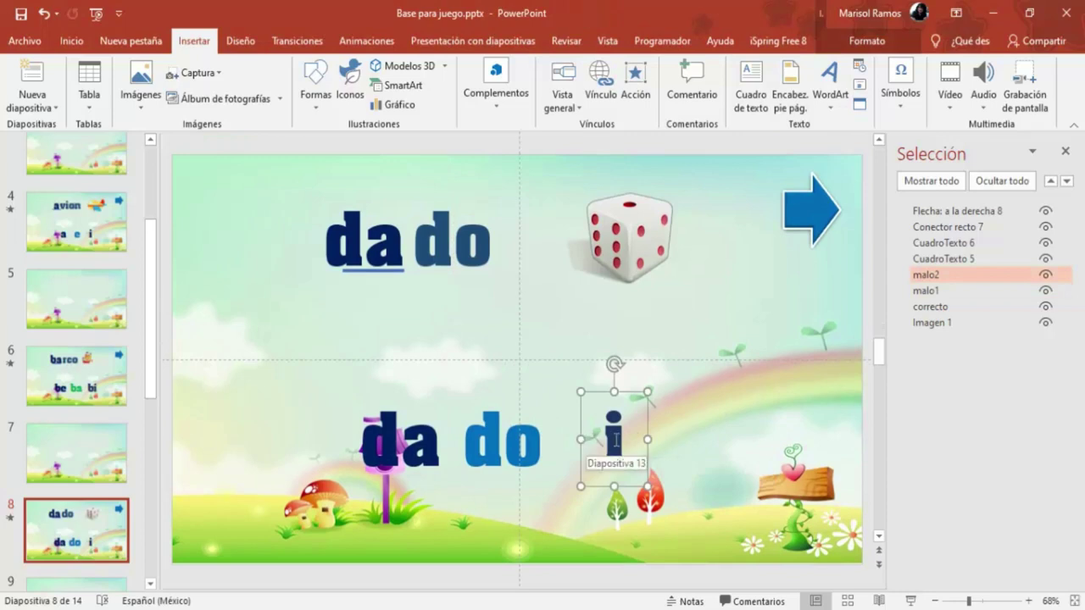
double_click(590, 442)
text(d)
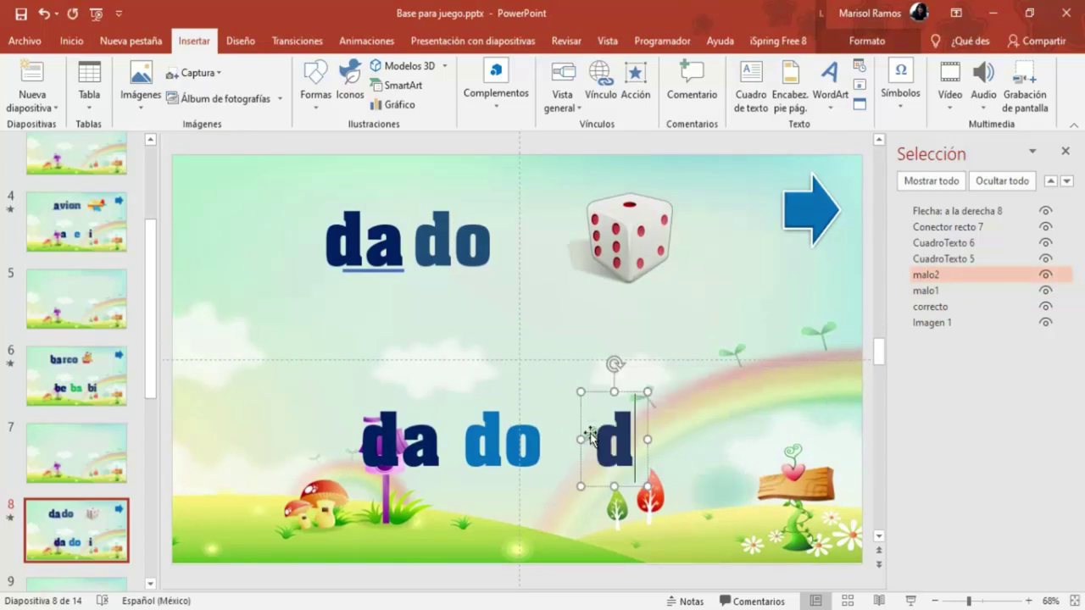
text(u)
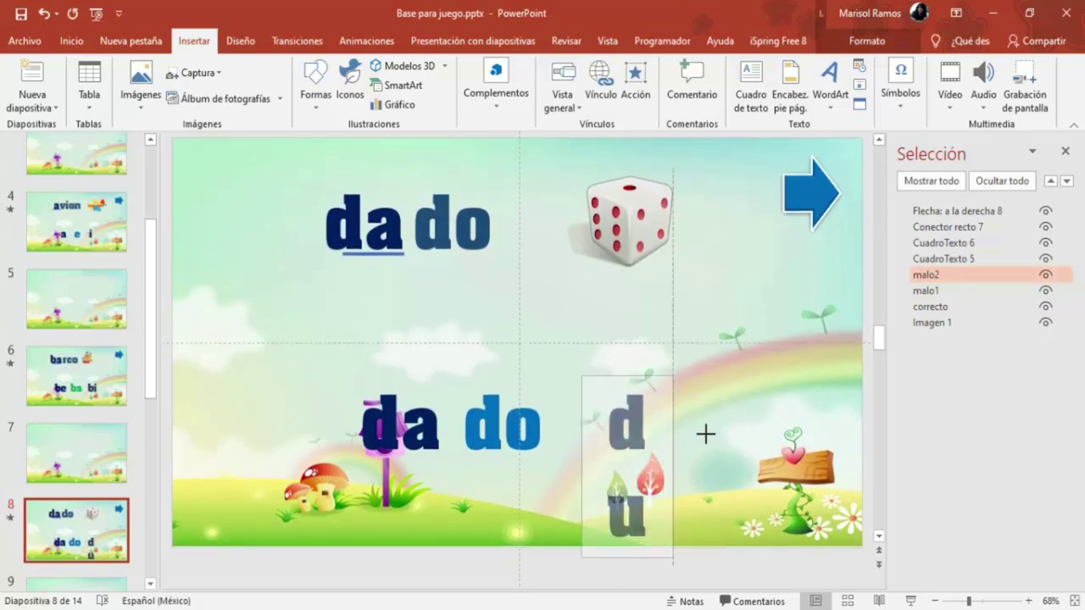
drag(647, 466, 703, 431)
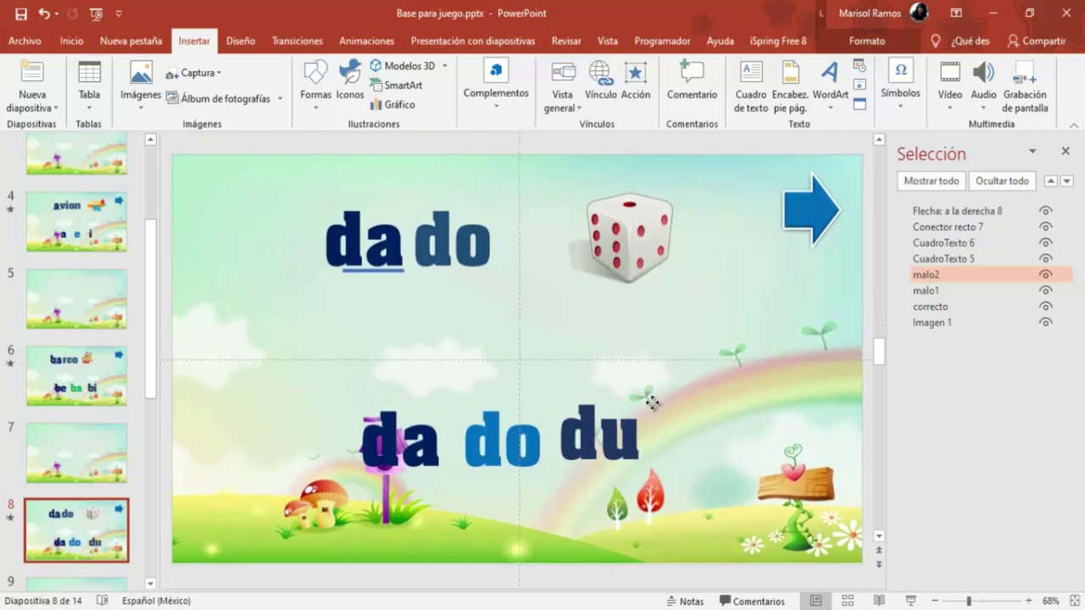
click(652, 398)
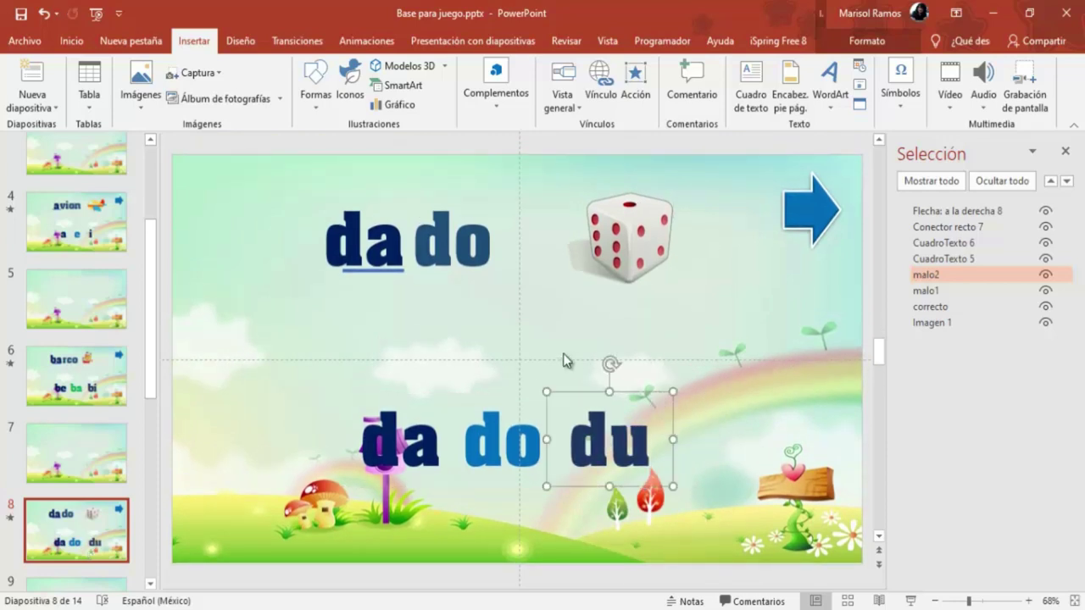
Move the dice picture left next to 'dado' and shrink it slightly
click(627, 246)
drag(627, 245, 562, 251)
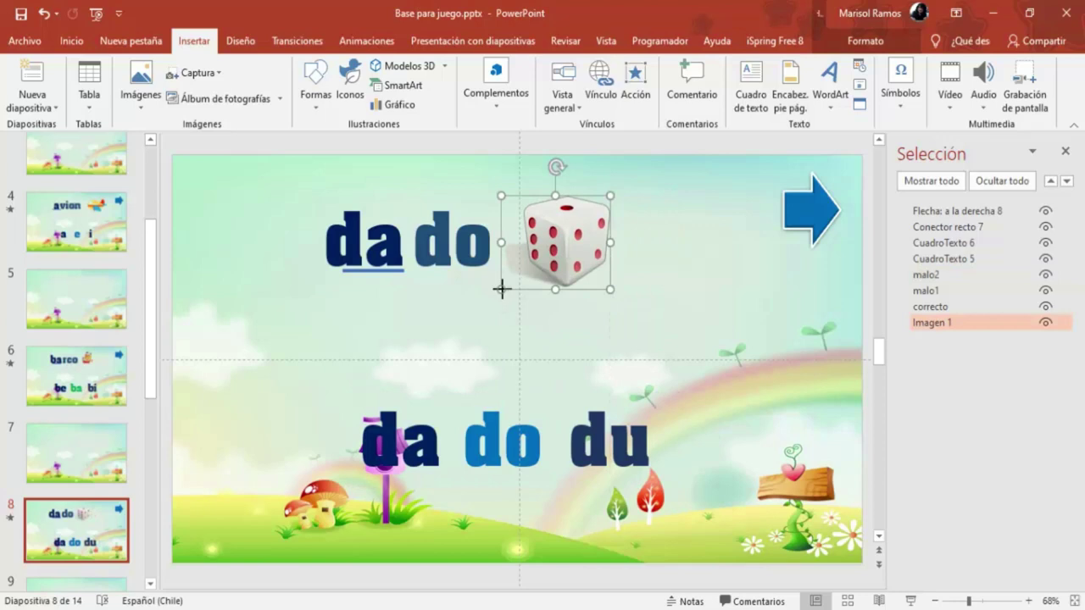
drag(500, 289, 533, 263)
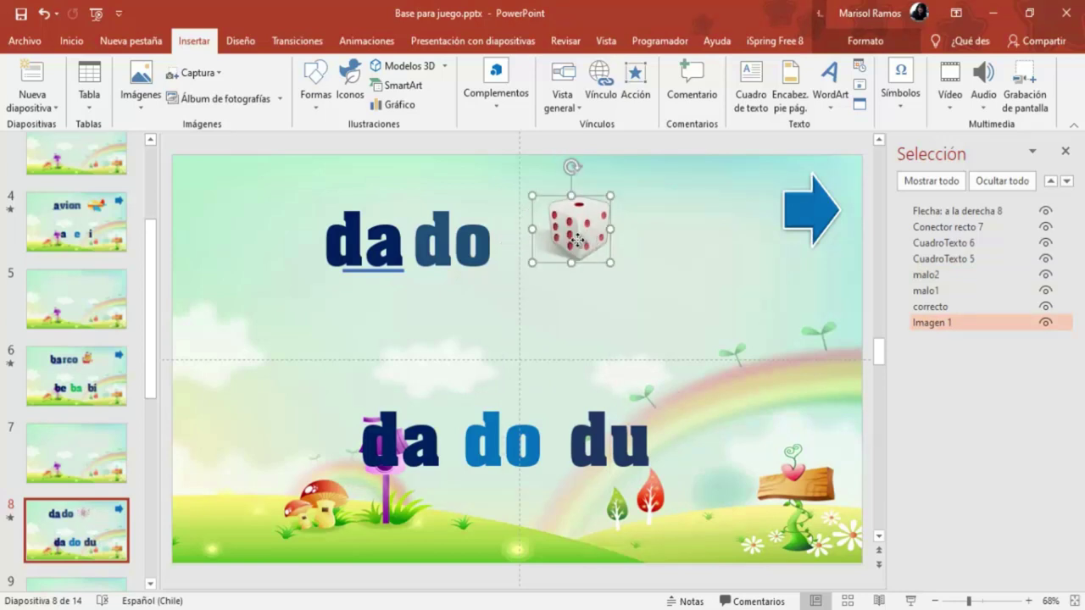
drag(607, 241, 598, 252)
Reorder the choices into an aligned row reading du, do, da, with correct da last
click(678, 453)
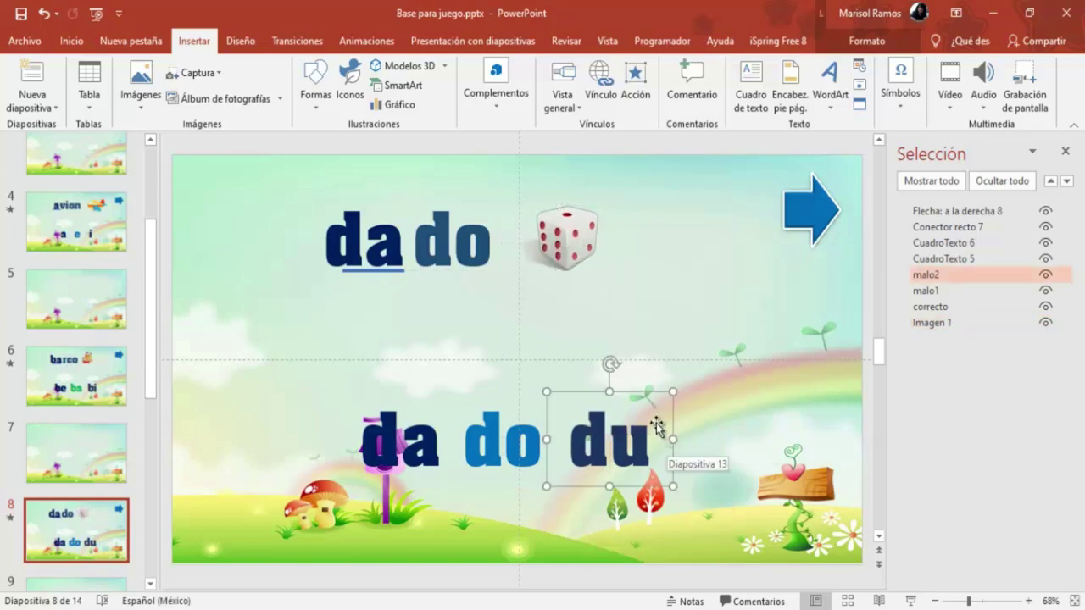
drag(656, 431, 709, 420)
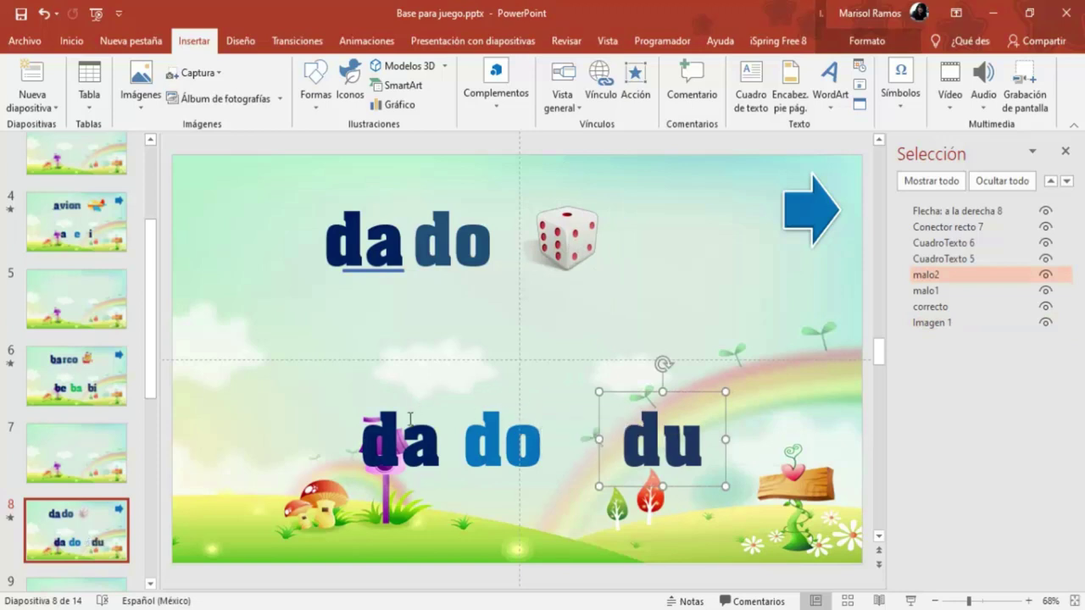
drag(431, 404, 695, 396)
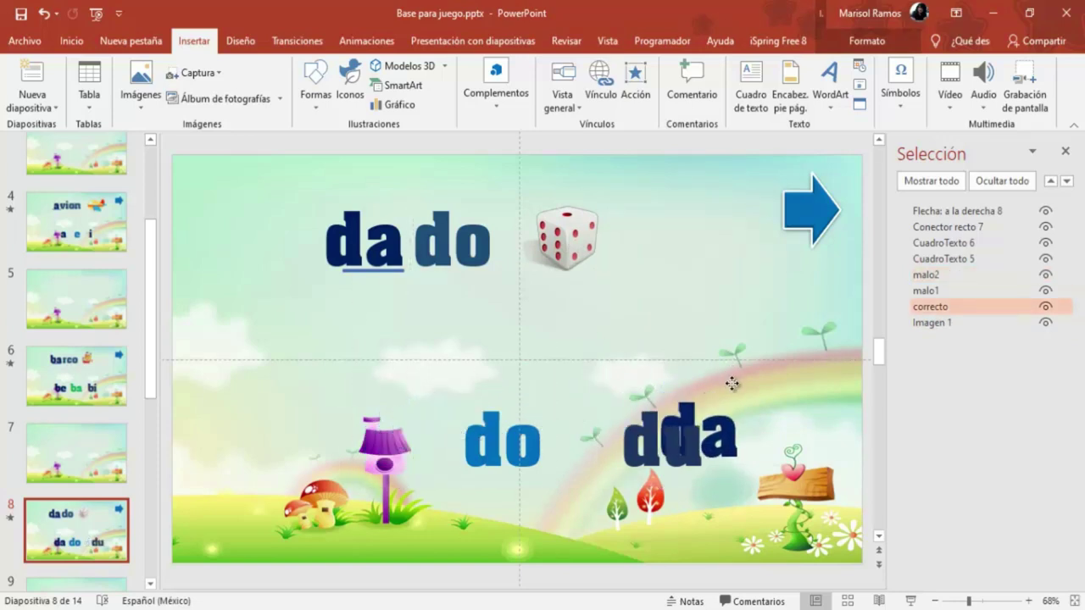
click(623, 390)
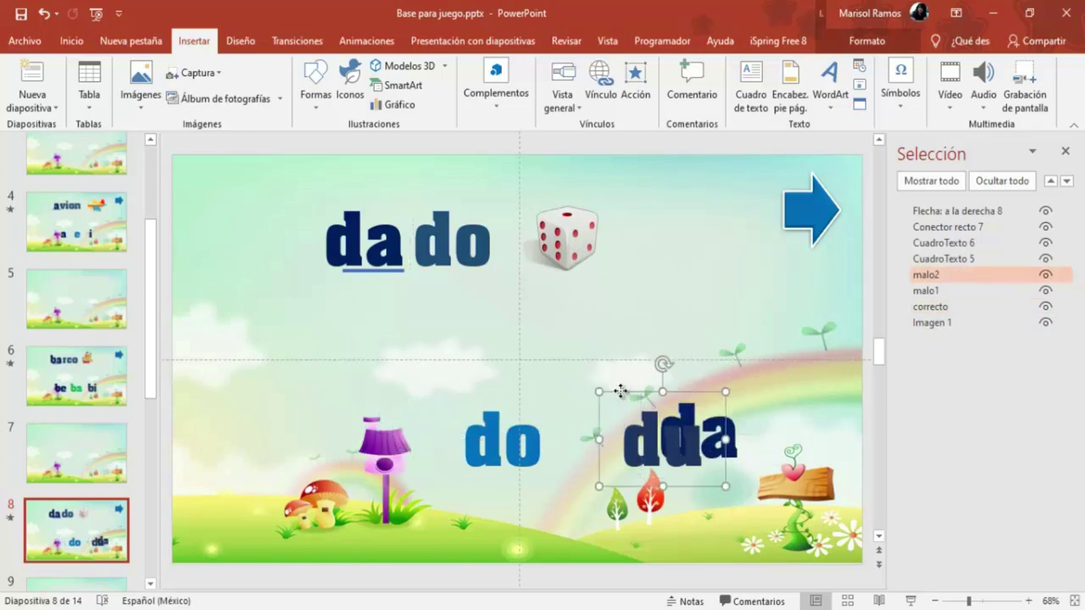
drag(620, 391, 329, 390)
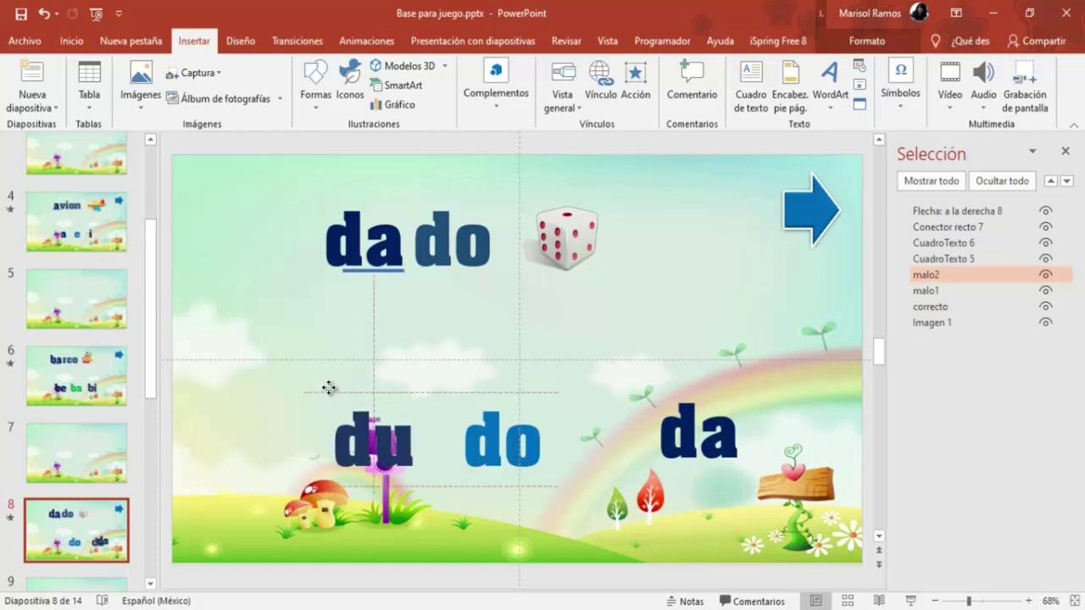
drag(329, 388, 330, 391)
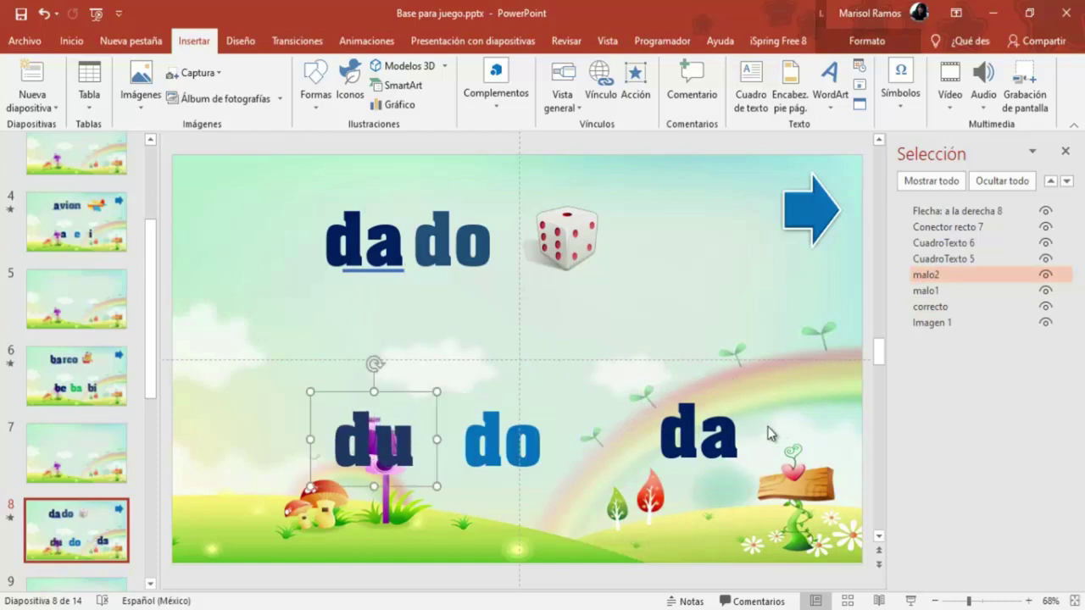
drag(757, 431, 688, 433)
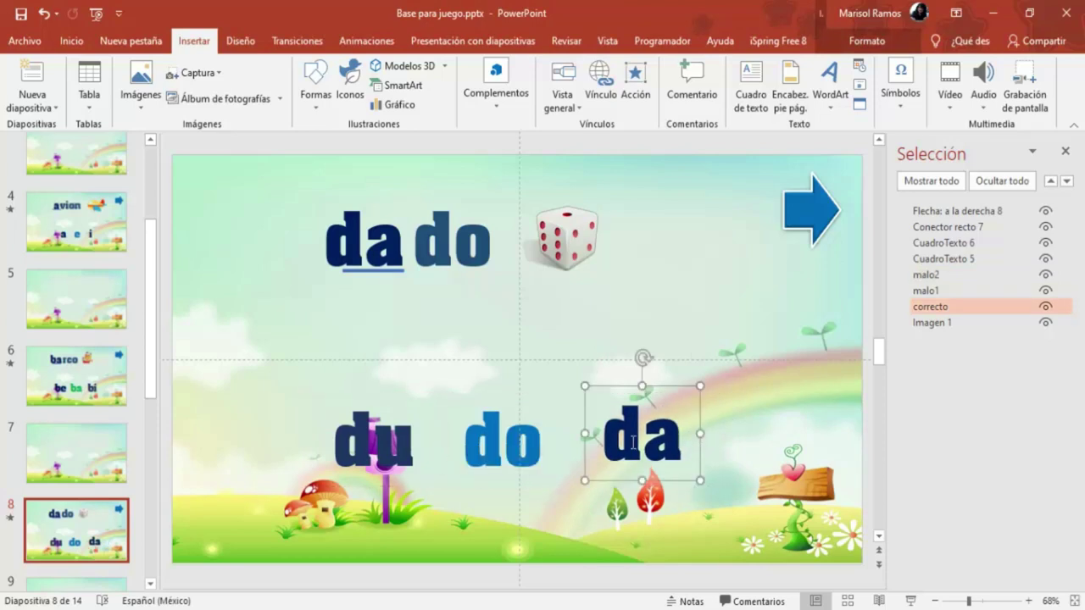
Give the 'da' choice a light blue text fill
click(877, 42)
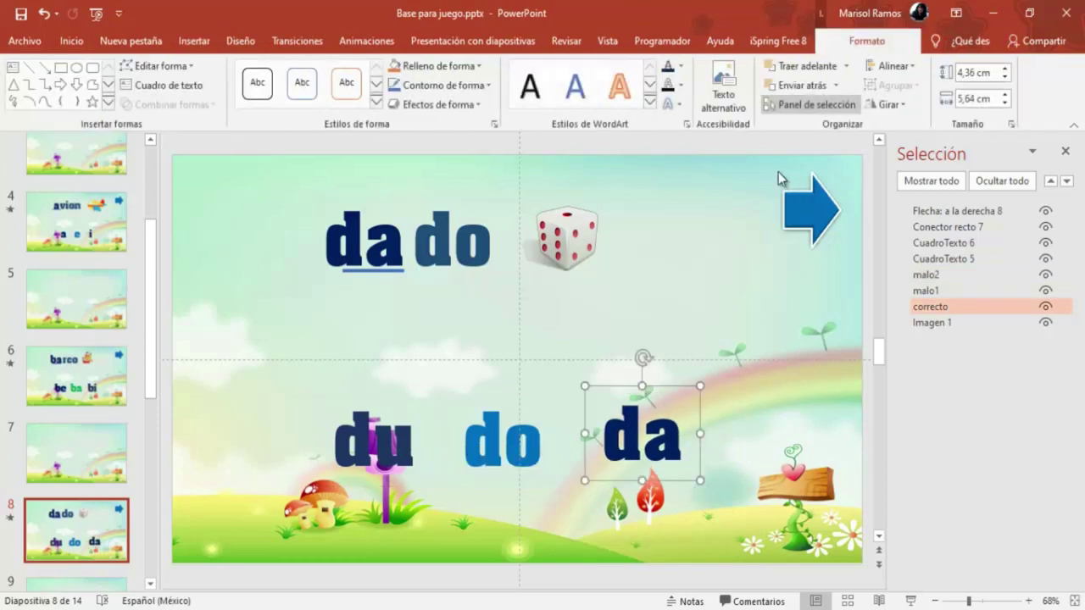
click(686, 66)
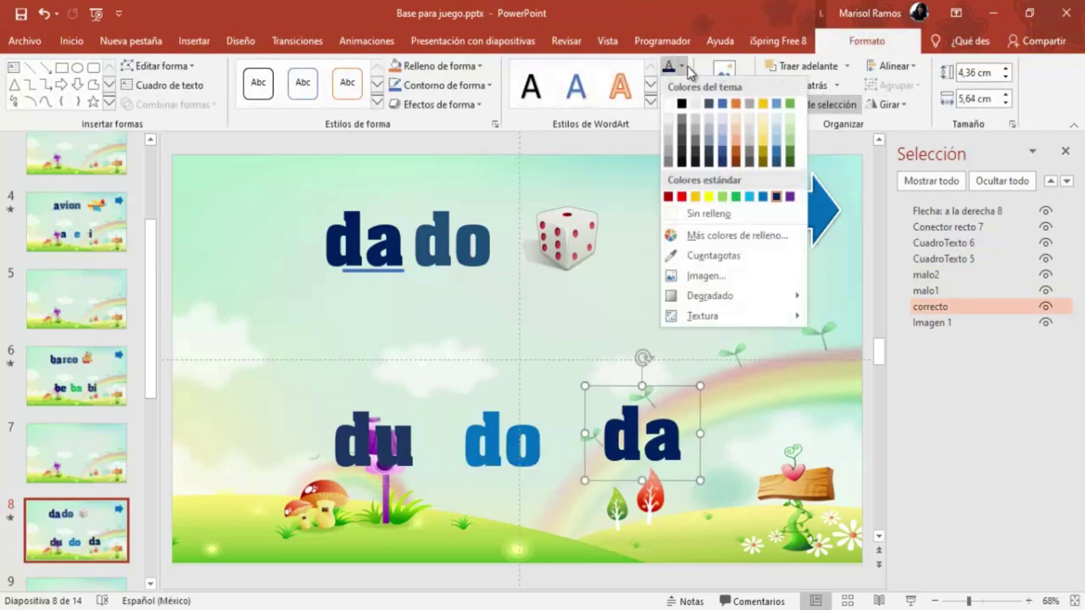
click(735, 197)
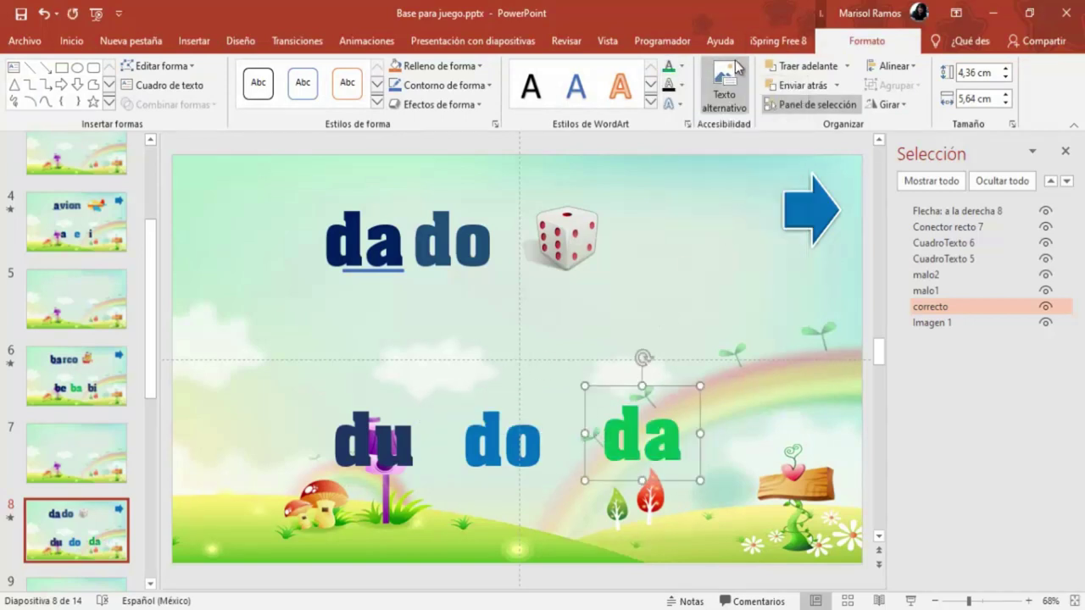
click(680, 67)
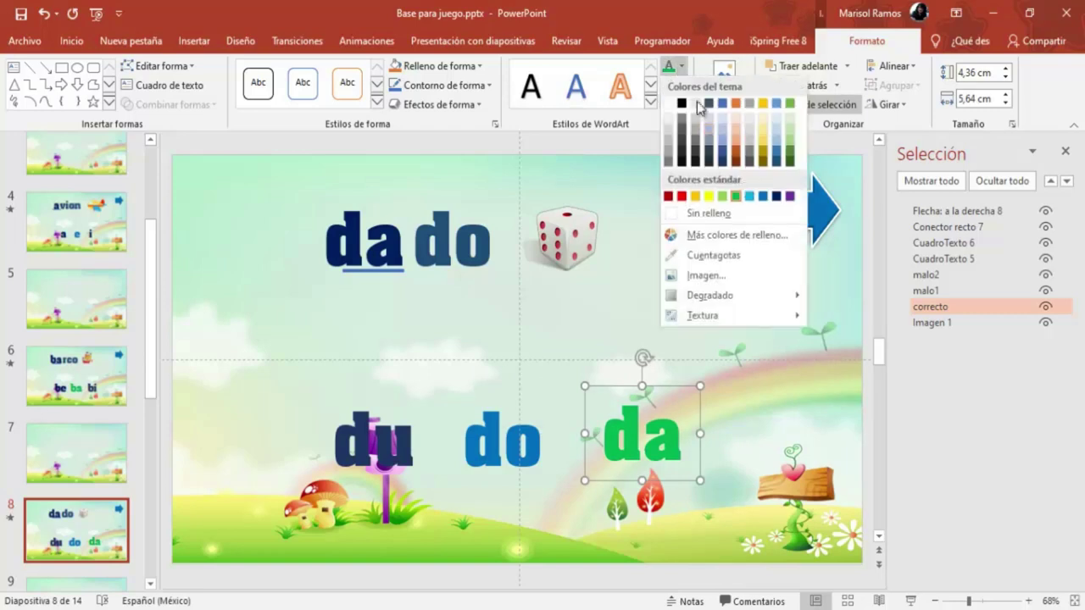
click(749, 198)
Colour the 'du' text orange-yellow and start the slide show from slide 8
click(419, 412)
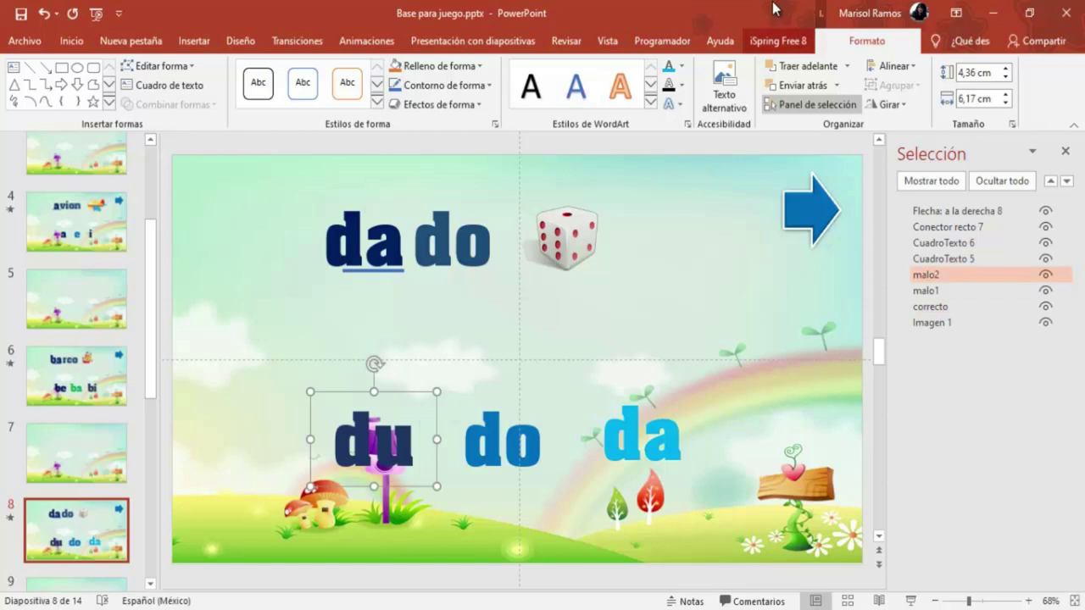
click(682, 66)
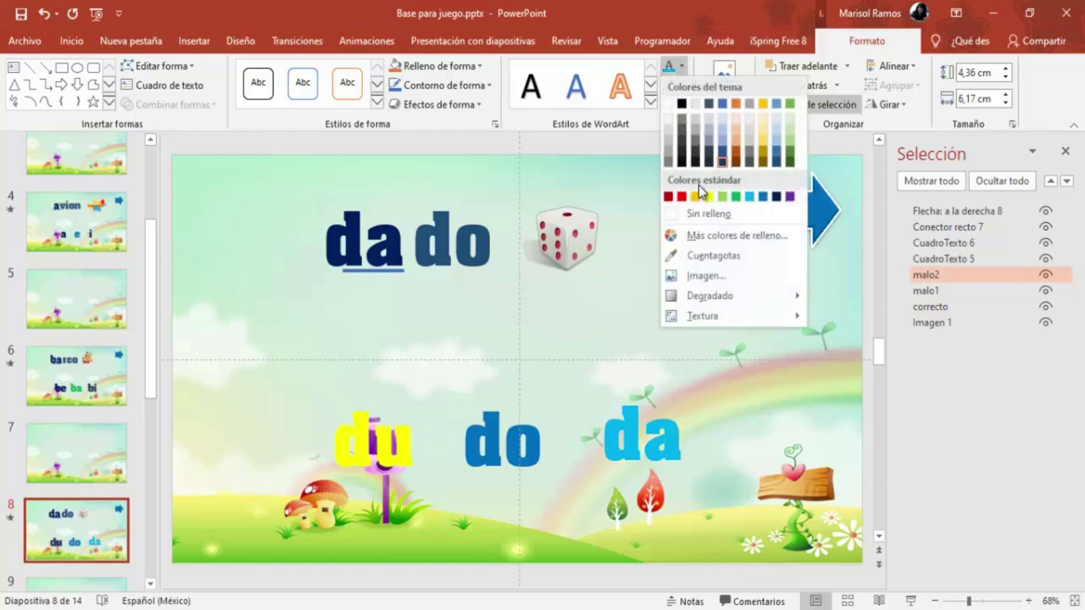
click(697, 195)
click(909, 601)
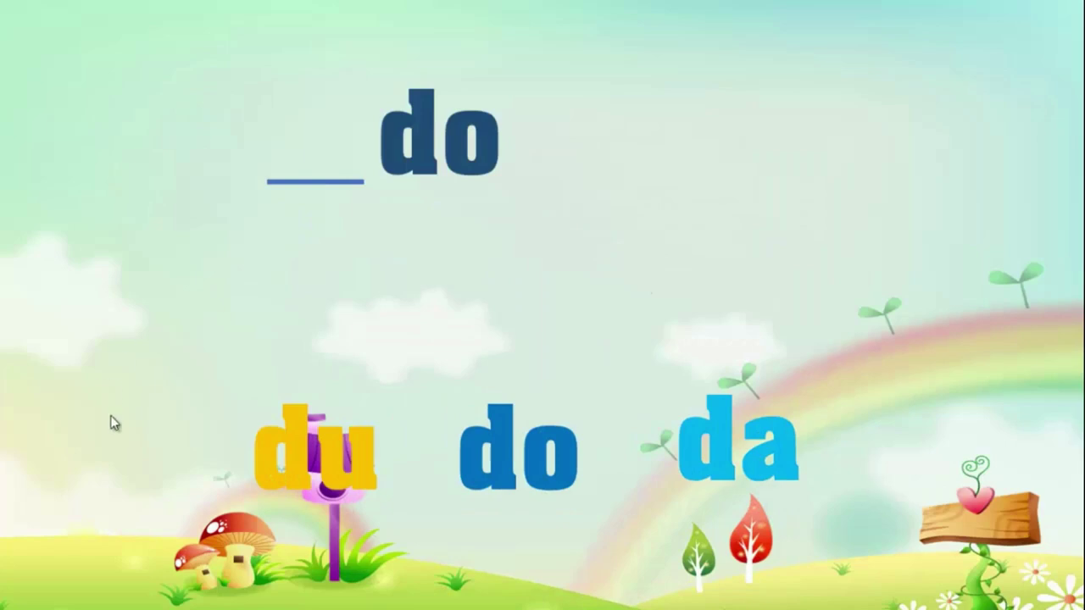
Choose da in the show to confirm it completes 'dado', then end the show
click(695, 440)
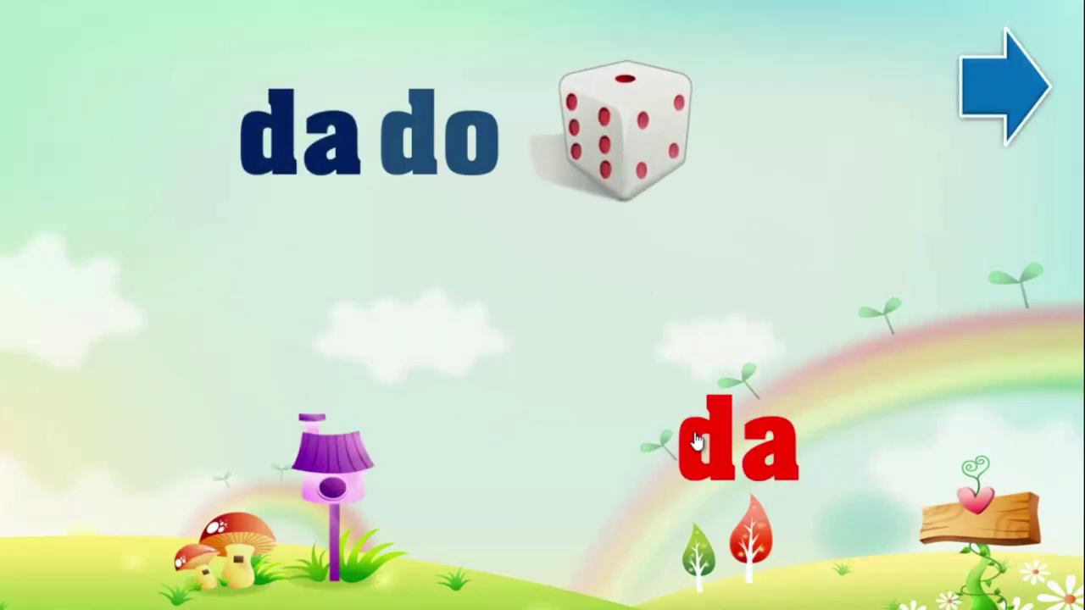
key(Escape)
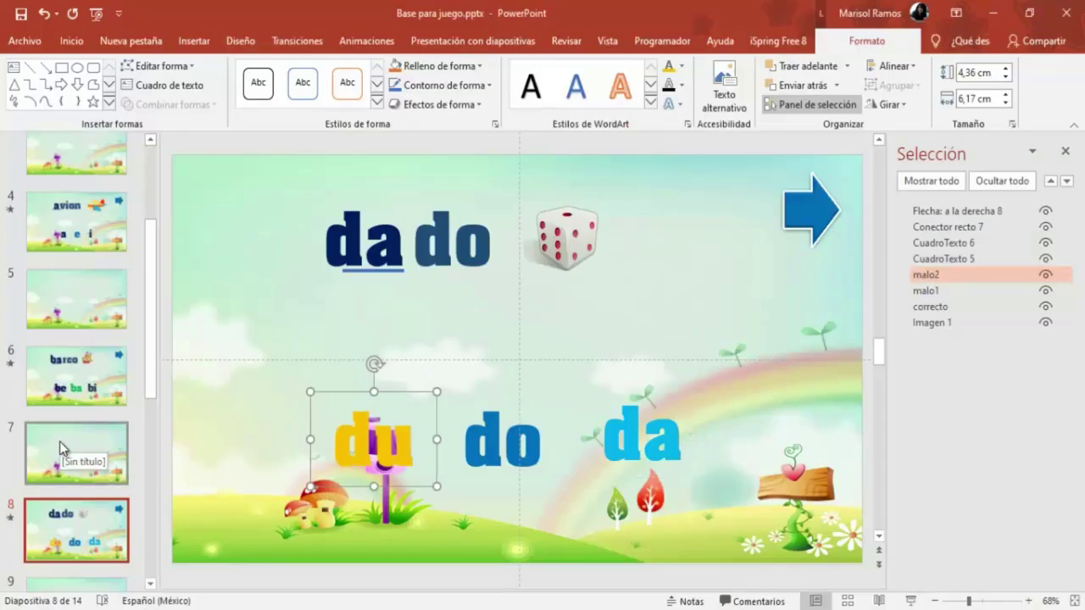
Link slide 8's blue arrow to slide 9 via Insertar > Acción > Hipervínculo a Diapositiva
scroll(67, 500, down, 2)
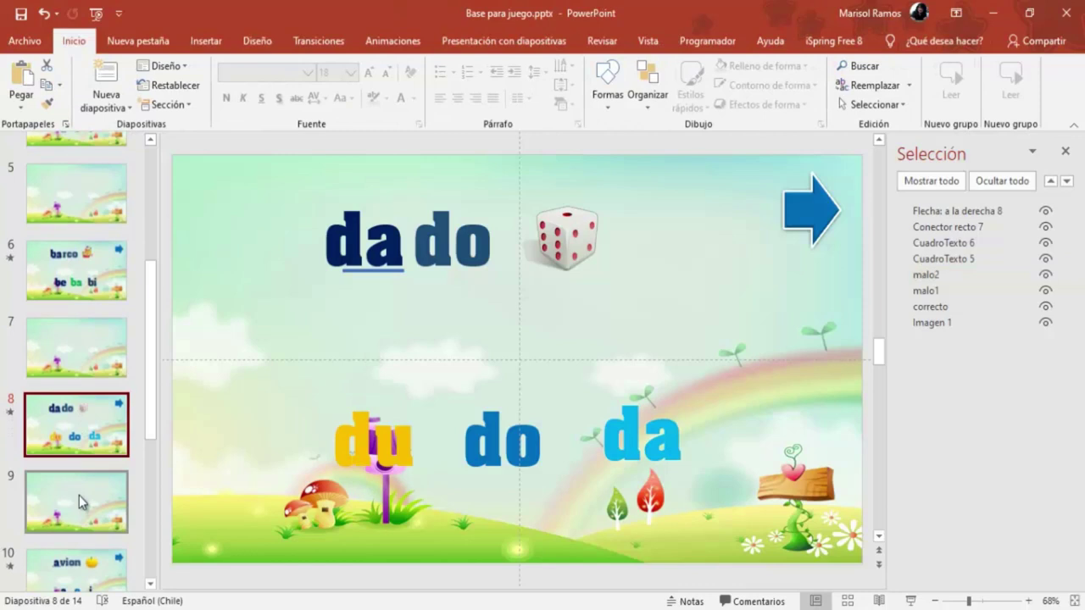
click(80, 497)
click(85, 436)
click(798, 222)
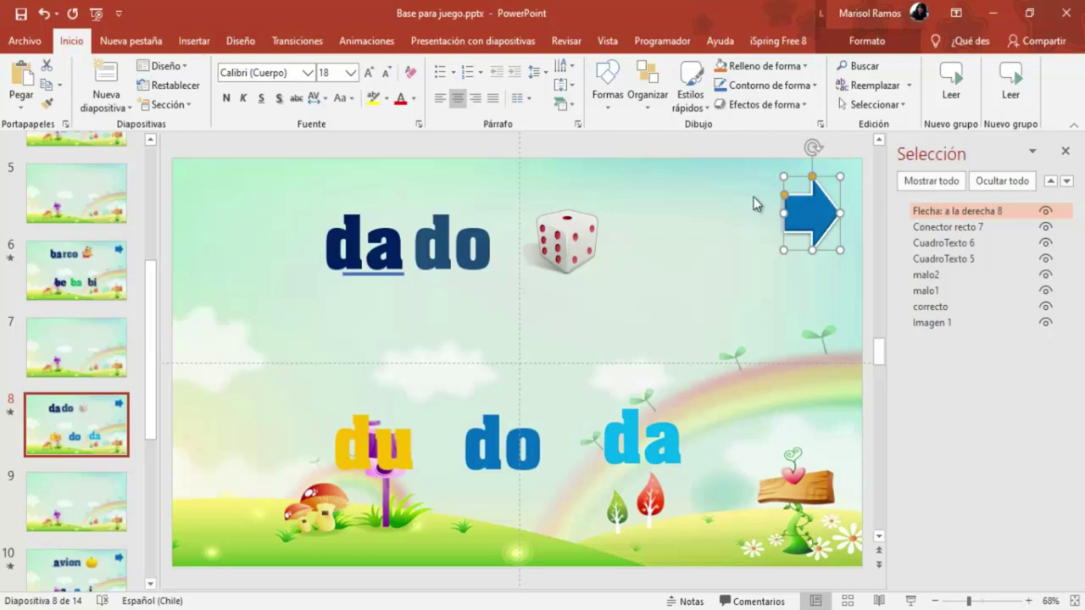
click(193, 40)
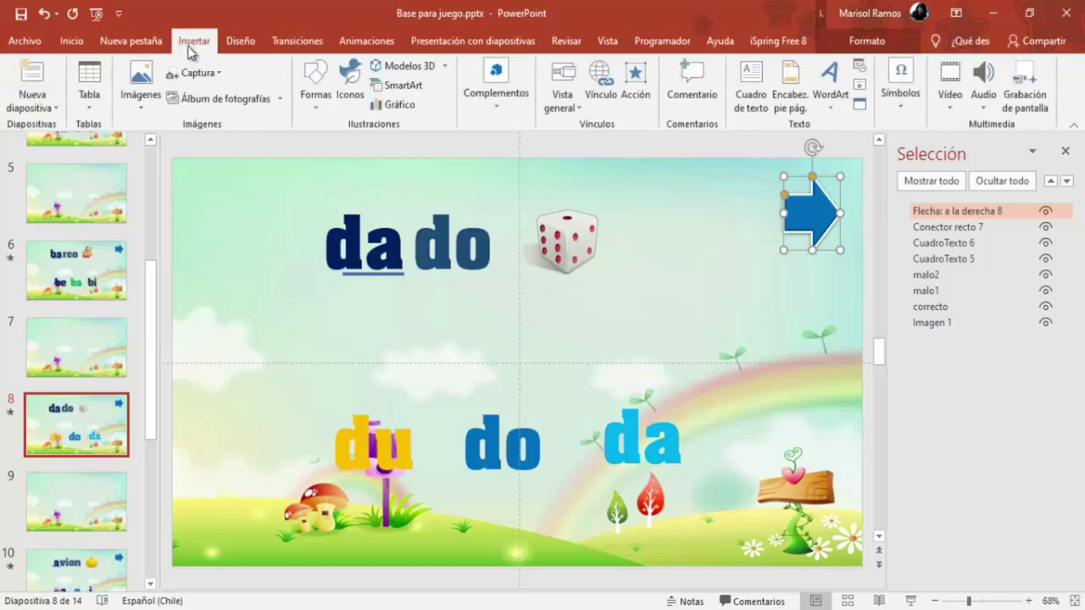
click(635, 85)
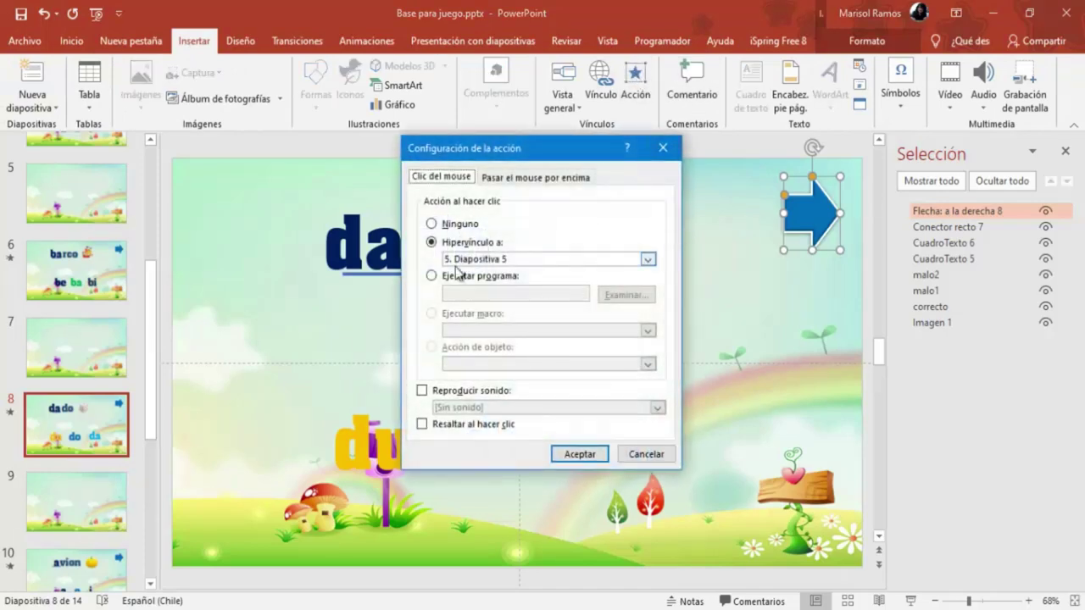
click(647, 259)
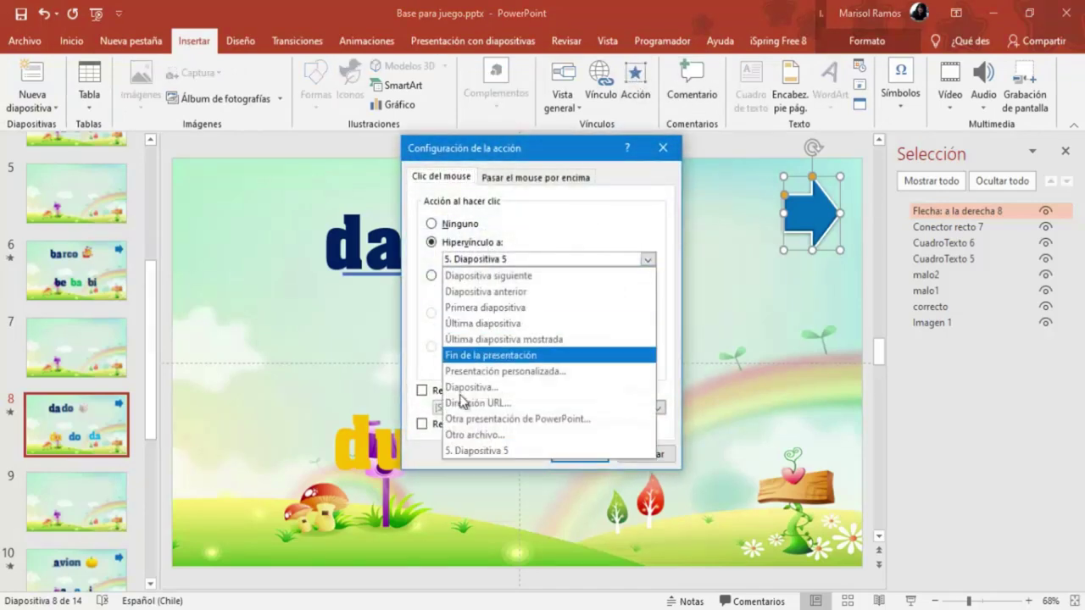
click(479, 391)
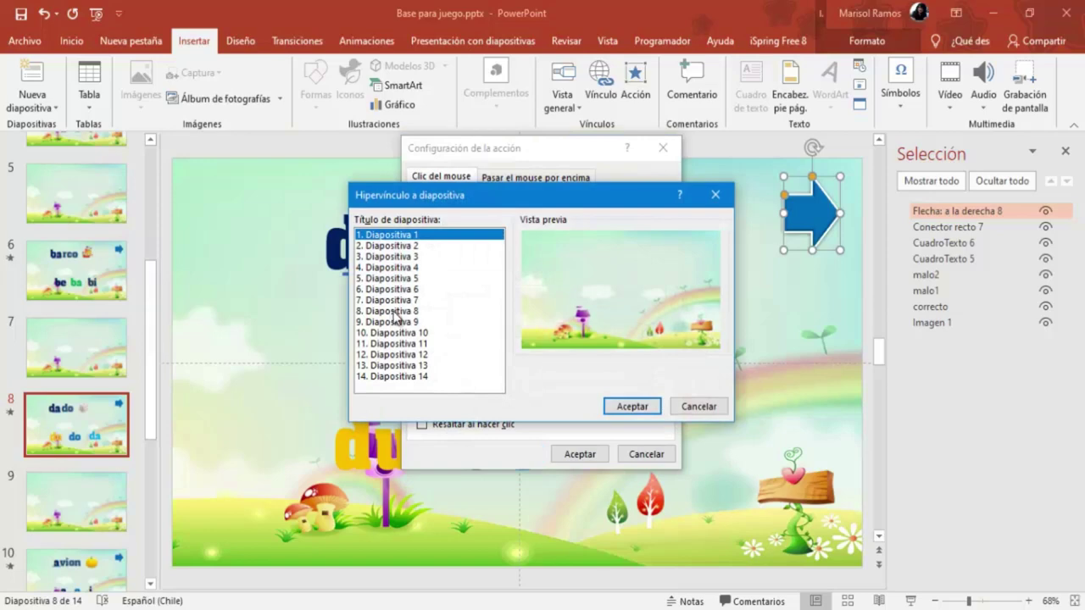
click(400, 322)
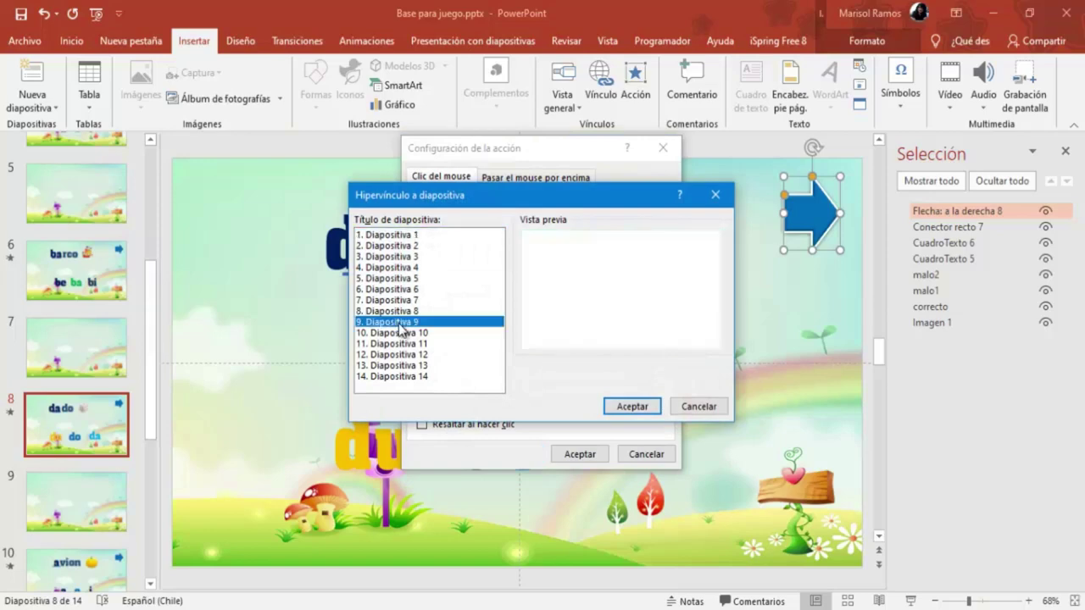
click(632, 406)
click(578, 453)
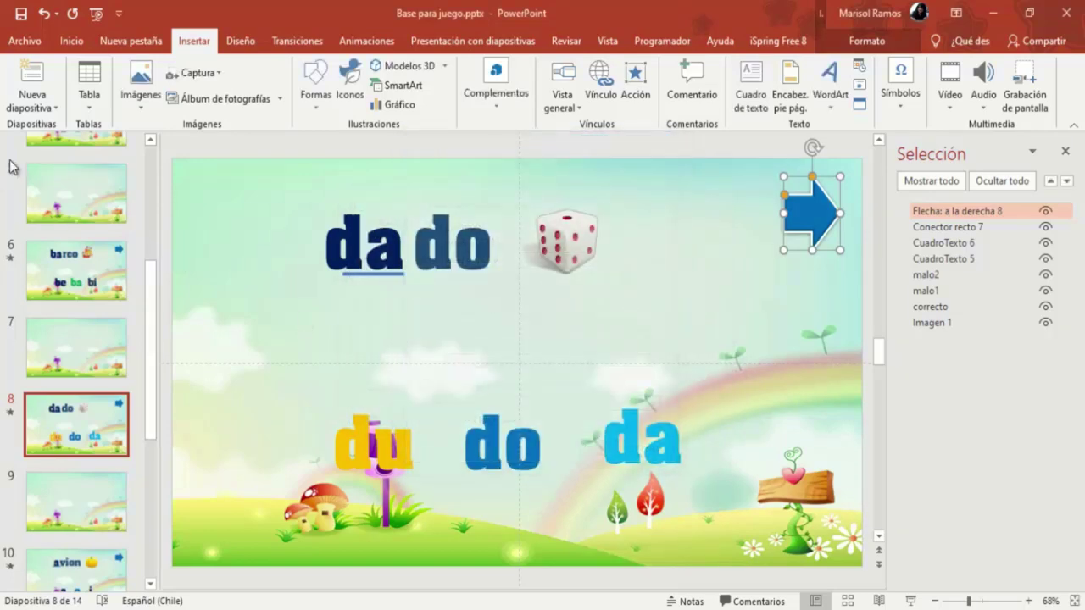
scroll(51, 251, down, 2)
On slide 10, replace 'avion' with the two text boxes 'ca' and 'labaza'
scroll(43, 296, down, 1)
click(36, 336)
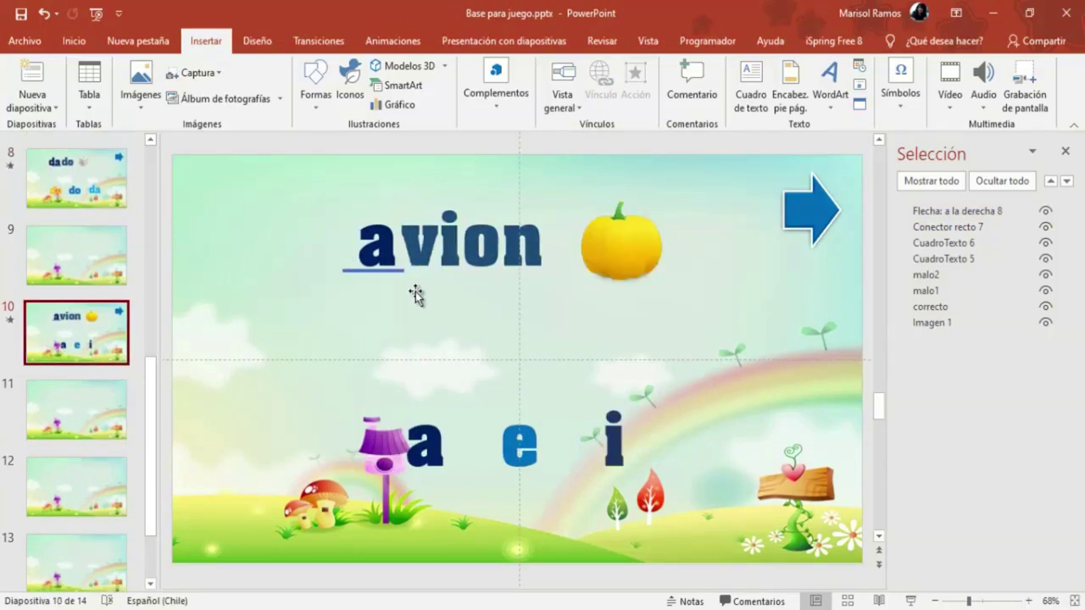
click(391, 239)
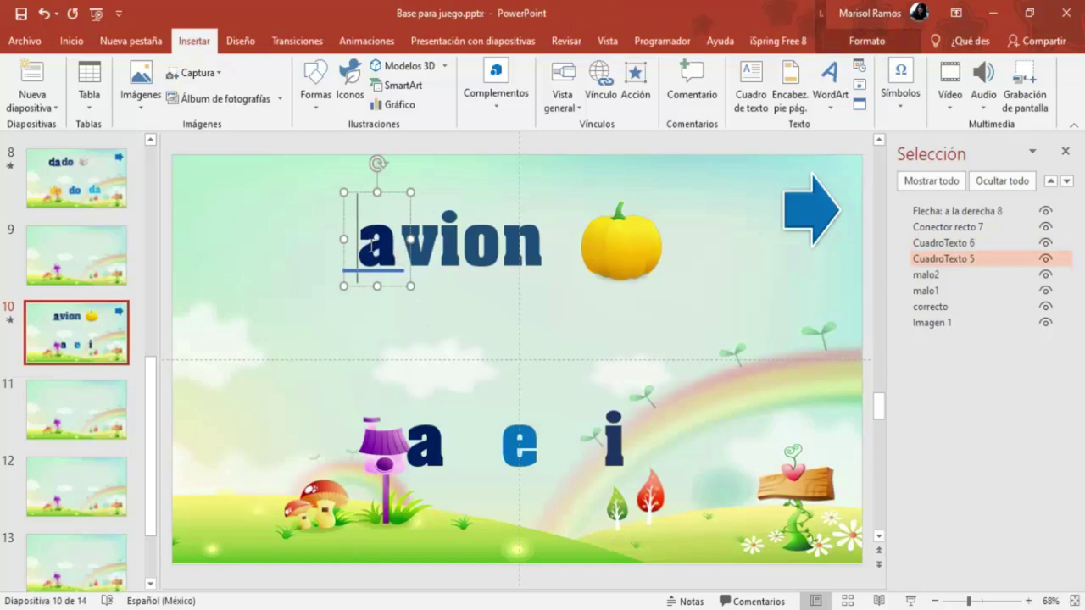
double_click(383, 246)
text(c)
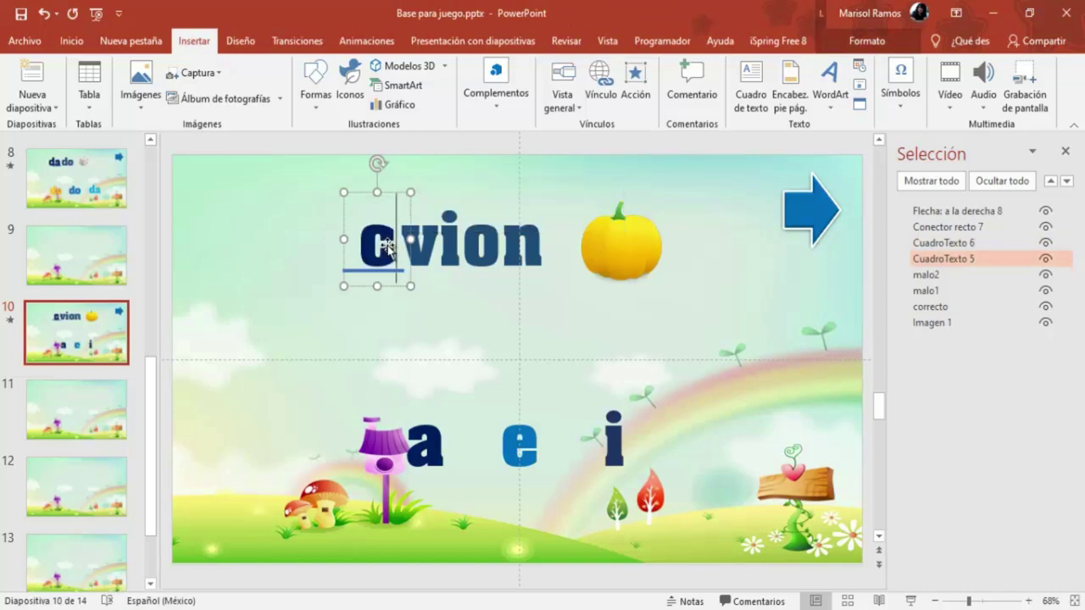
key(Return)
text(a)
drag(340, 281, 298, 282)
click(437, 254)
drag(401, 247, 532, 256)
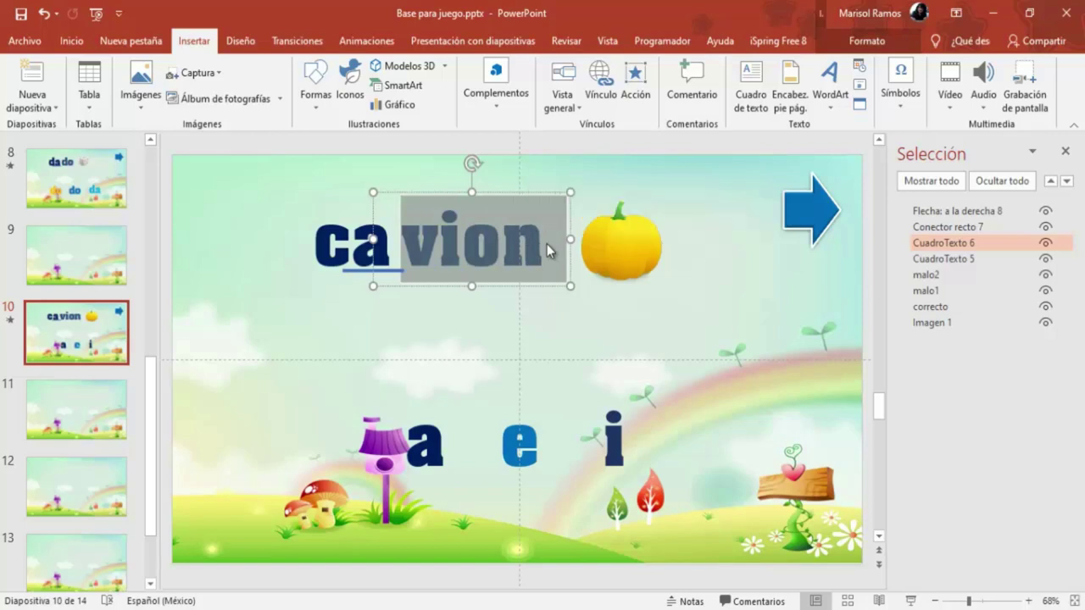
text(labaz)
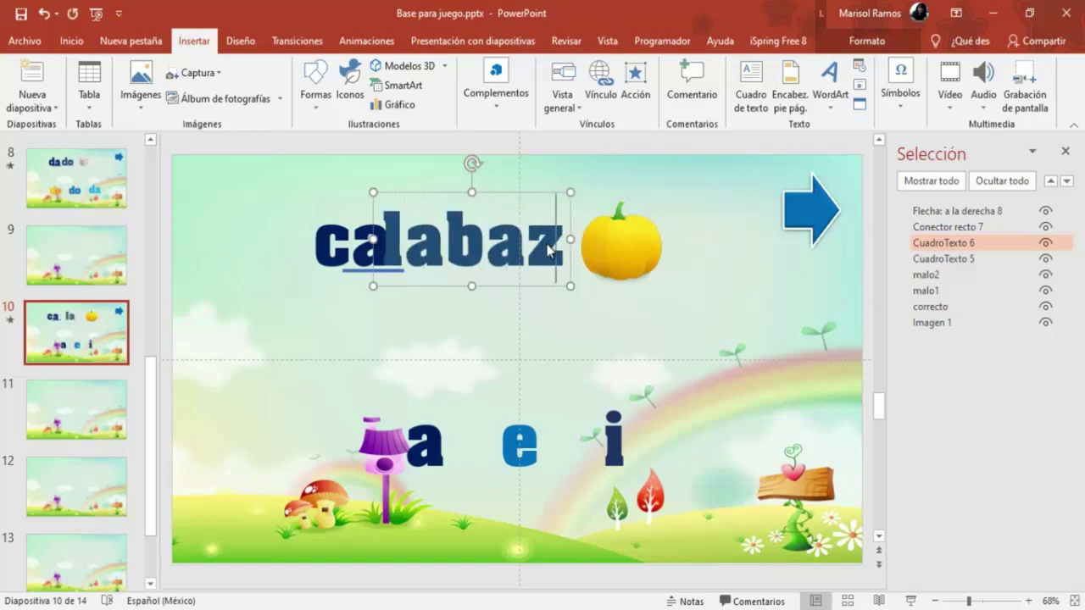
text(a)
Place 'labaza' right after 'ca', move the blank line under 'ca', and shift the pumpkin right
click(336, 199)
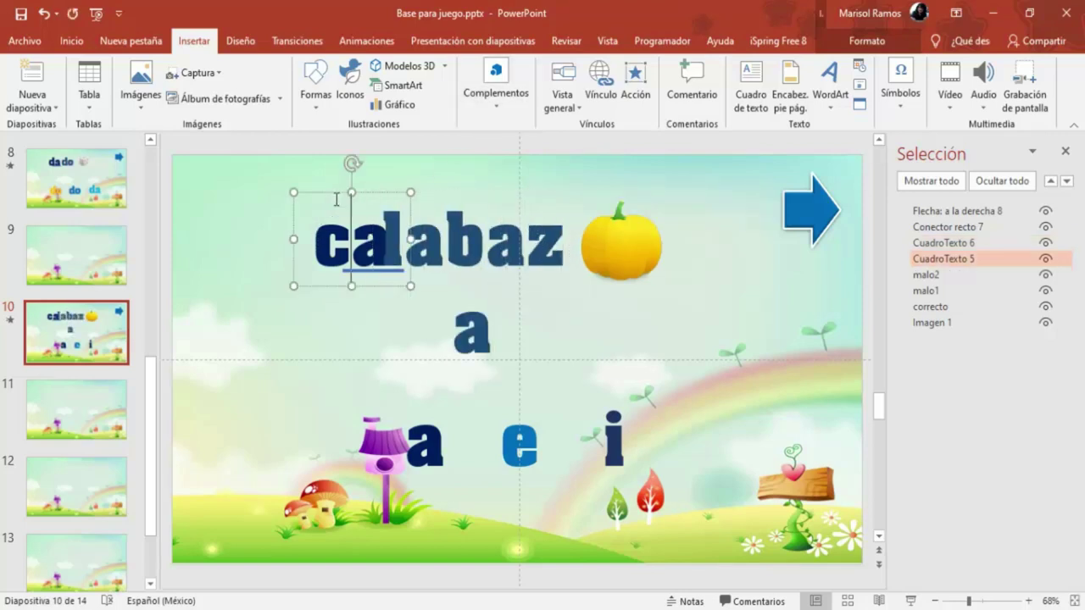
drag(360, 192, 315, 193)
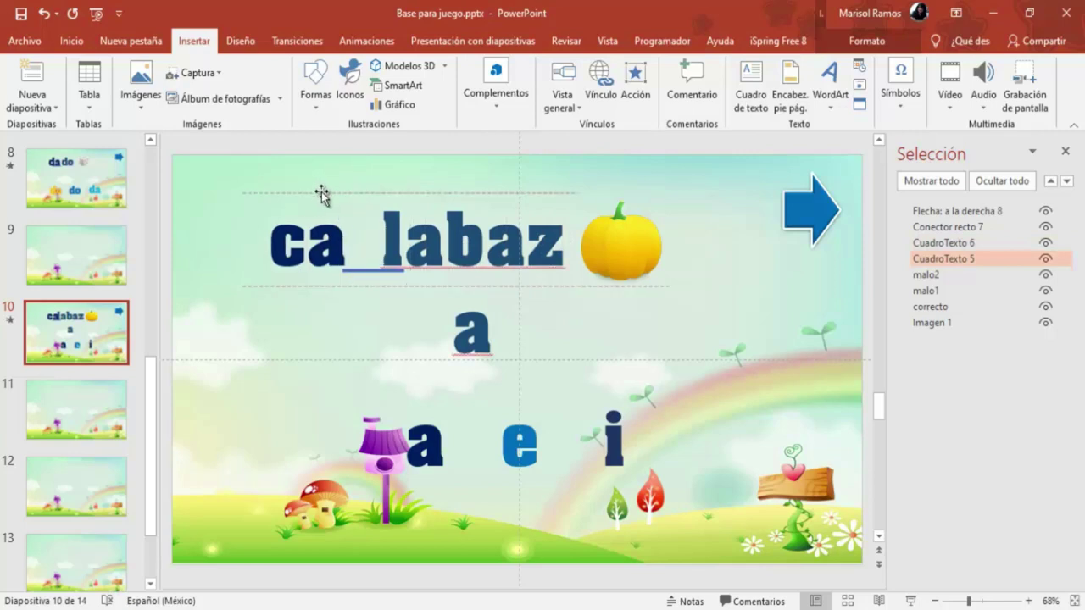
click(385, 244)
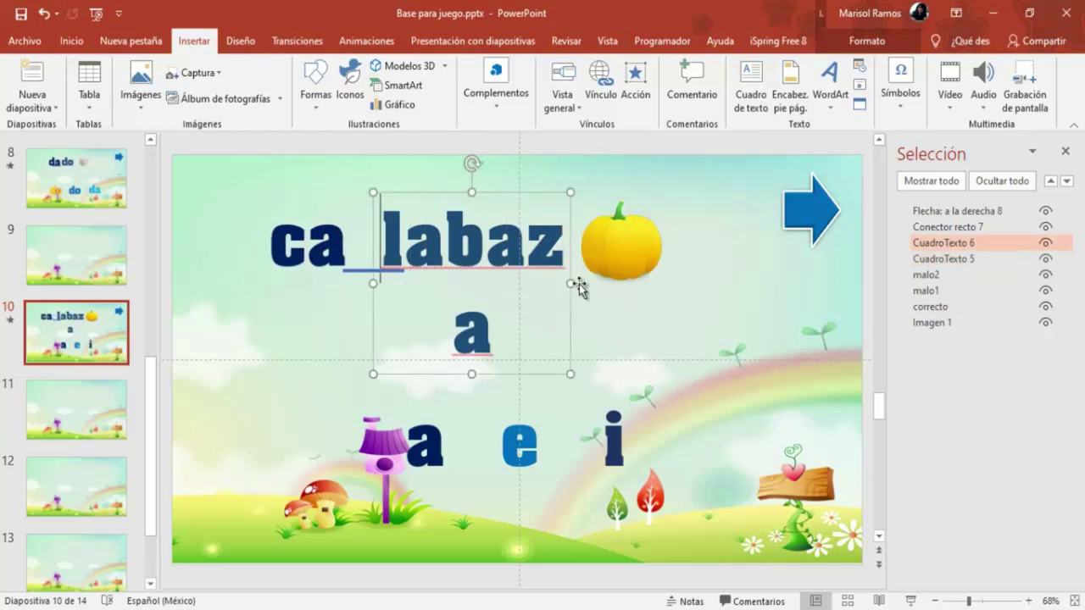
drag(571, 283, 628, 283)
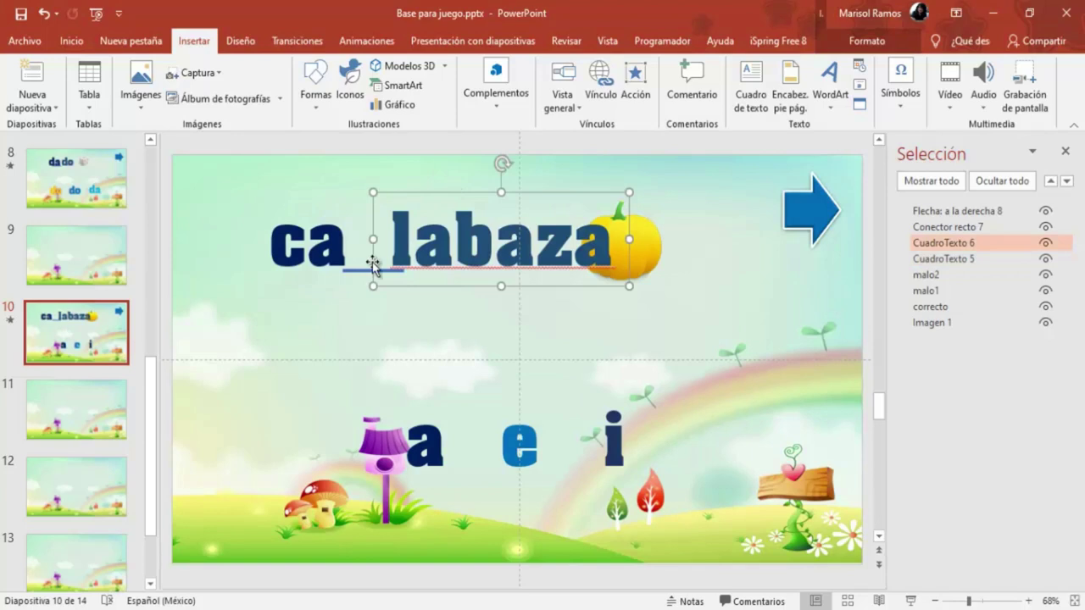
drag(351, 271, 290, 272)
click(454, 213)
drag(462, 193, 425, 193)
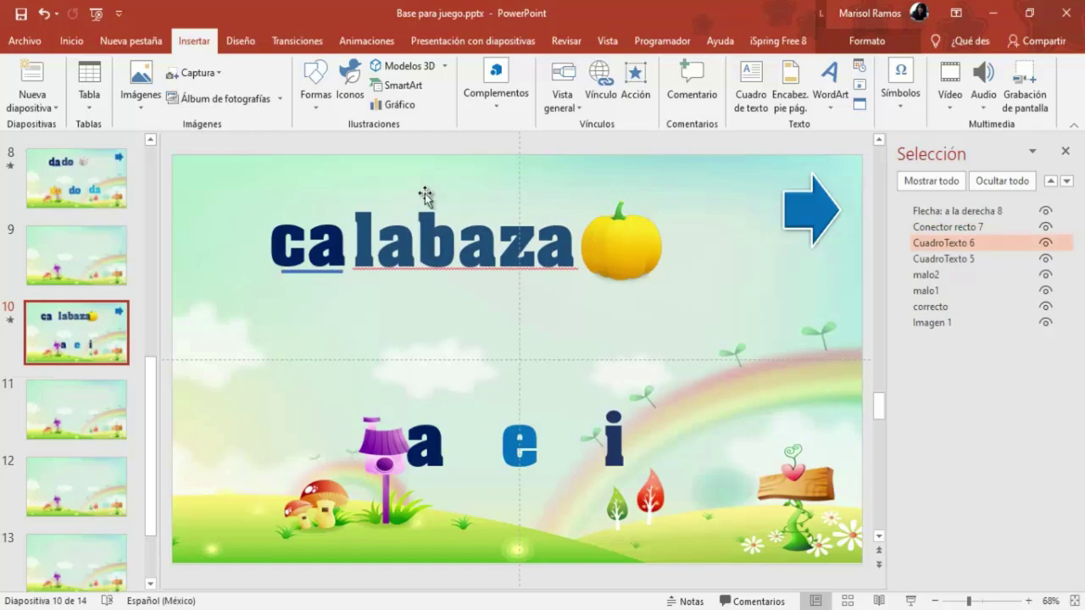
drag(629, 240, 655, 241)
Change the syllable choices 'a' and 'e' to 'ca' and 'co', widening each box to one line
click(428, 445)
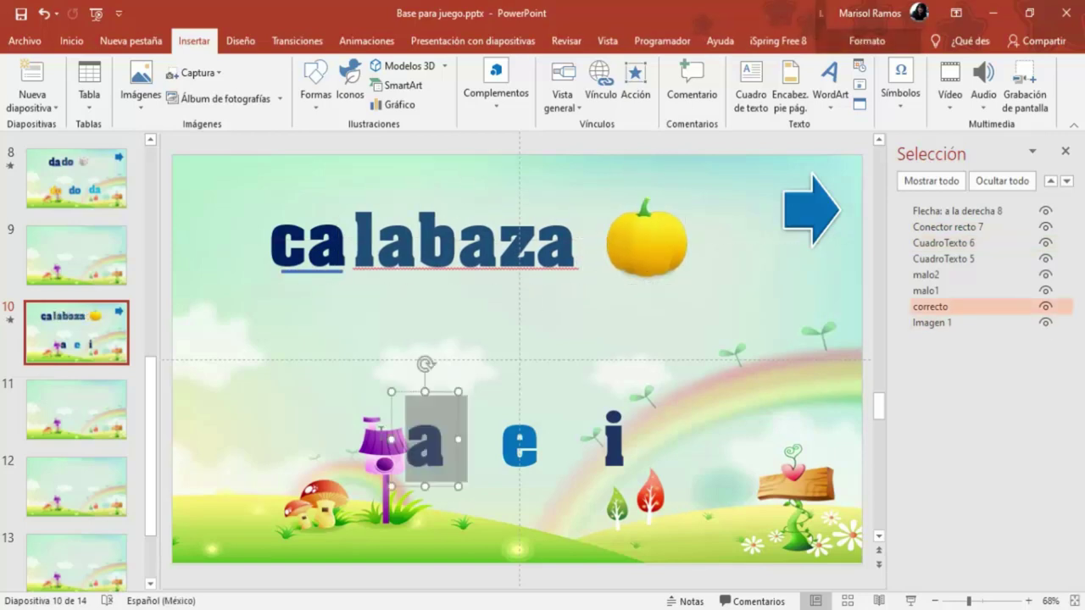
text(c)
key(Return)
text(a)
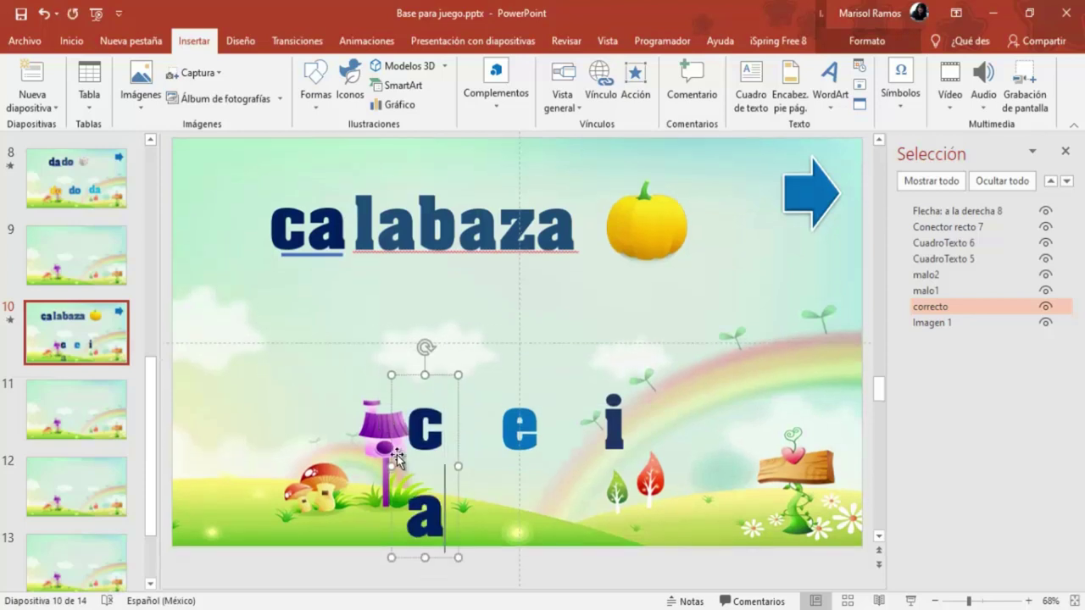
drag(388, 467, 347, 440)
click(530, 438)
double_click(525, 443)
text(c)
key(Return)
text(o)
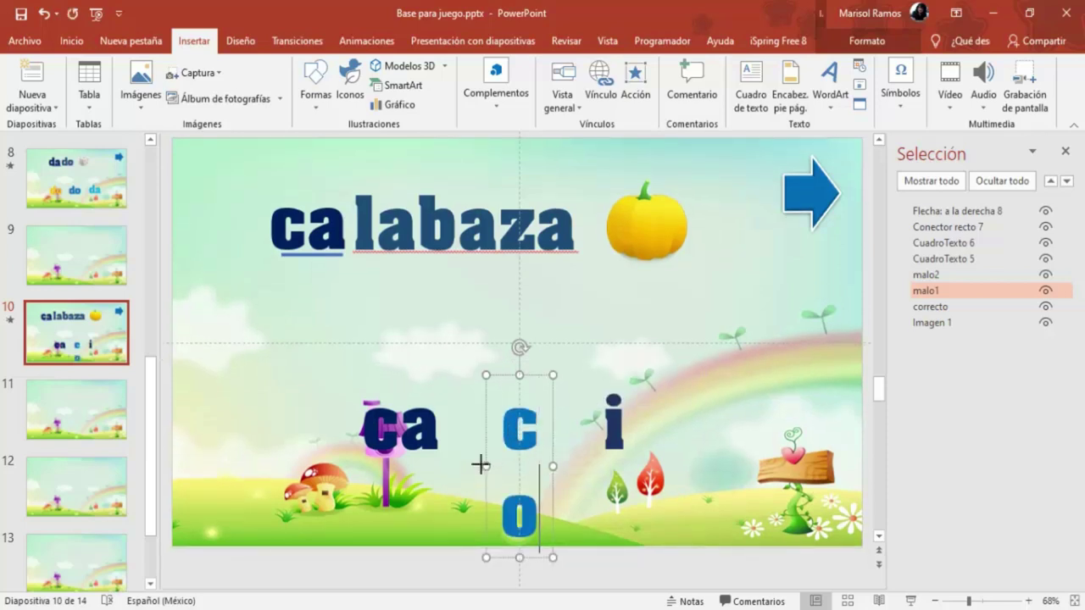
drag(482, 460, 443, 457)
Change the 'i' choice to 'cu' and widen its box to fit
click(637, 435)
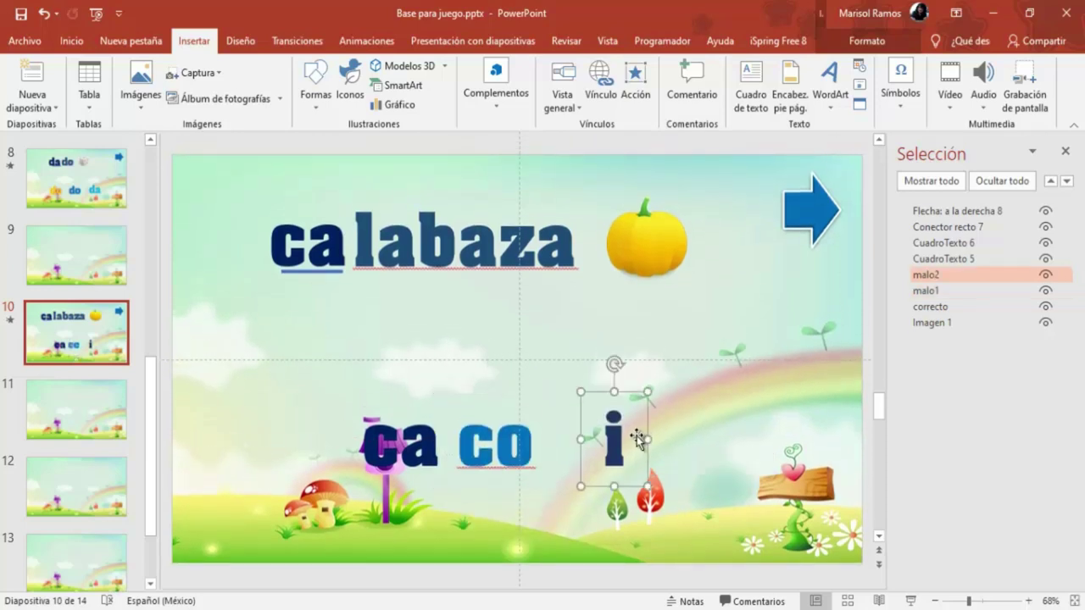
drag(625, 435, 611, 438)
double_click(591, 446)
text(cu)
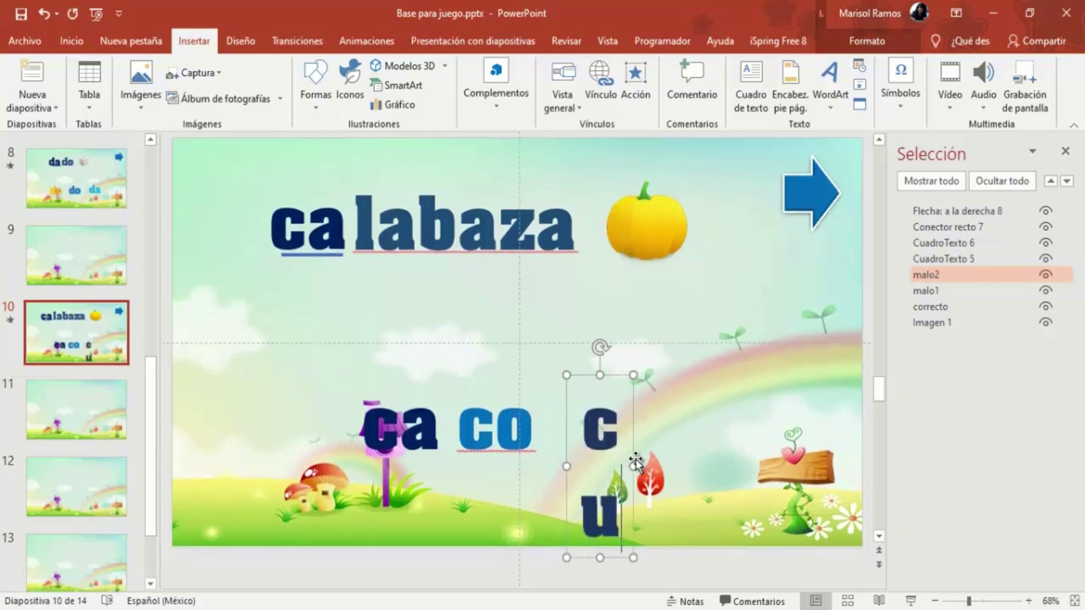
drag(628, 466, 653, 424)
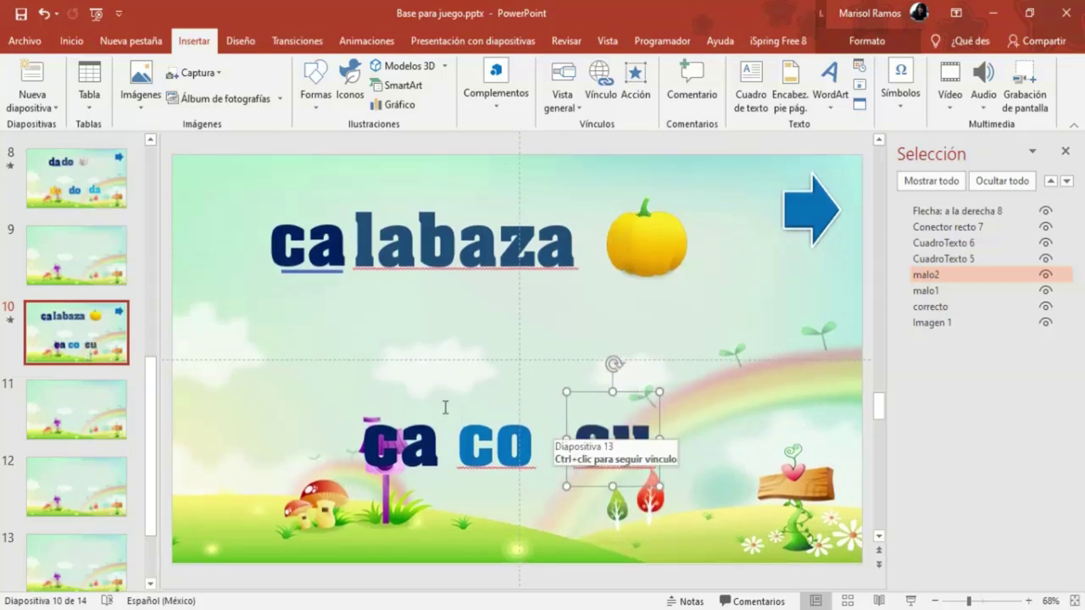
Arrange the choices in one evenly spaced row: 'co' left, 'ca' middle, 'cu' right
click(434, 405)
drag(437, 402, 583, 359)
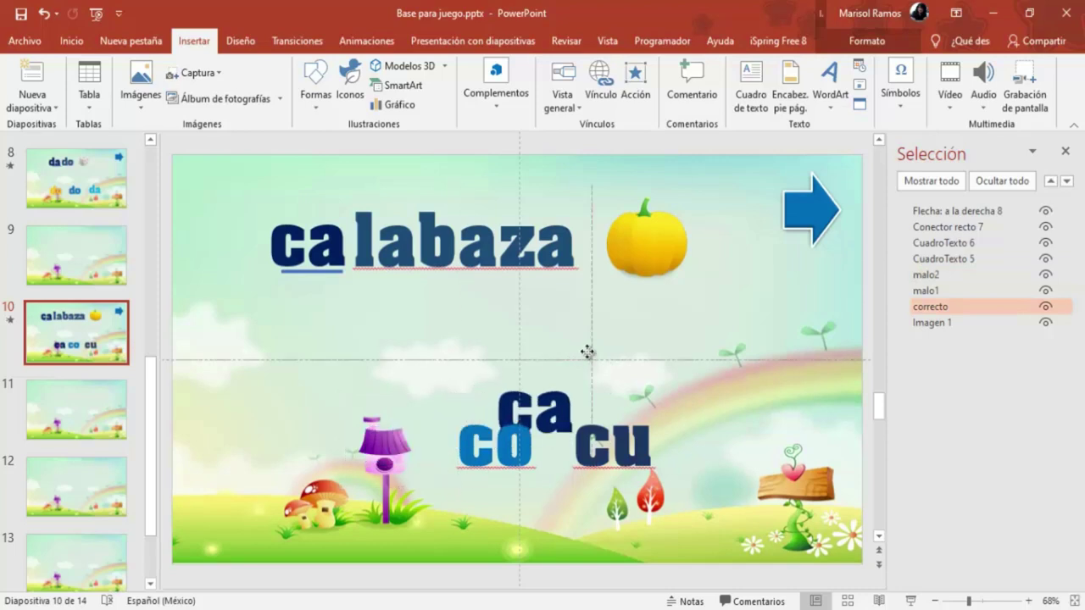
drag(464, 394, 360, 389)
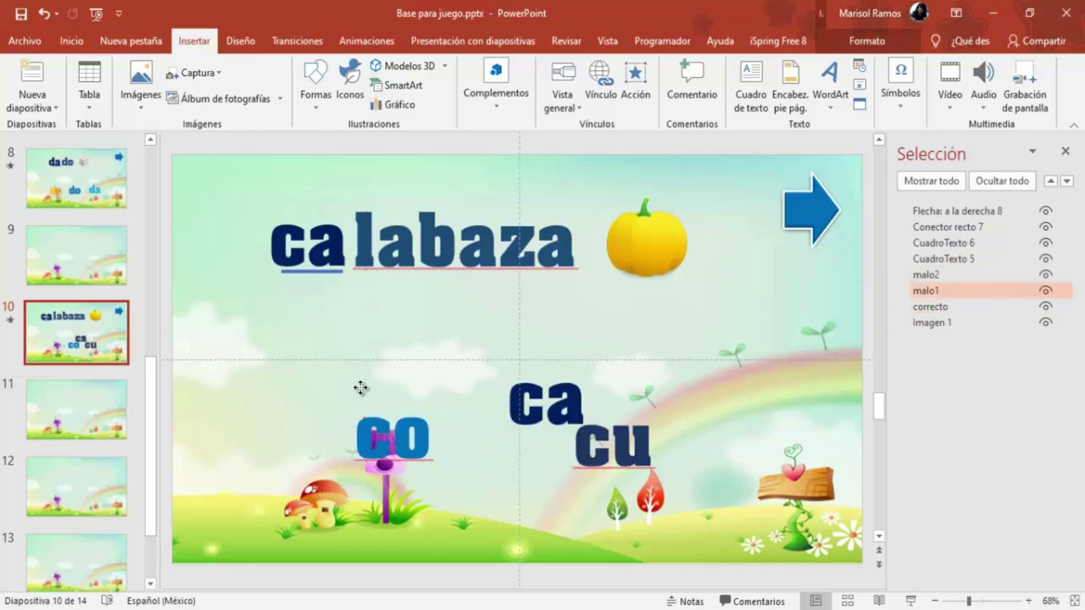
drag(605, 399, 648, 414)
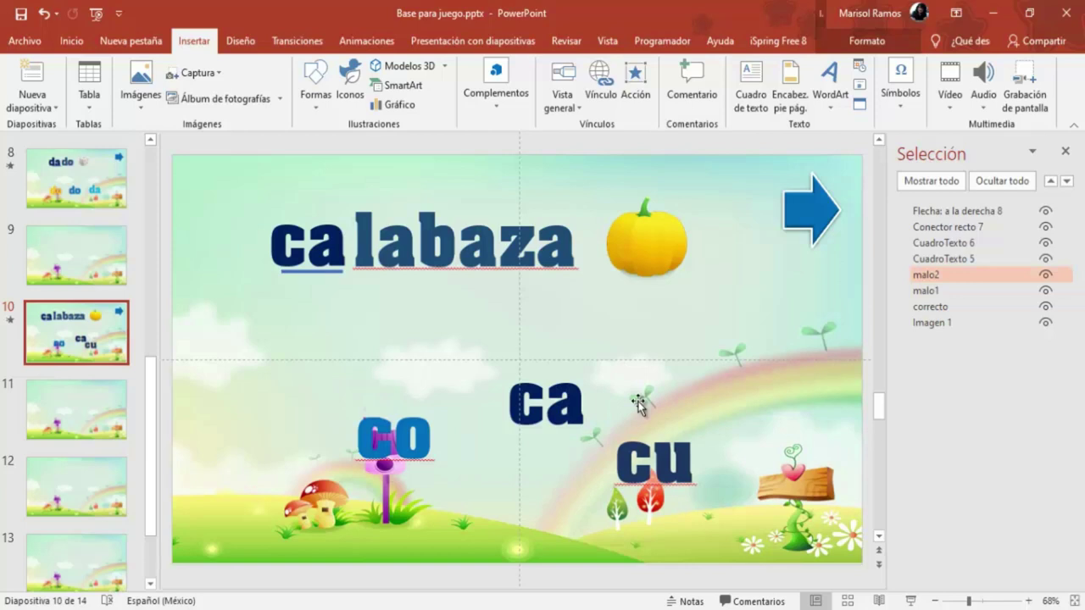
drag(599, 388, 560, 421)
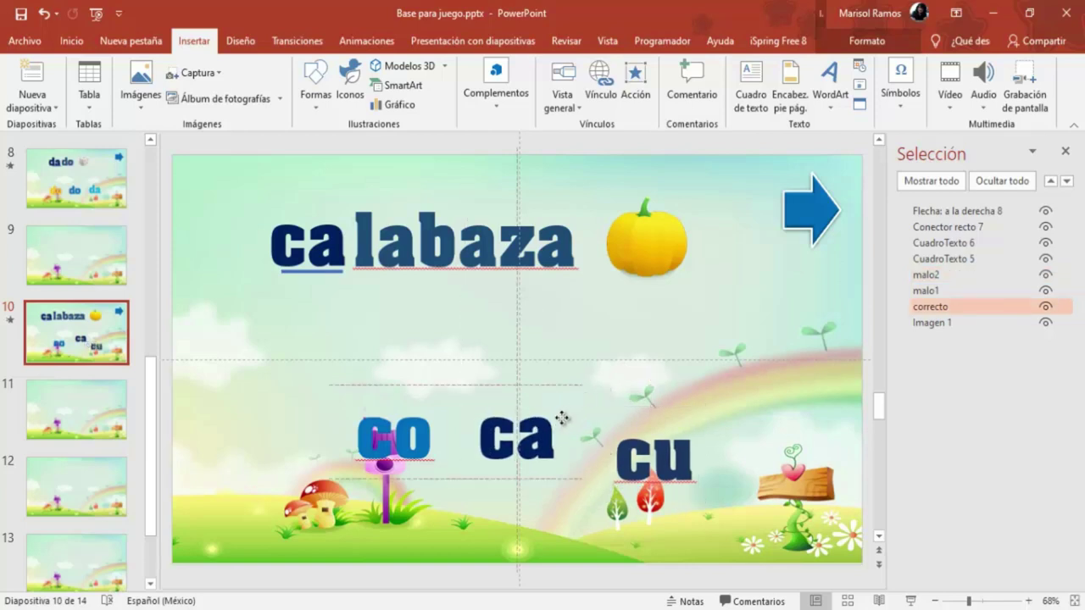
click(702, 433)
click(698, 433)
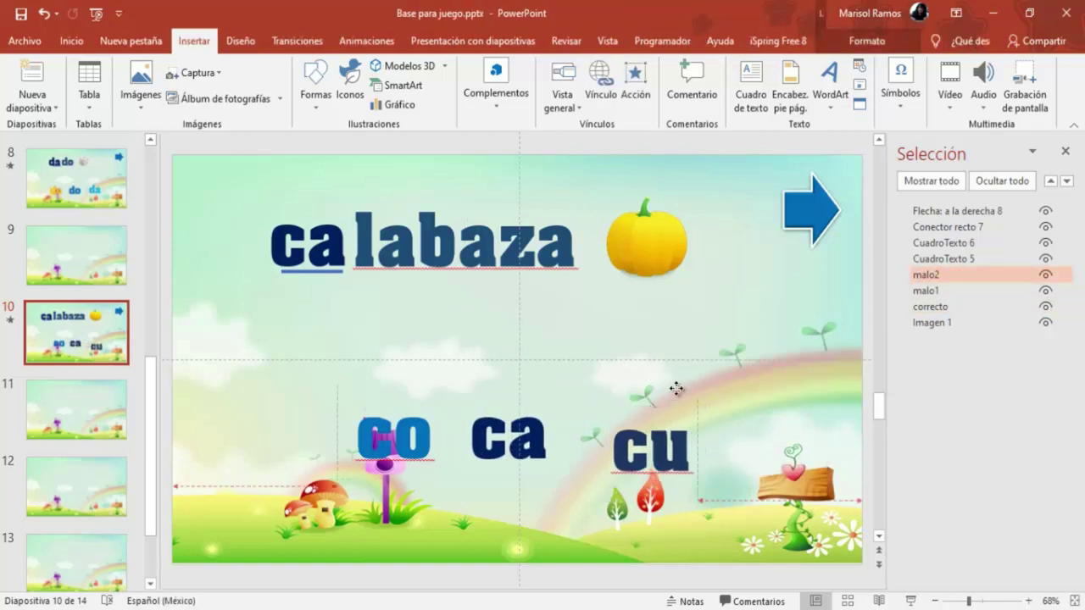
drag(679, 408, 660, 383)
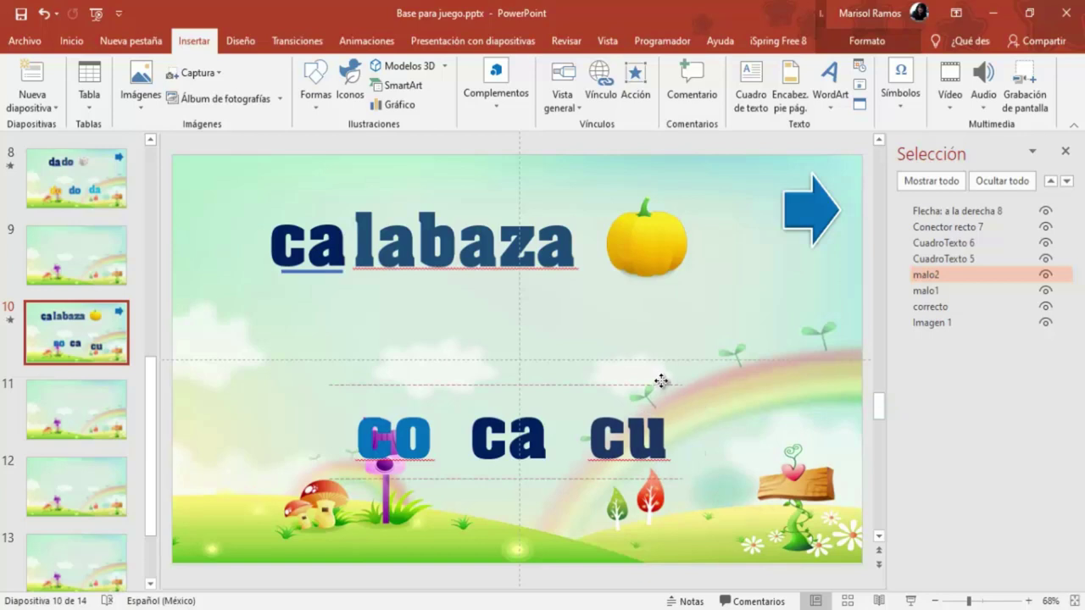
drag(661, 381, 667, 382)
click(713, 418)
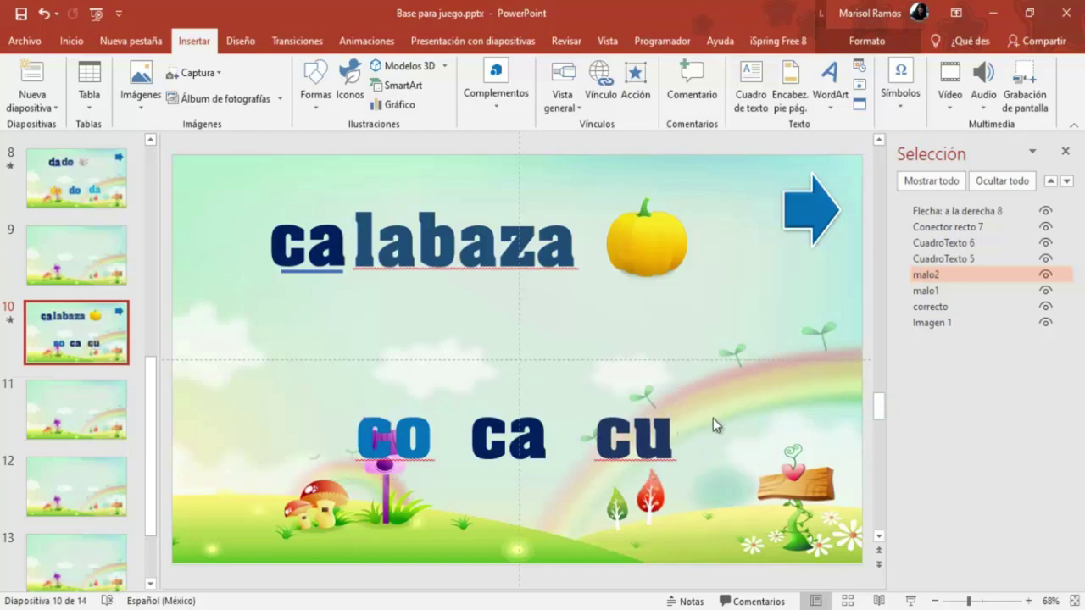
Test slide 10 as a slide show by choosing 'ca', then exit the show
click(910, 600)
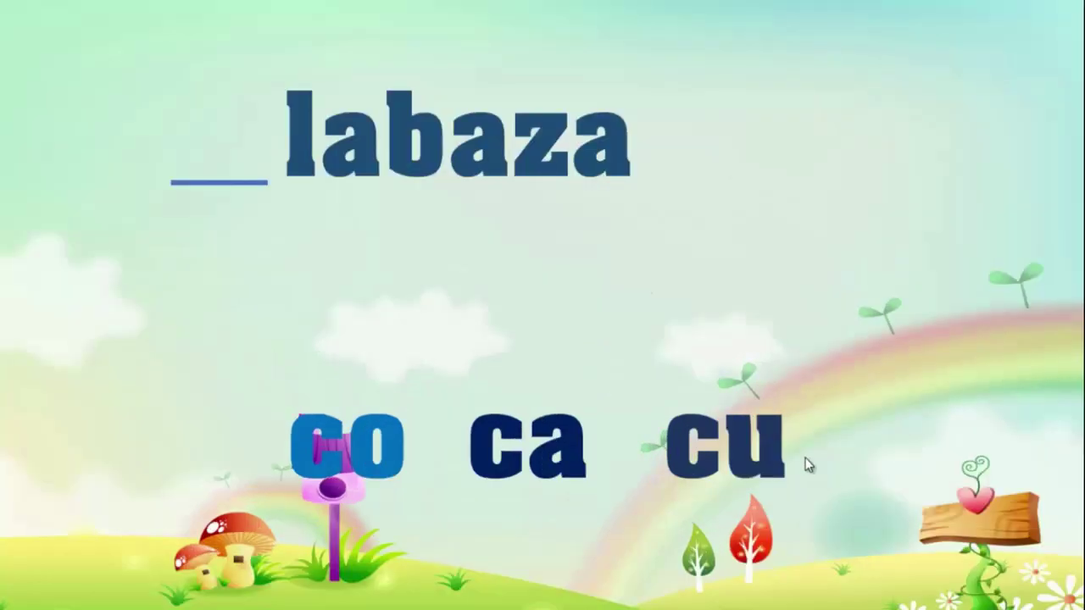
click(487, 432)
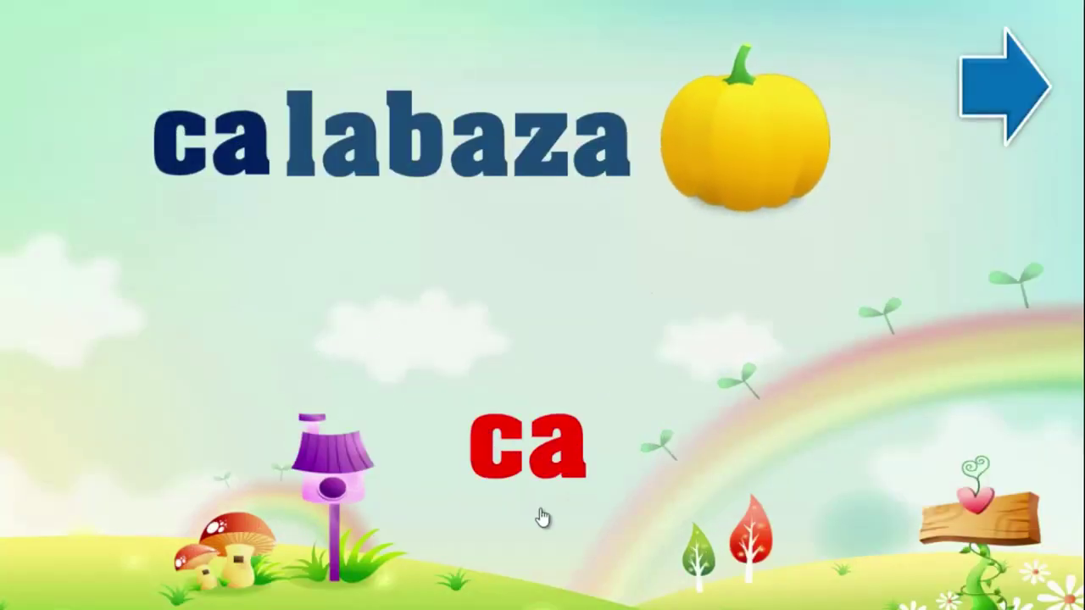
key(Escape)
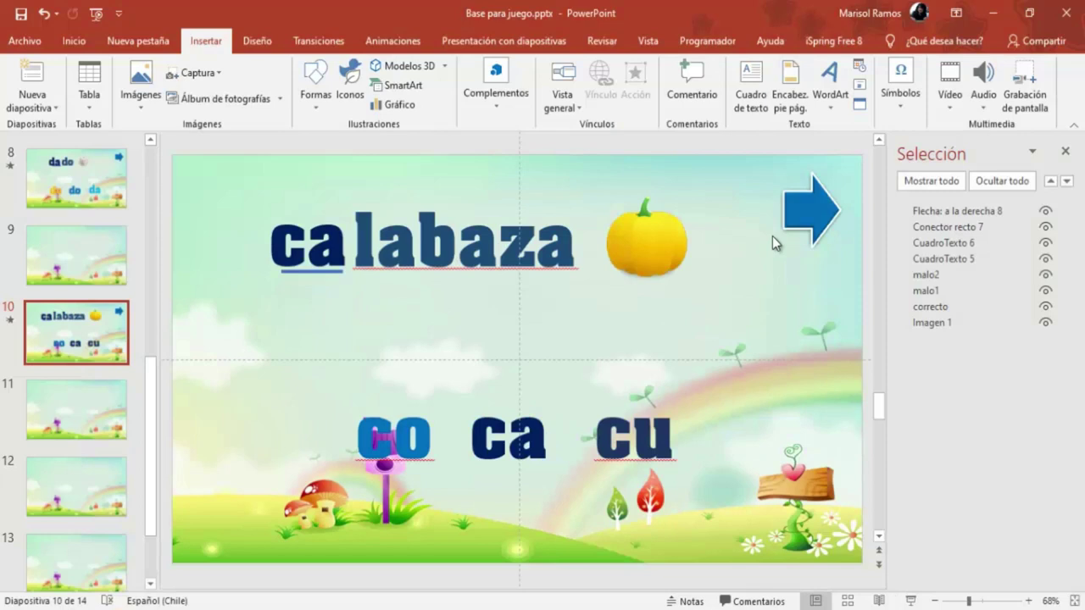
click(806, 205)
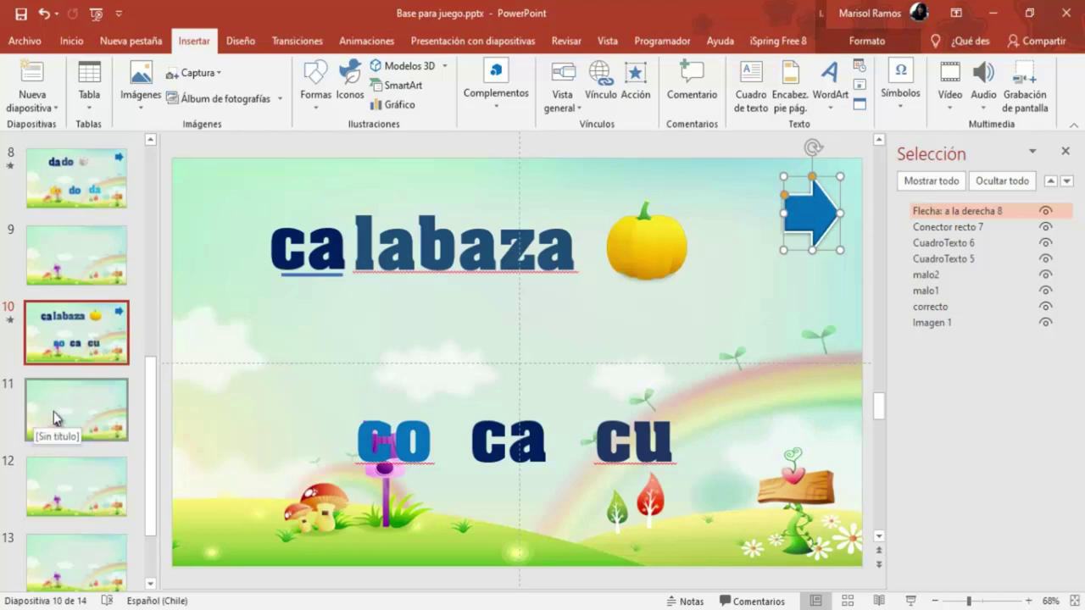
scroll(56, 433, down, 1)
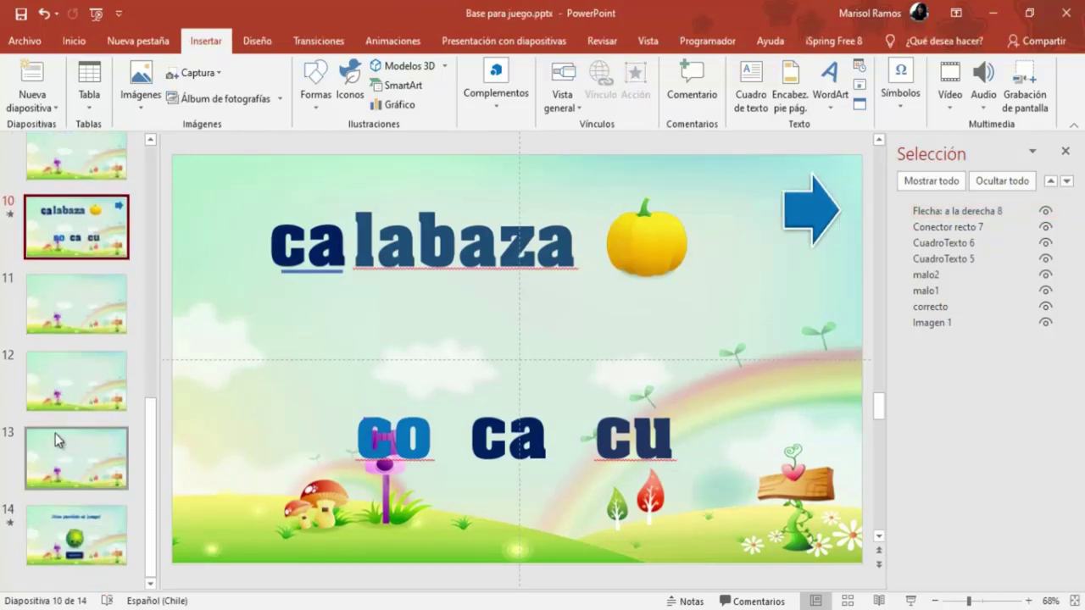
scroll(55, 433, up, 3)
scroll(55, 433, down, 2)
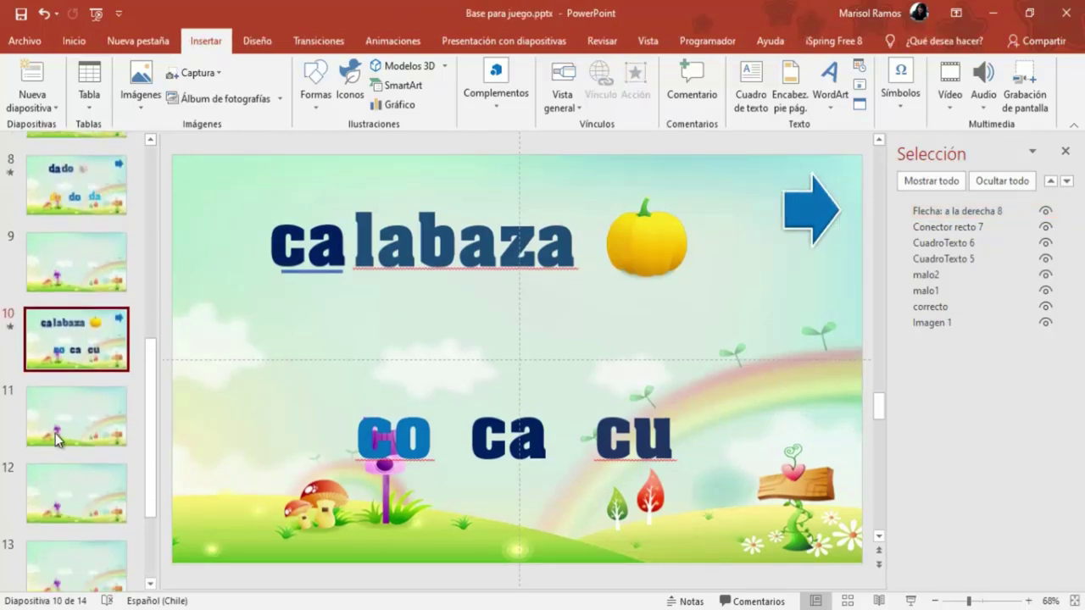
scroll(55, 433, down, 1)
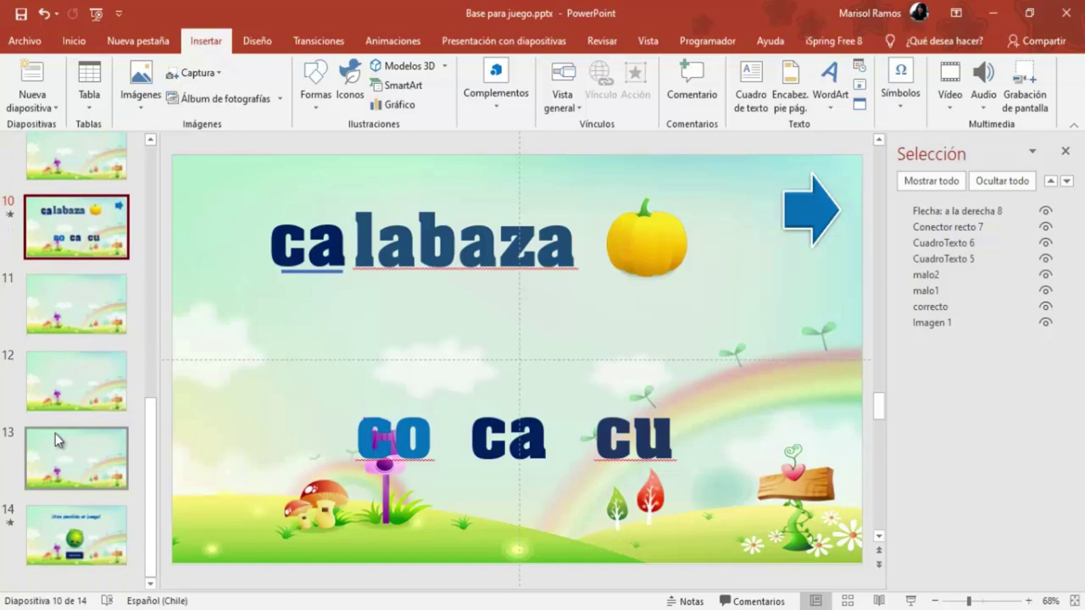
scroll(55, 436, up, 1)
scroll(55, 436, up, 1)
scroll(55, 436, up, 2)
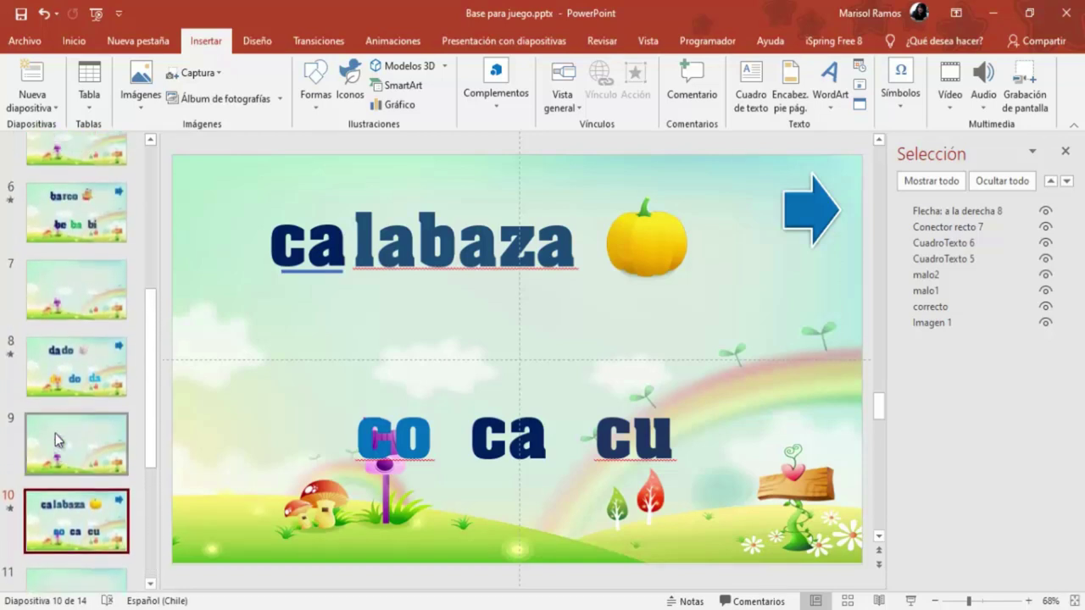
scroll(55, 439, up, 2)
scroll(55, 439, up, 1)
scroll(55, 439, up, 1)
scroll(55, 439, up, 1)
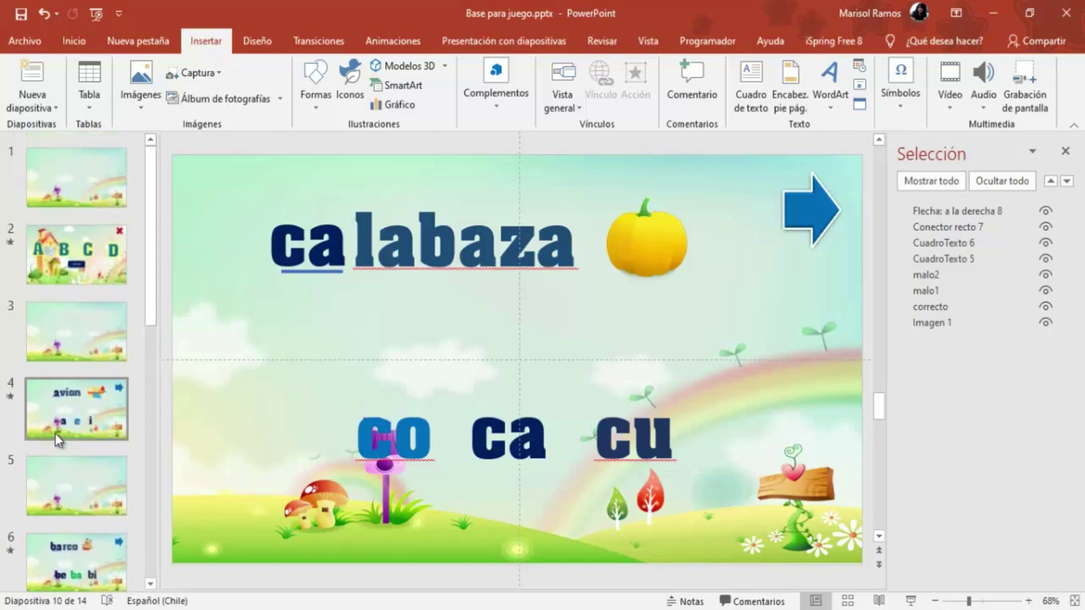
scroll(44, 377, down, 1)
scroll(44, 380, down, 2)
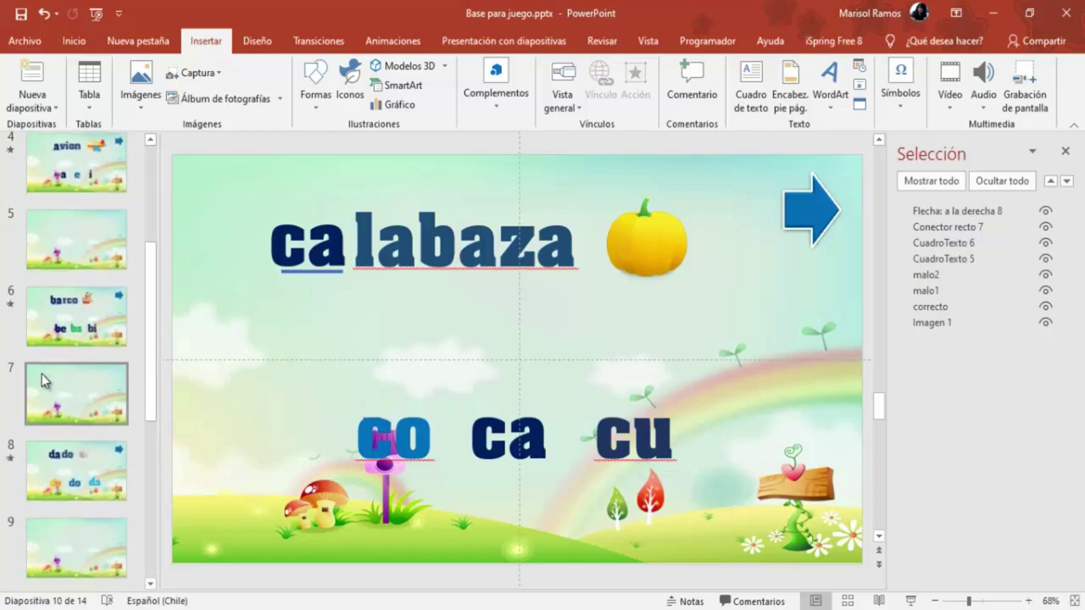
scroll(44, 380, down, 1)
scroll(42, 386, down, 2)
scroll(36, 407, down, 1)
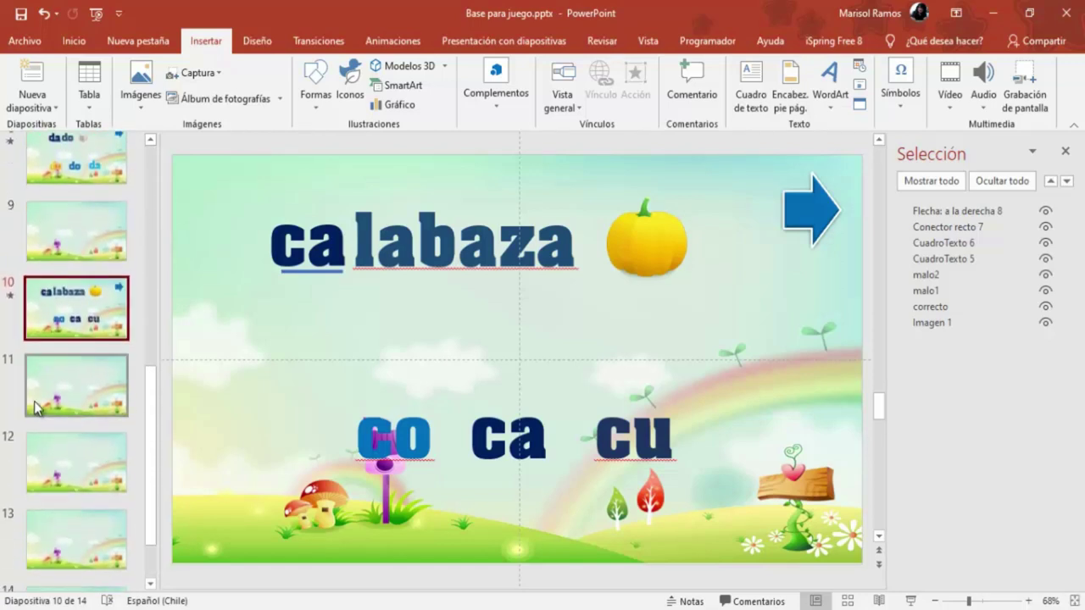
scroll(34, 414, down, 1)
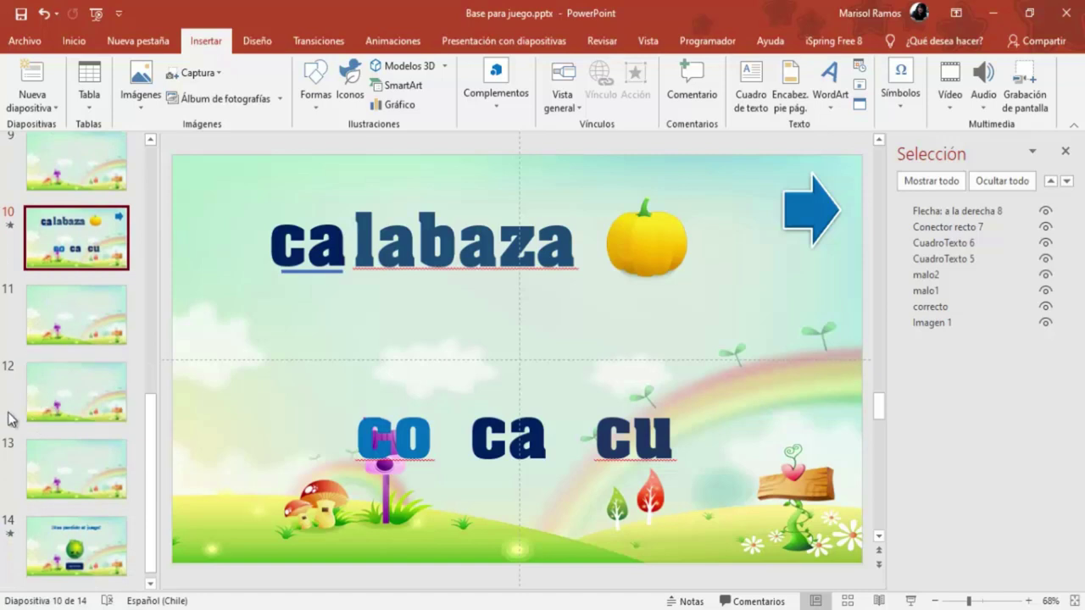
Give the blue arrow an Acción hyperlink to '11. Diapositiva 11'
click(804, 212)
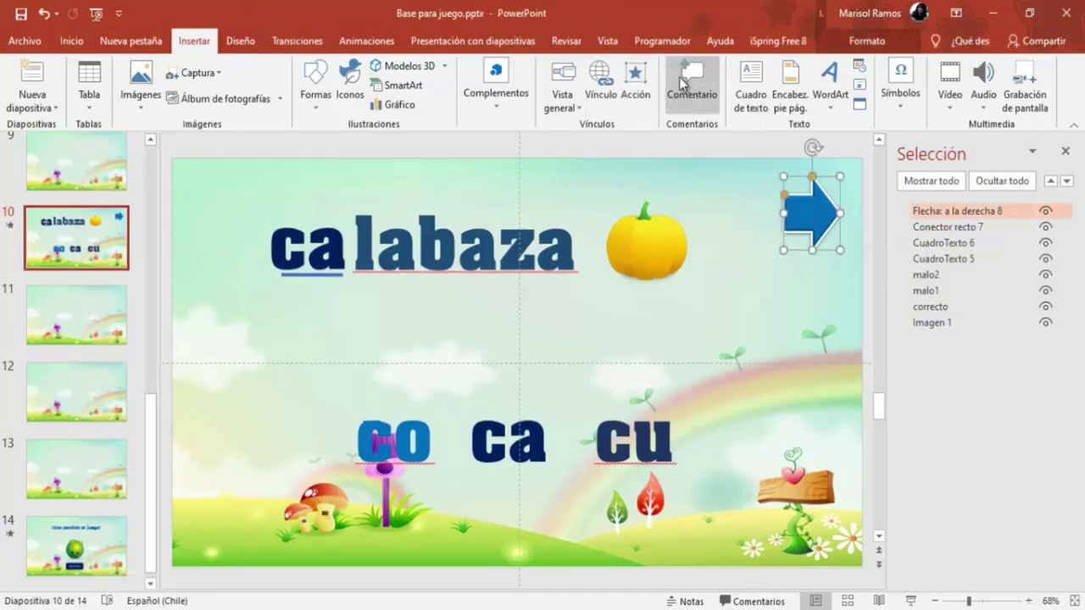
click(636, 76)
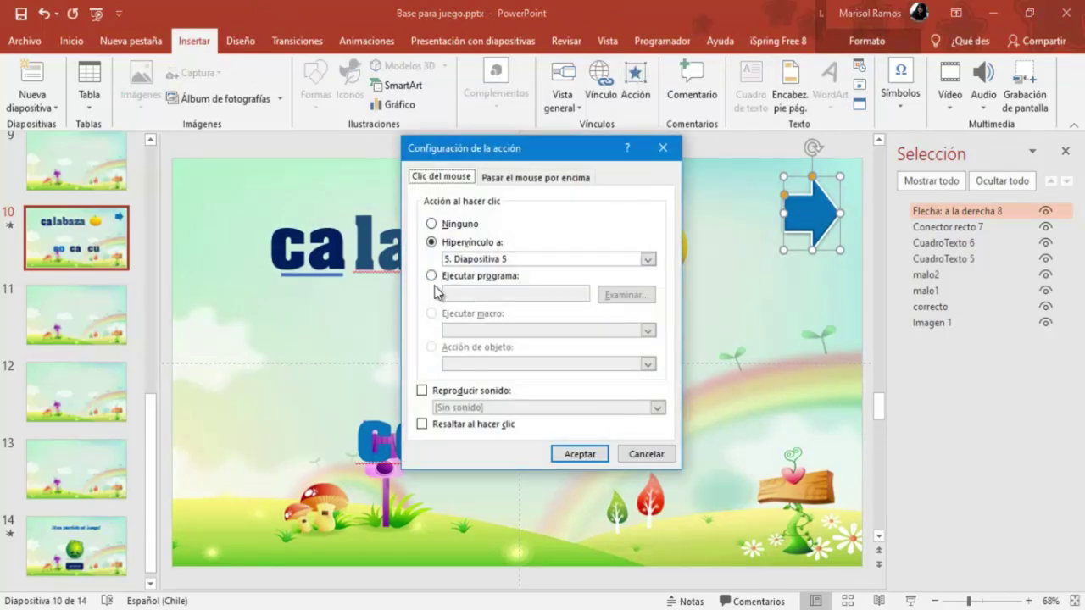
click(647, 259)
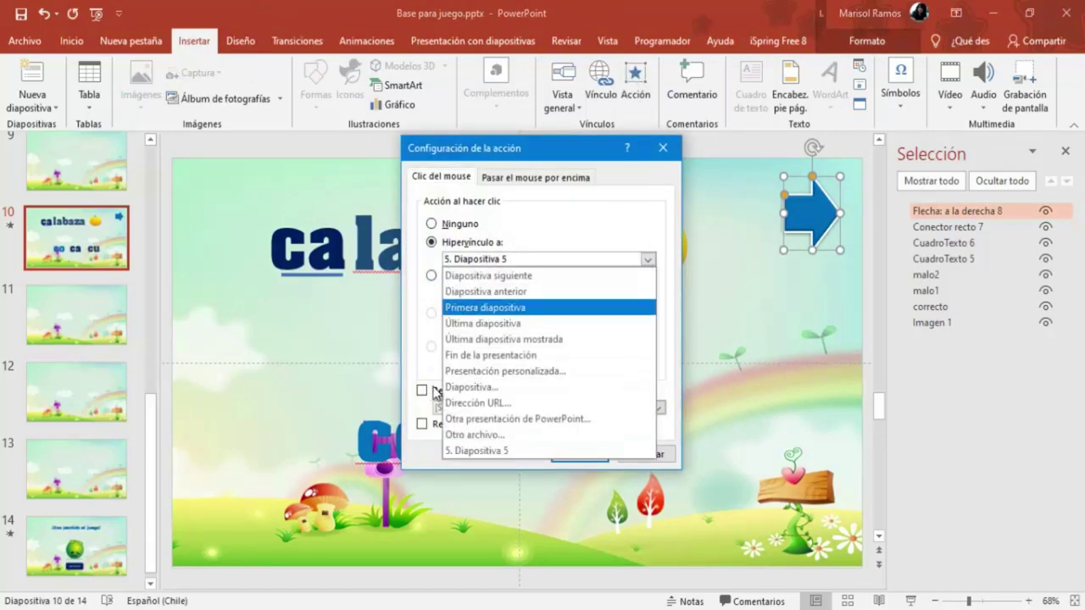
click(462, 387)
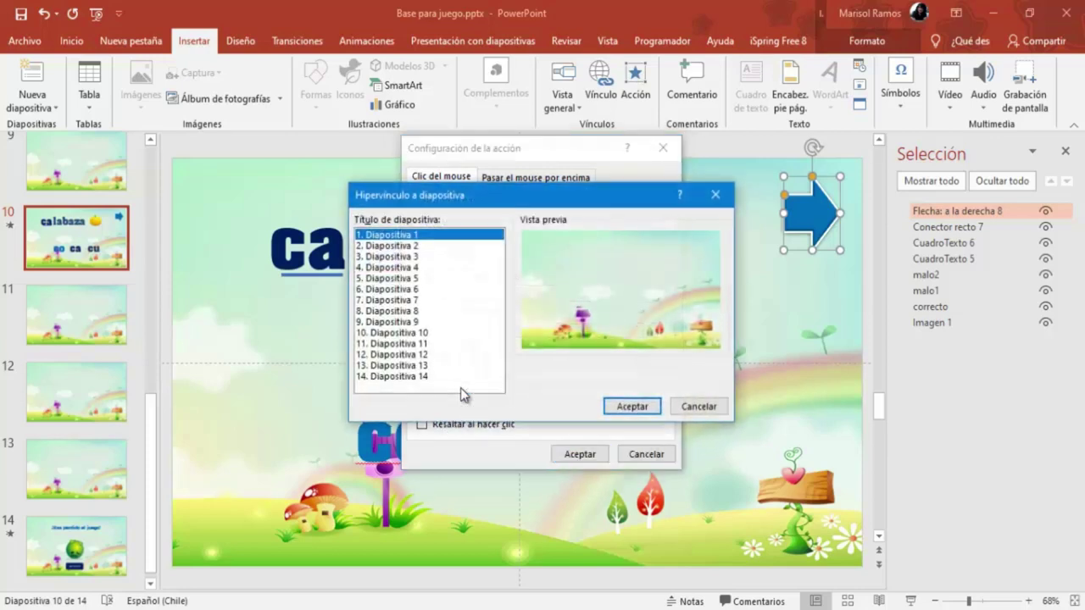
click(411, 344)
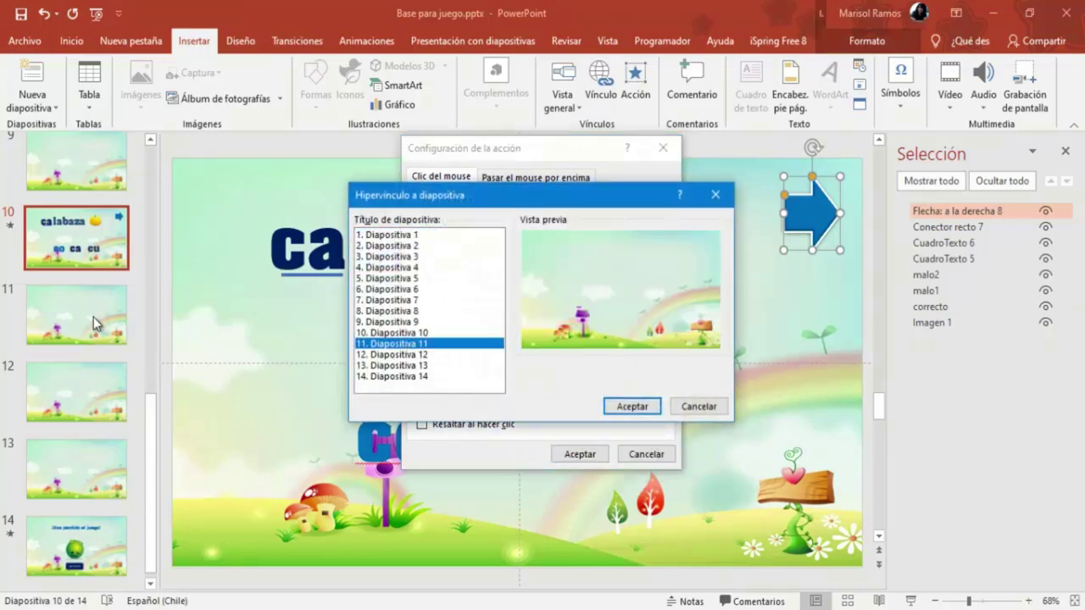
click(632, 406)
click(579, 454)
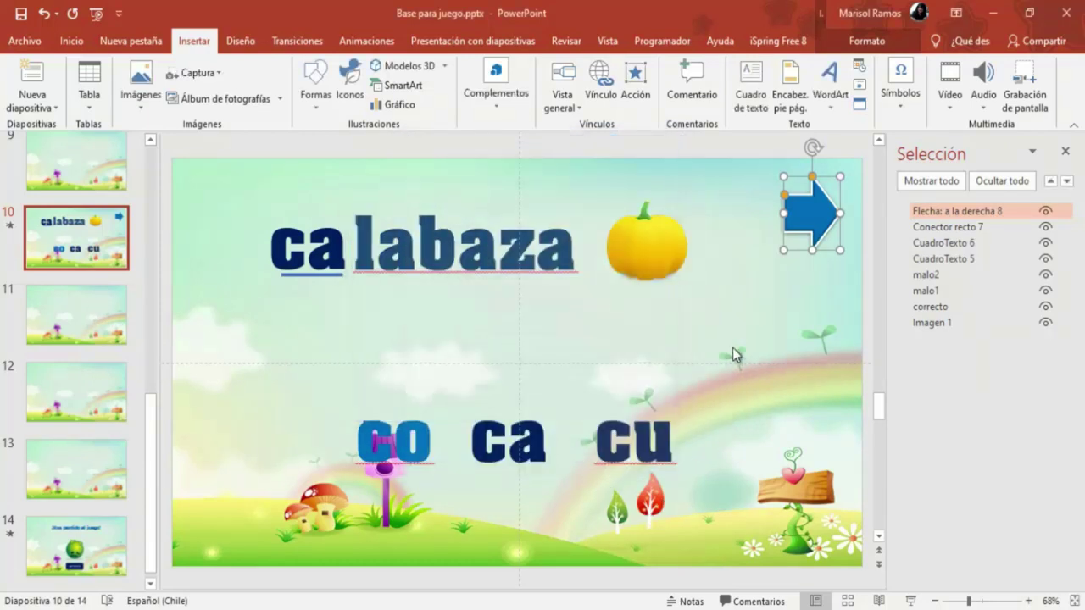